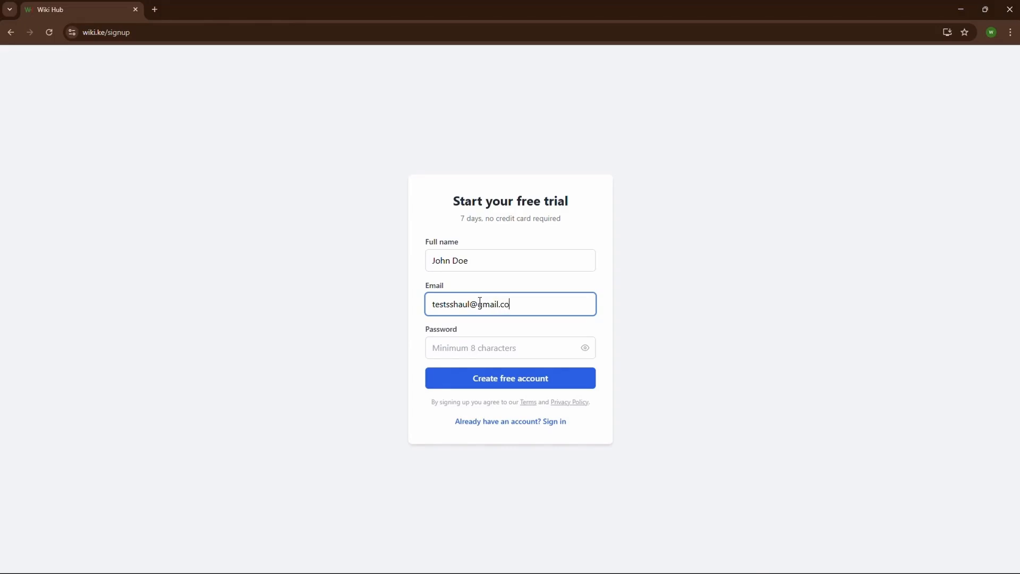
- Enter the account password in the sign-up form and create the free trial account
click(491, 348)
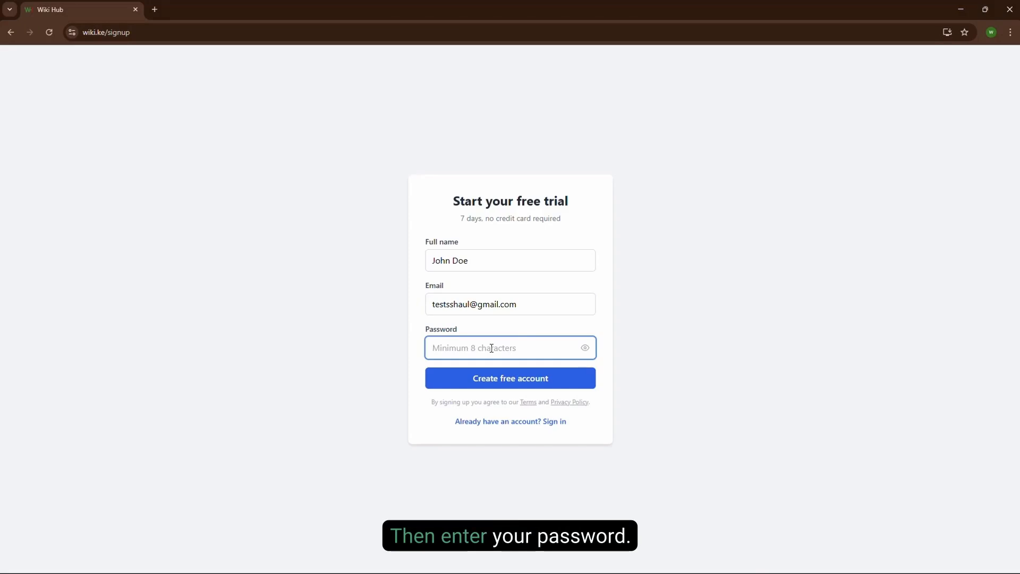
text(•••)
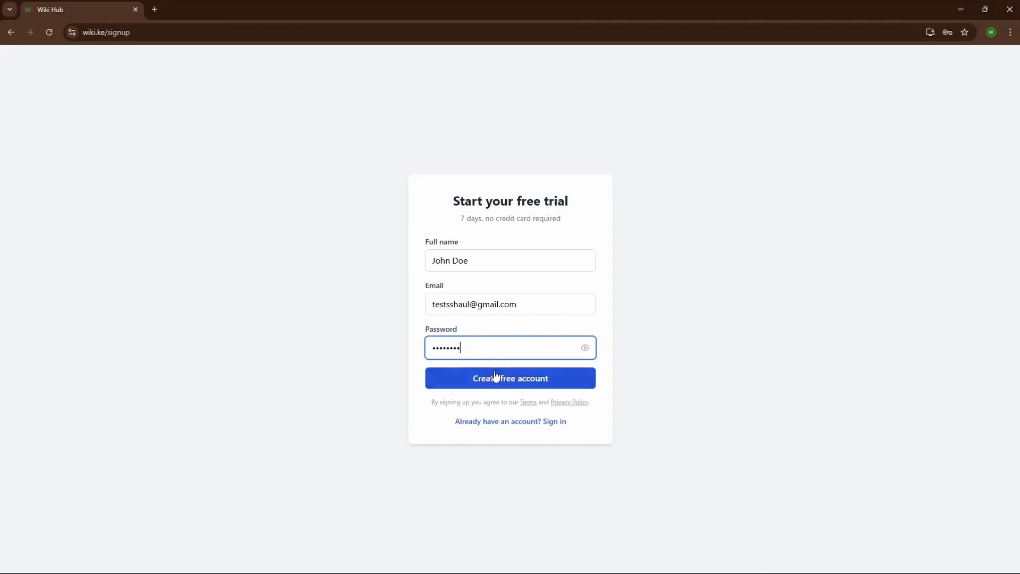
key(BackSpace)
key(BackSpace)
key(BackSpace)
key(BackSpace)
key(BackSpace)
key(BackSpace)
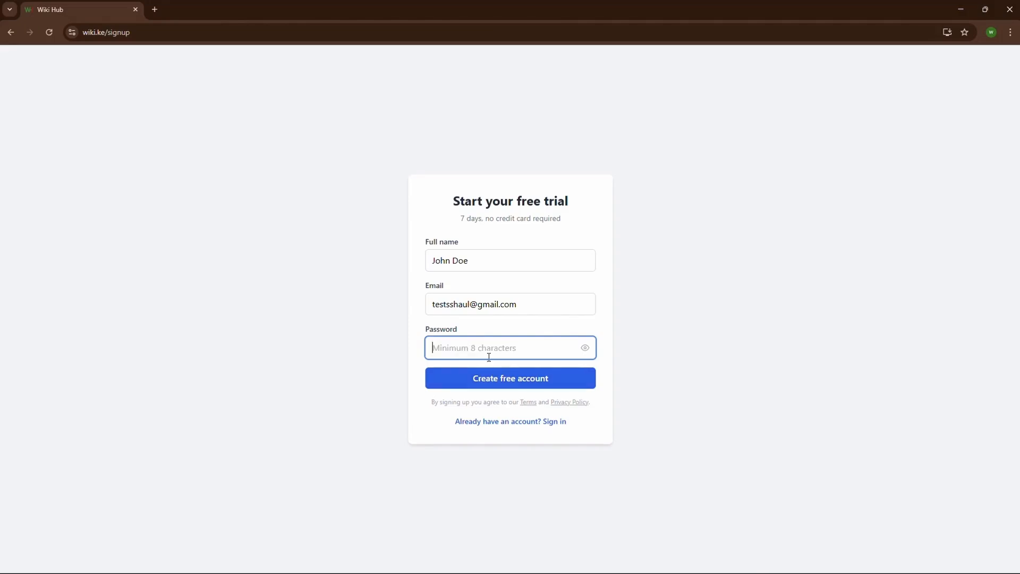
text(•)
click(513, 380)
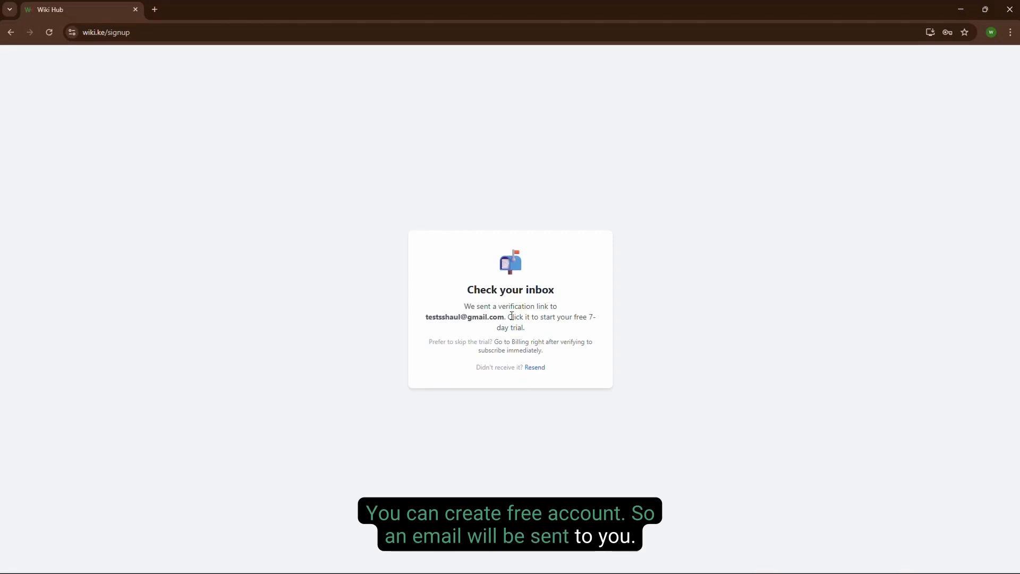
- Switch to Gmail in a new tab, open the WikiHub verification message and verify the email address
click(155, 9)
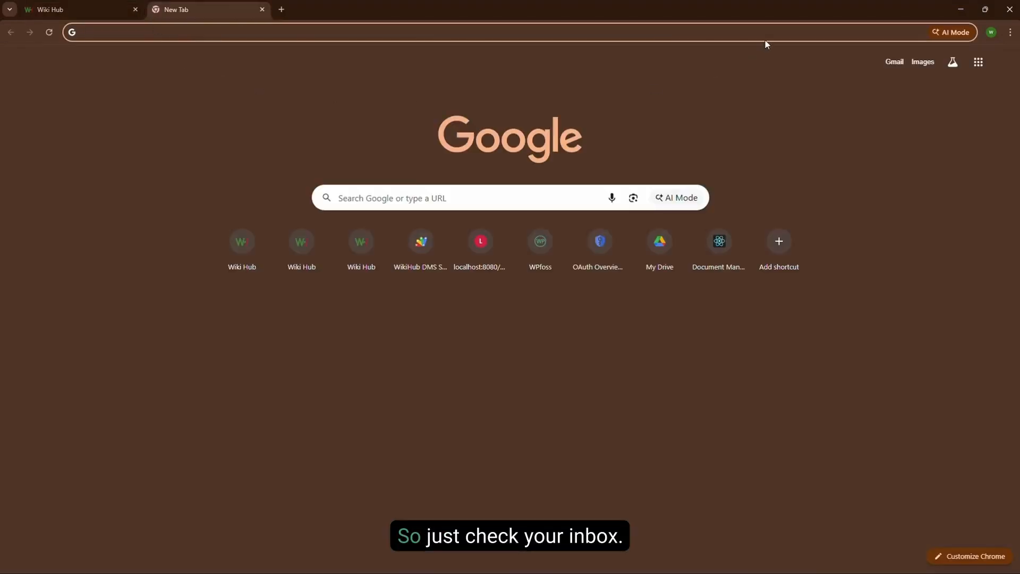
click(896, 63)
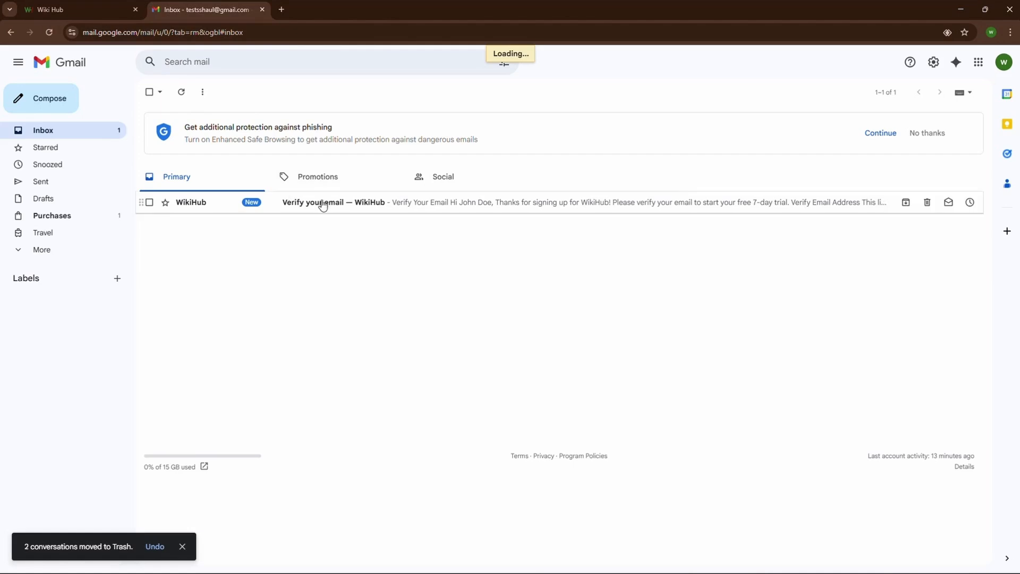
click(322, 203)
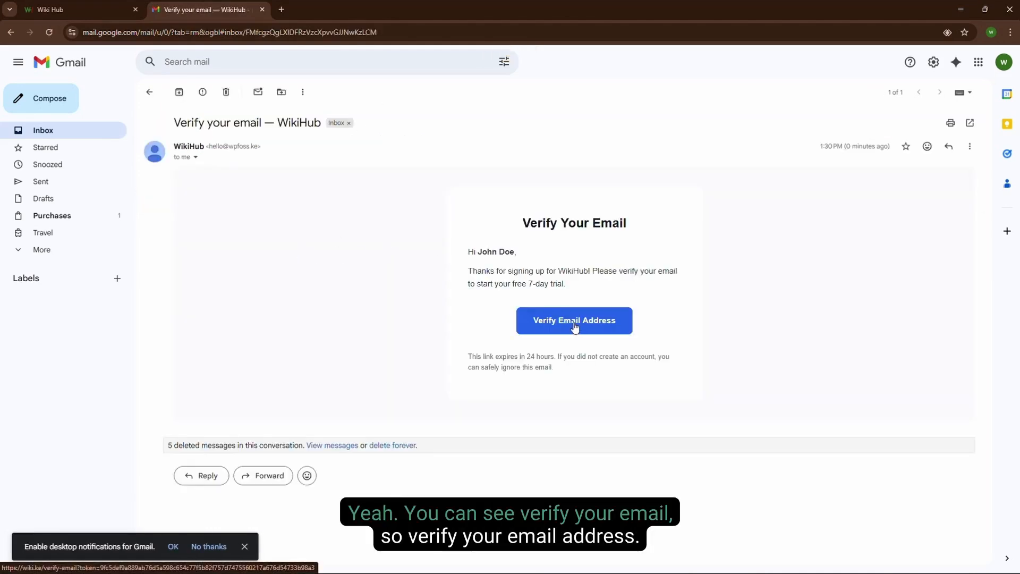
click(574, 321)
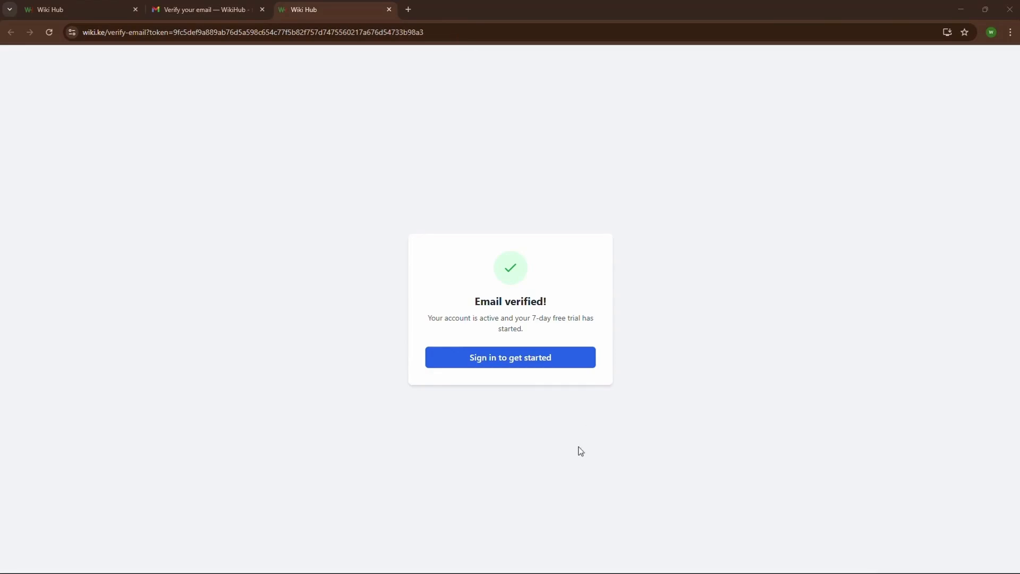
- Sign in to WikiHub with the registered email address and the account password
click(512, 360)
click(494, 228)
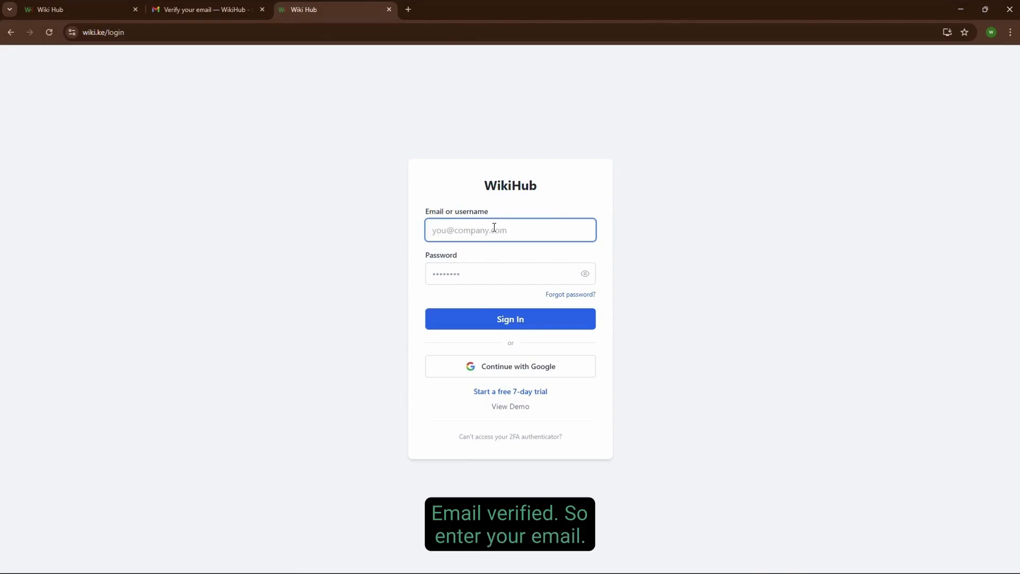
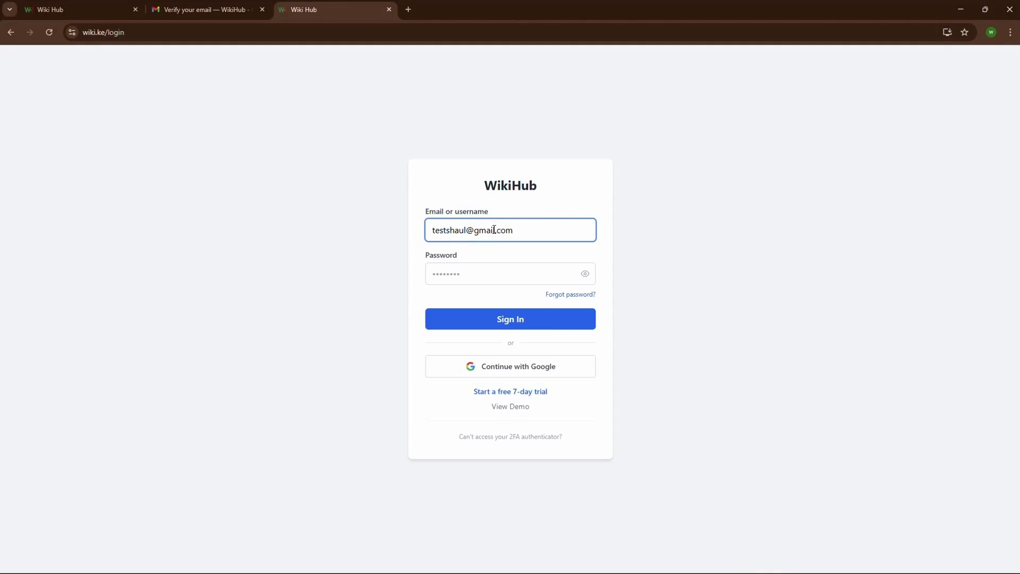
click(467, 264)
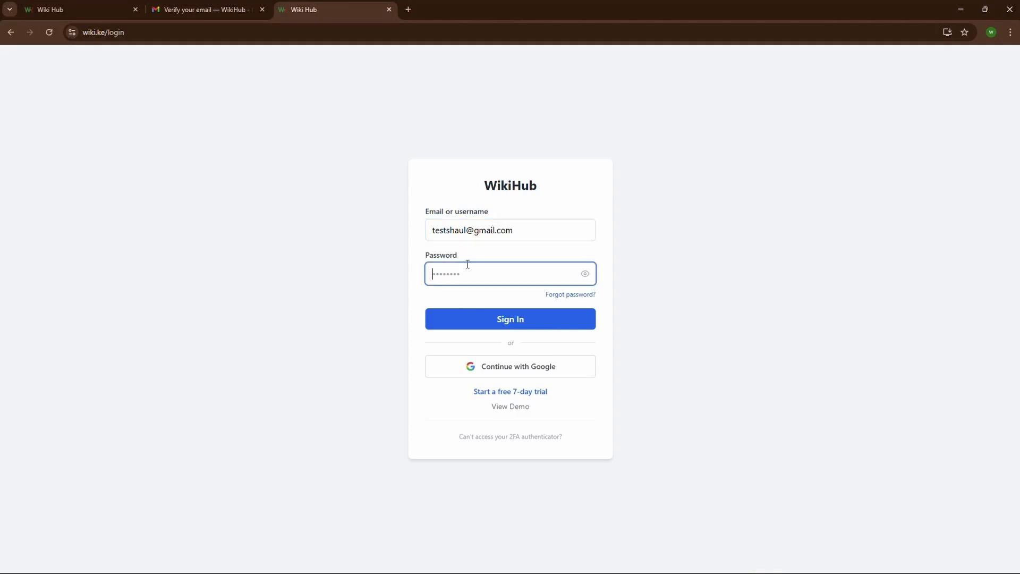
click(448, 228)
text(s)
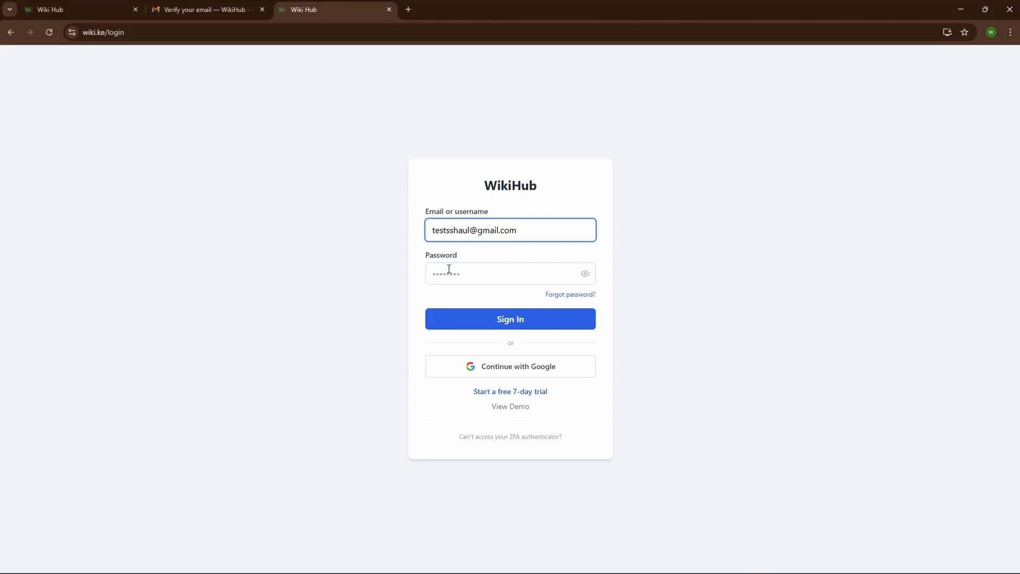
click(449, 269)
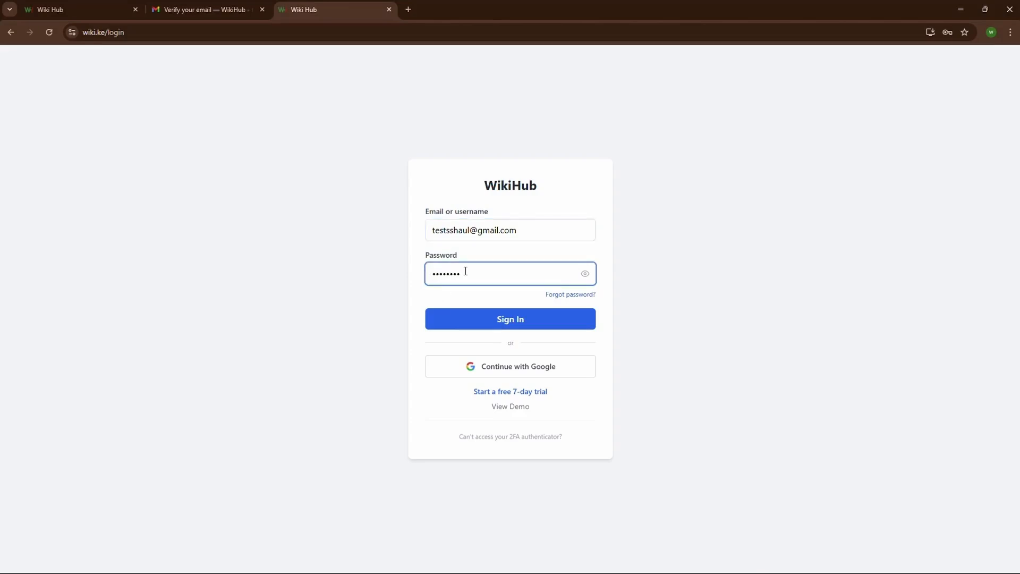
click(526, 324)
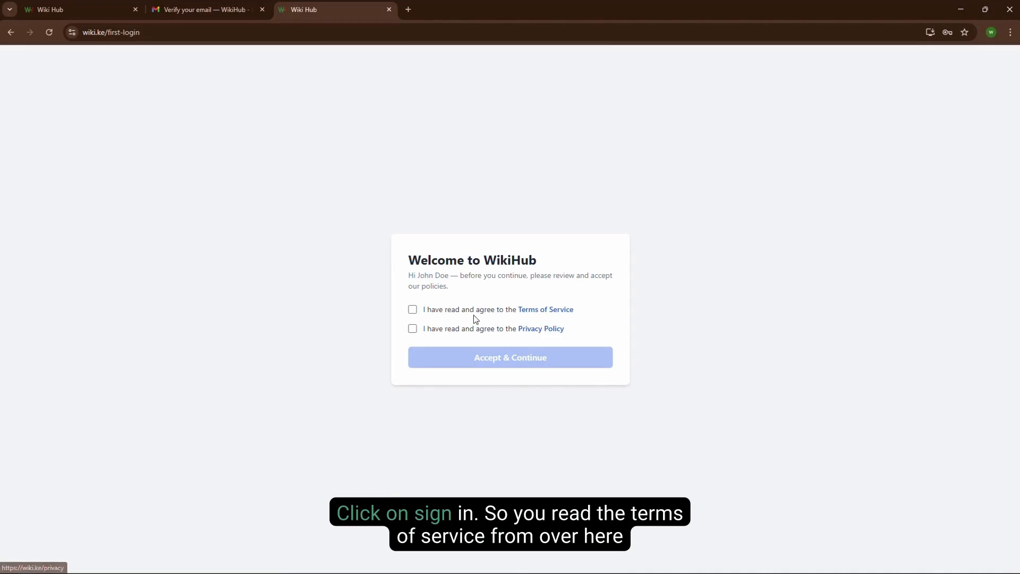
- Review the WikiHub Terms of Service and Privacy Policy pages
click(532, 311)
scroll(435, 188, down, 15)
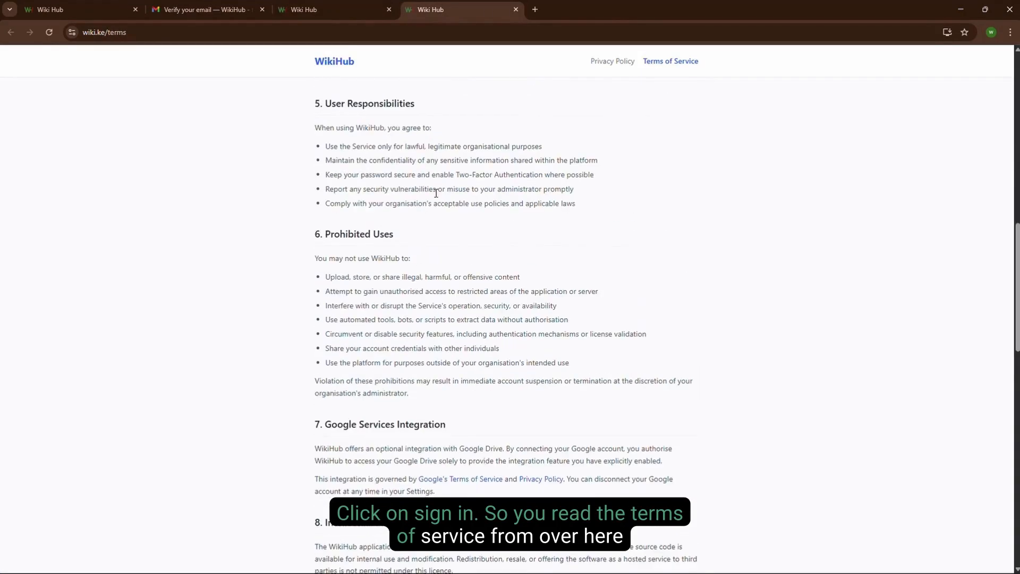
scroll(422, 268, down, 6)
scroll(423, 273, up, 20)
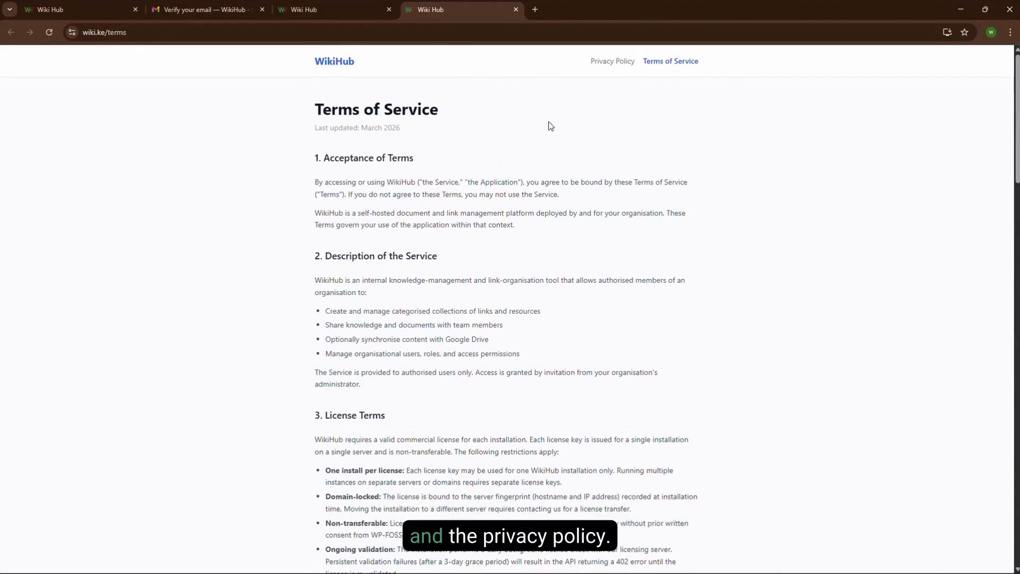
click(615, 62)
scroll(495, 206, down, 14)
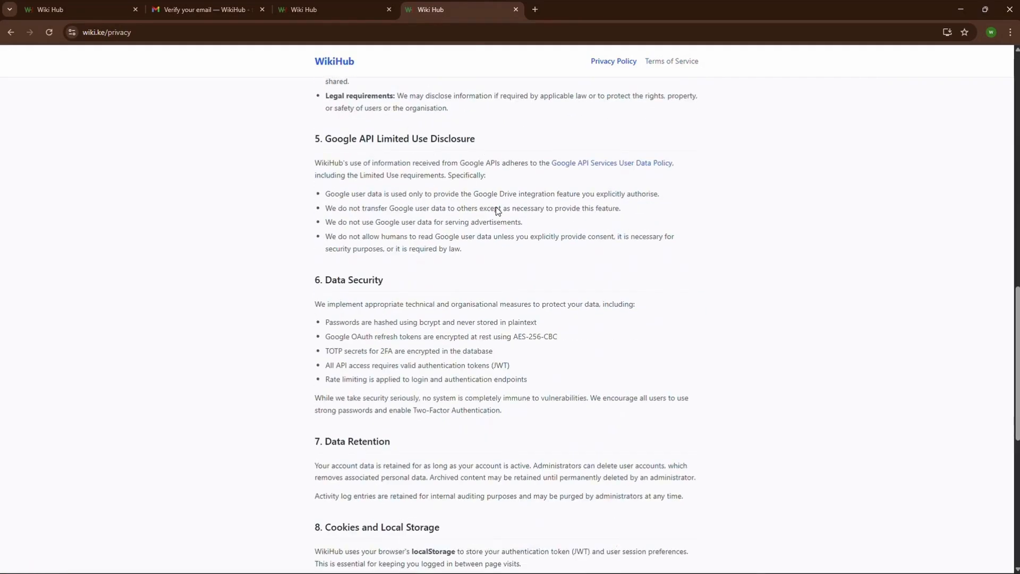
scroll(495, 206, up, 15)
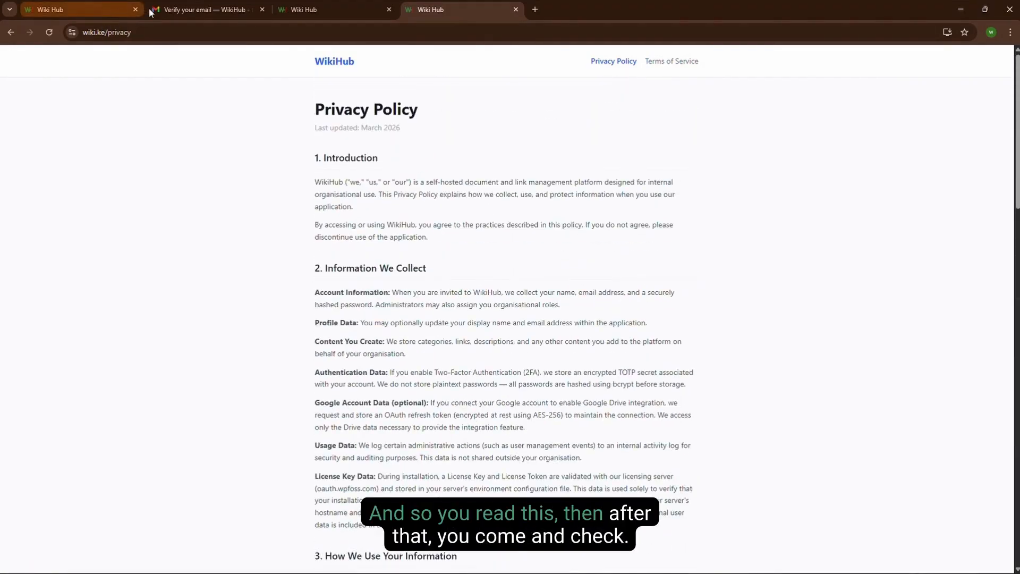
- Return to the welcome page, agree to both the Terms of Service and the Privacy Policy, and continue
click(318, 12)
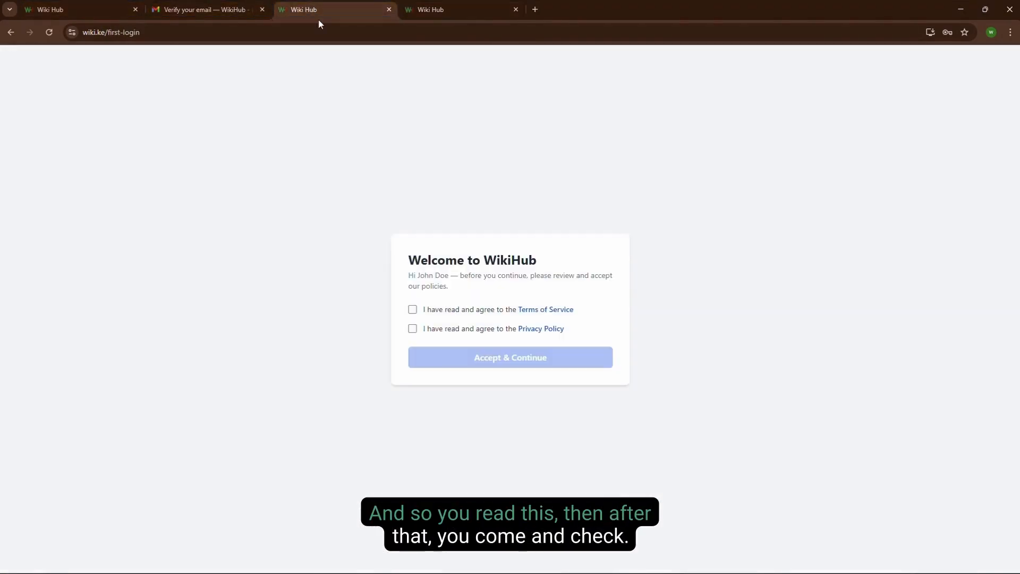
click(414, 313)
click(412, 329)
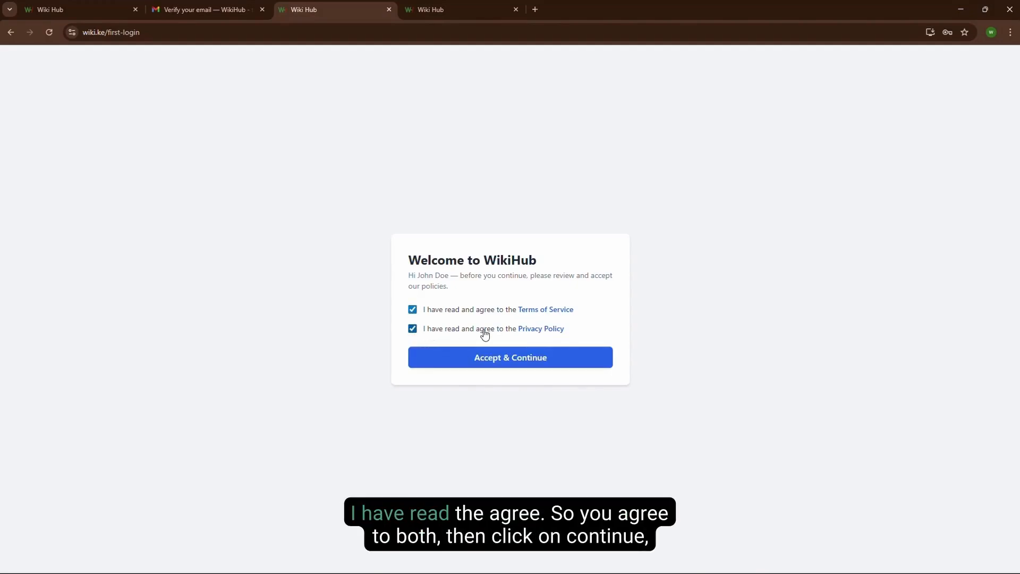
click(502, 361)
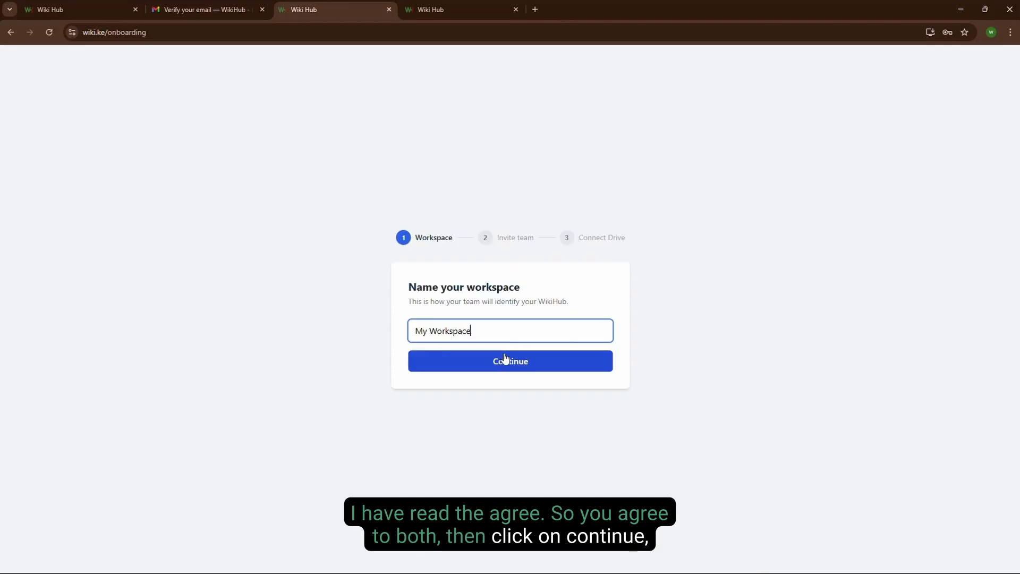
- Name the workspace with the account holder's first name in possessive form followed by "Domain", and continue
drag(470, 332, 378, 341)
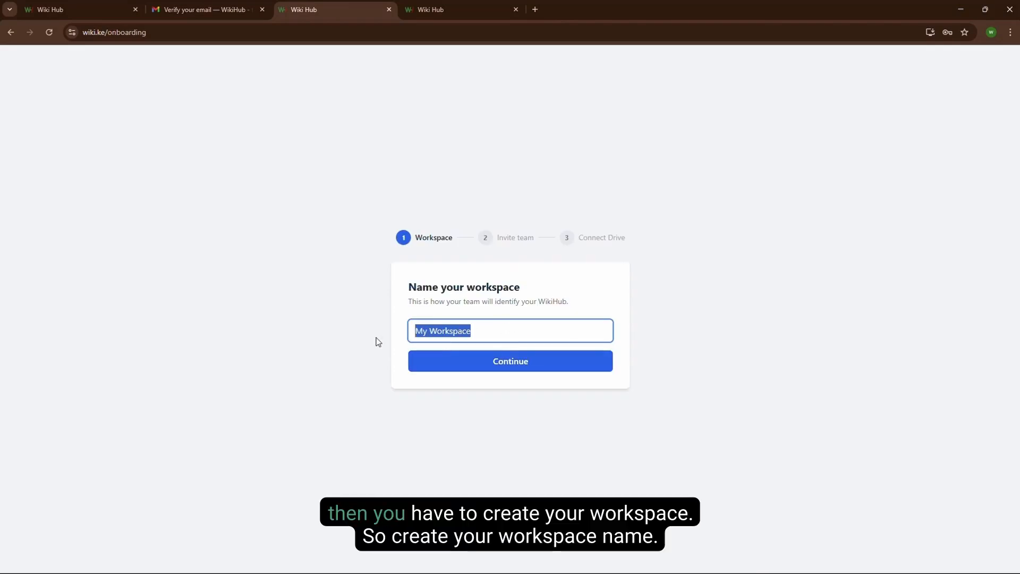
text(J)
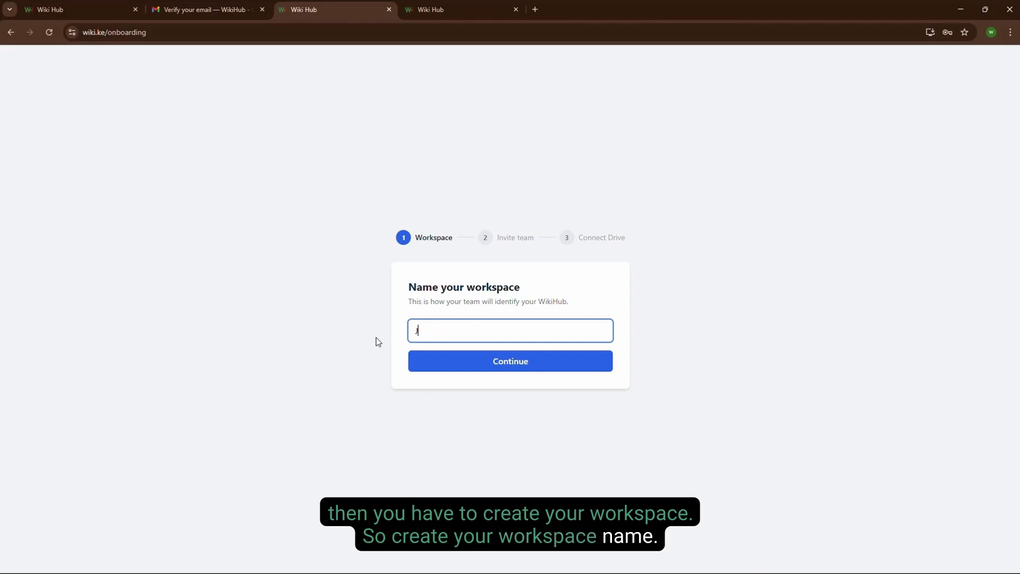
text(ohn)
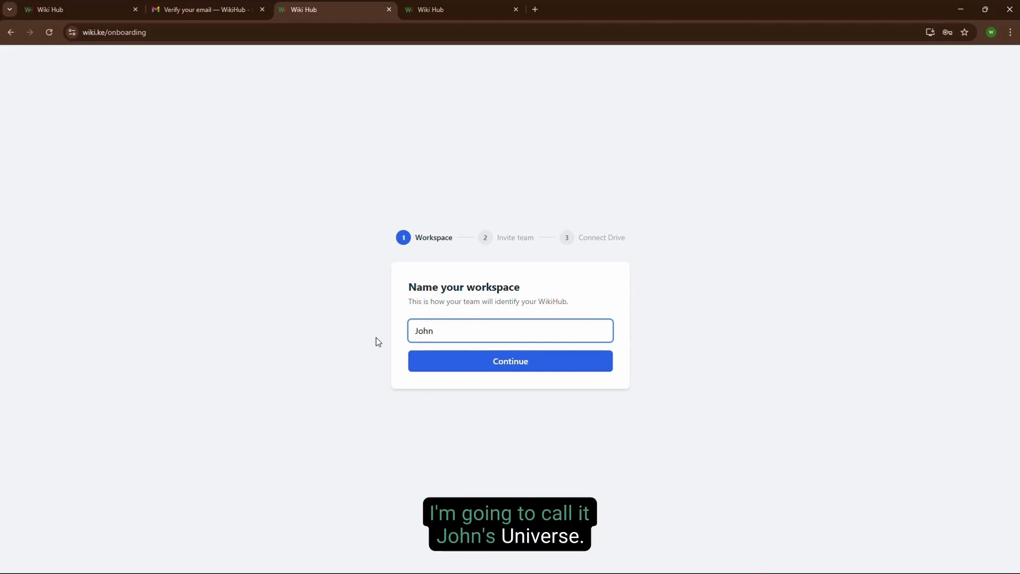
text('s Univre)
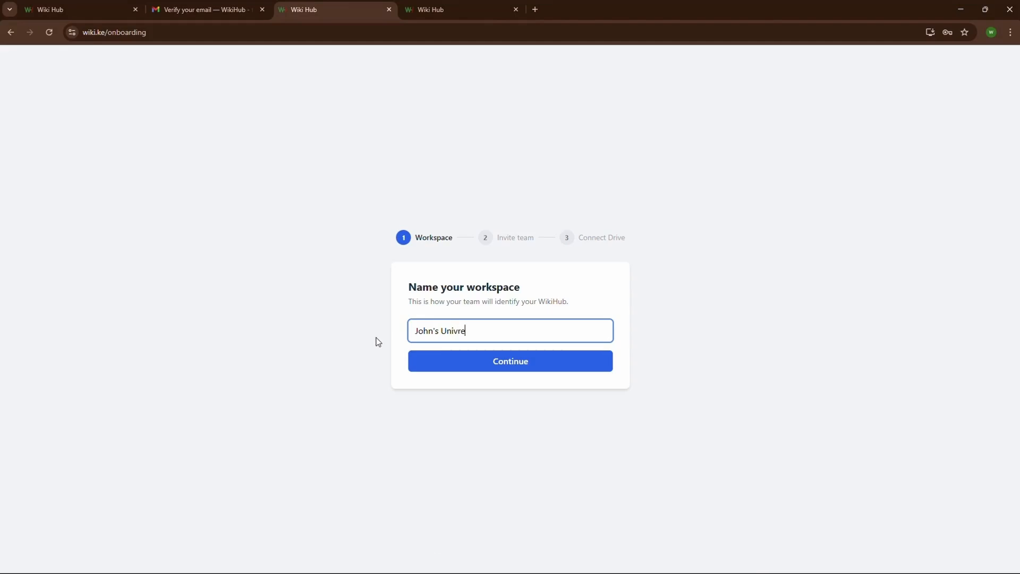
key(BackSpace)
key(BackSpace)
key(BackSpace)
key(BackSpace)
text(Domai)
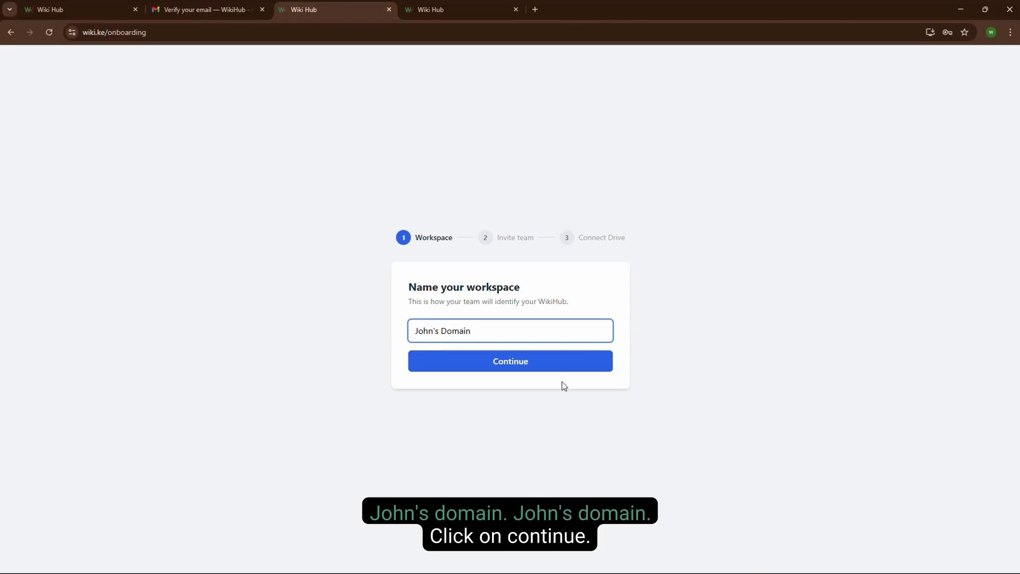
click(528, 363)
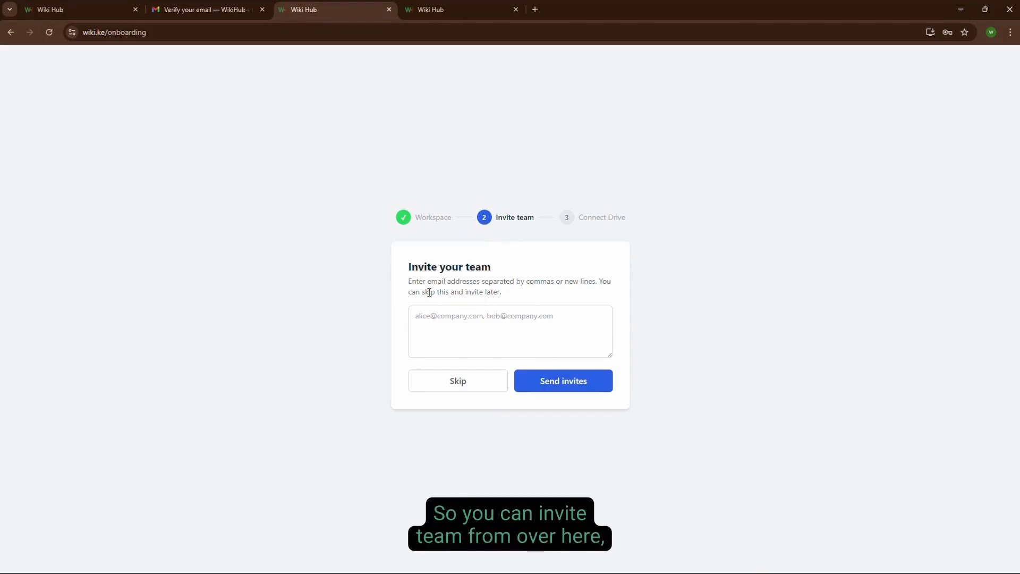
- Skip the team invitations and connect Google Drive with the listed Google account, finishing the onboarding into the workspace
click(456, 386)
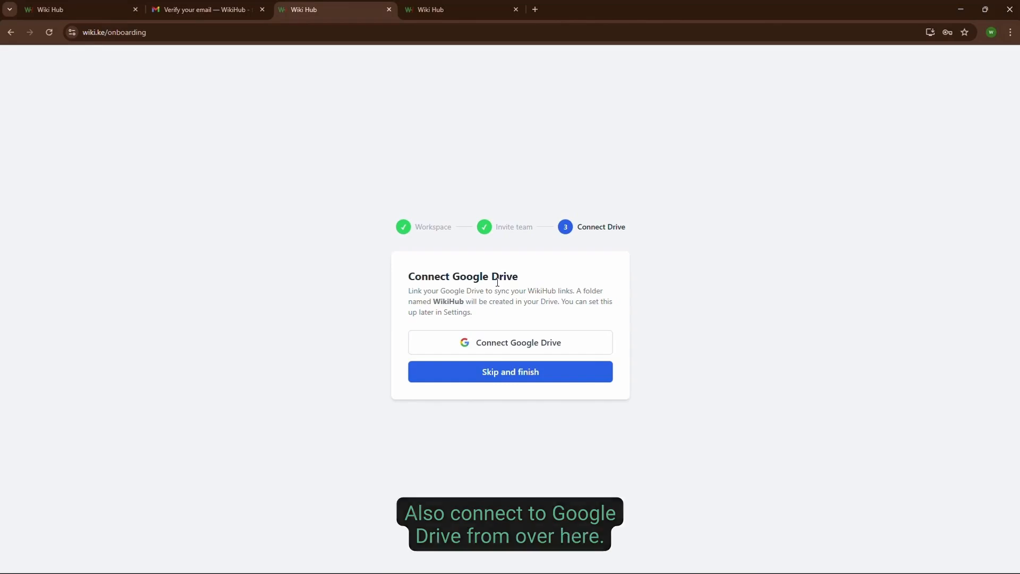
click(500, 354)
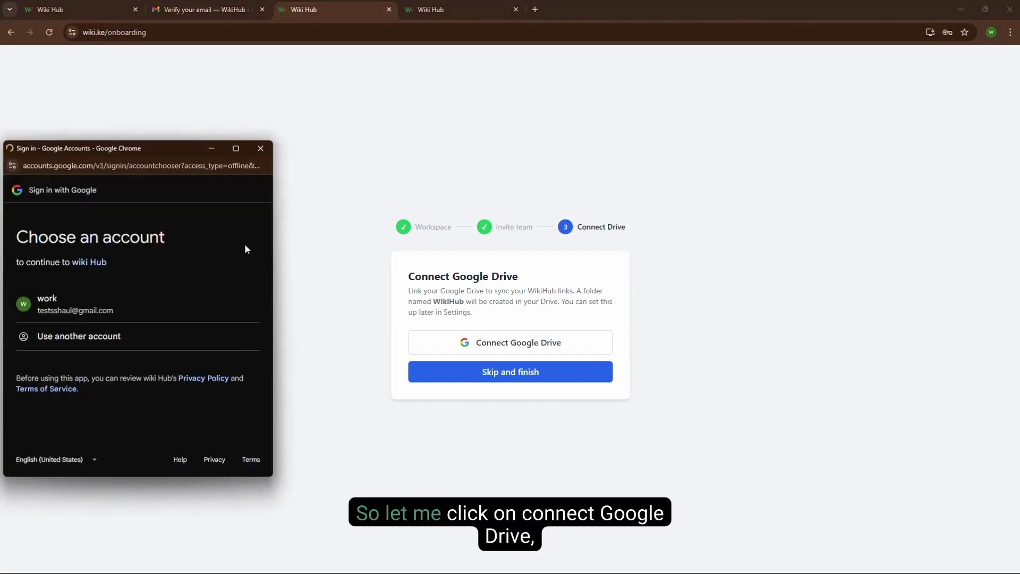
click(128, 311)
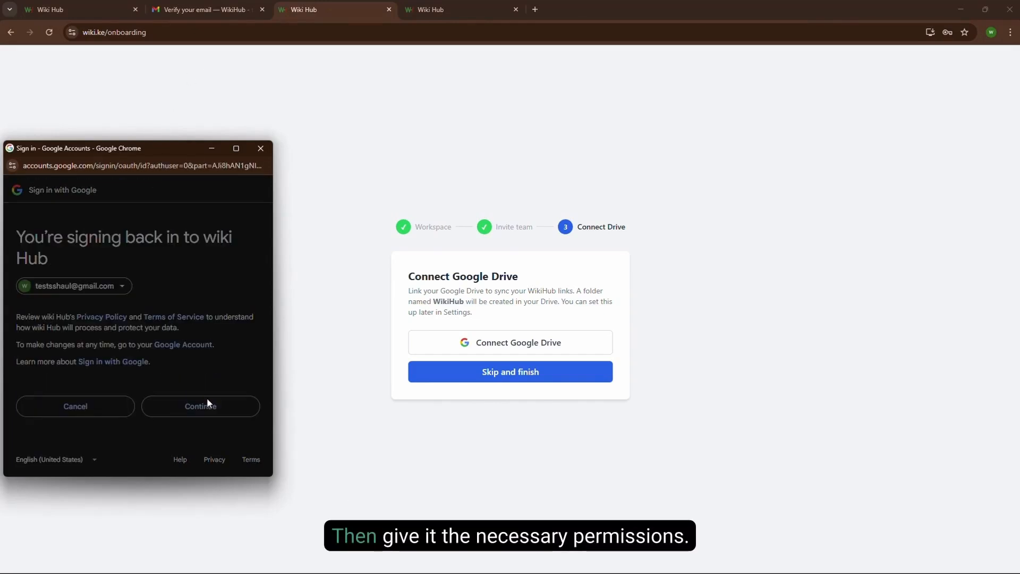
click(208, 404)
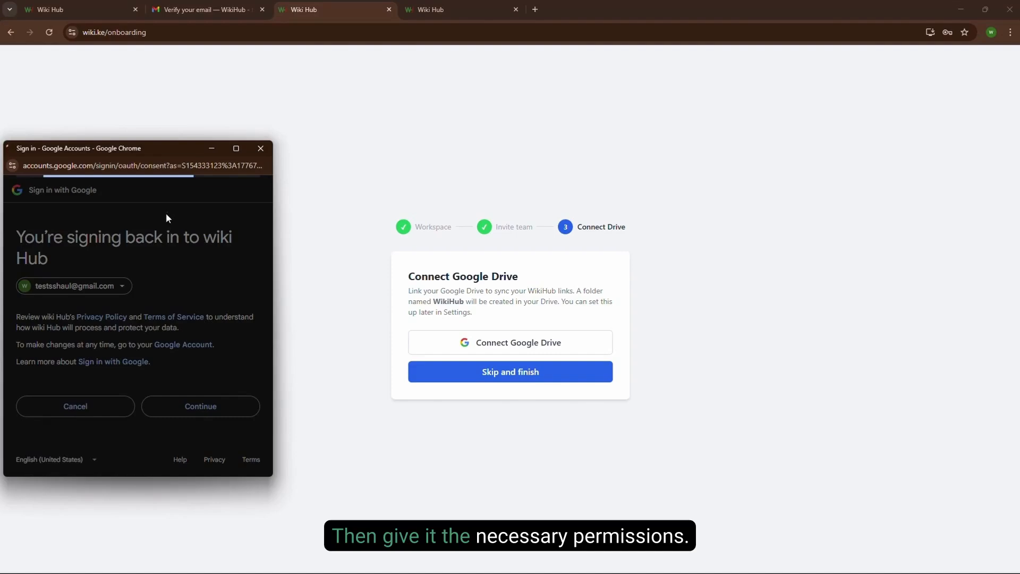
scroll(173, 342, down, 5)
click(190, 422)
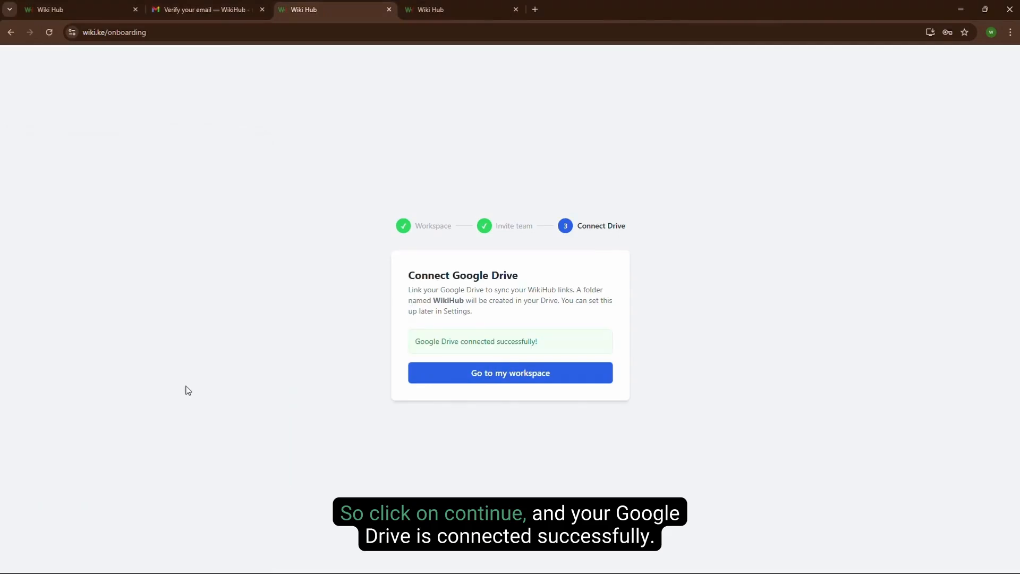
click(499, 374)
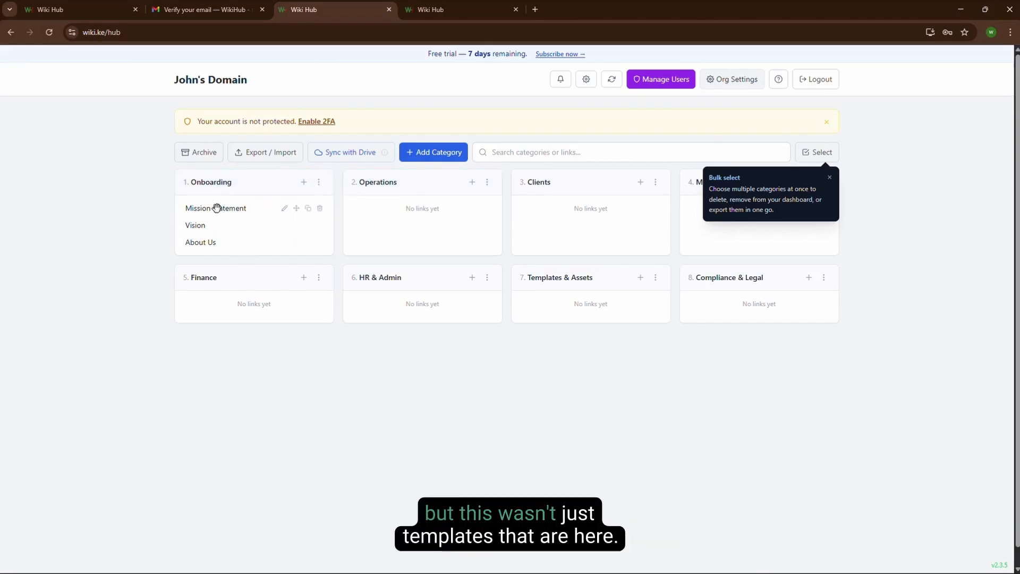
- Dismiss the bulk-select tip and permanently delete the Operations category
click(830, 175)
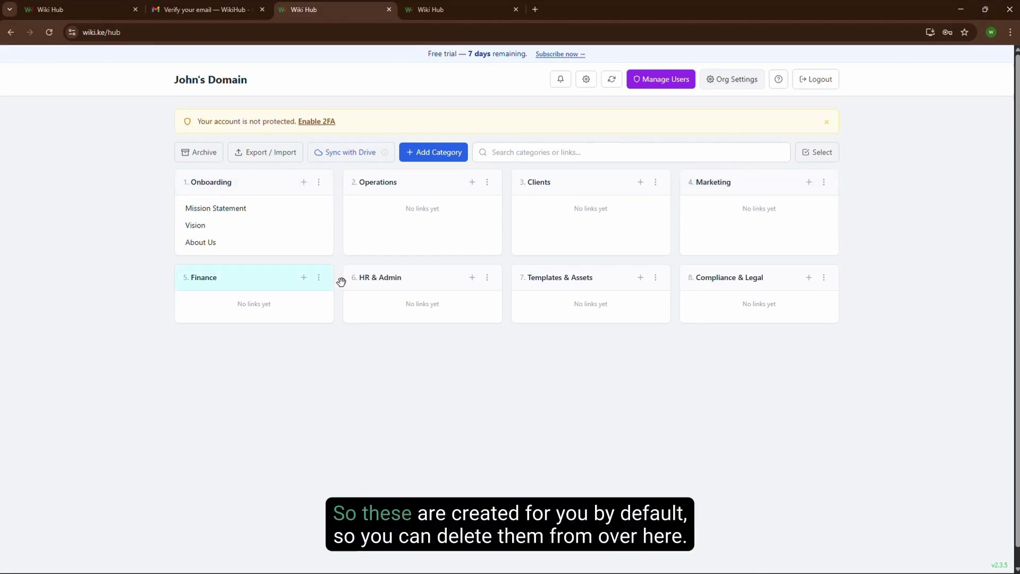
click(487, 181)
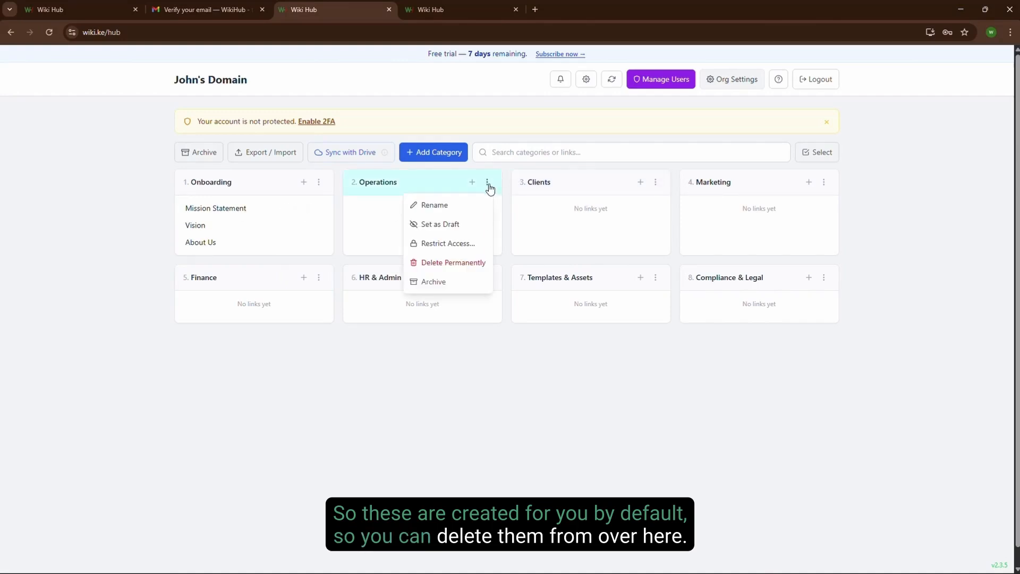
click(449, 263)
click(559, 342)
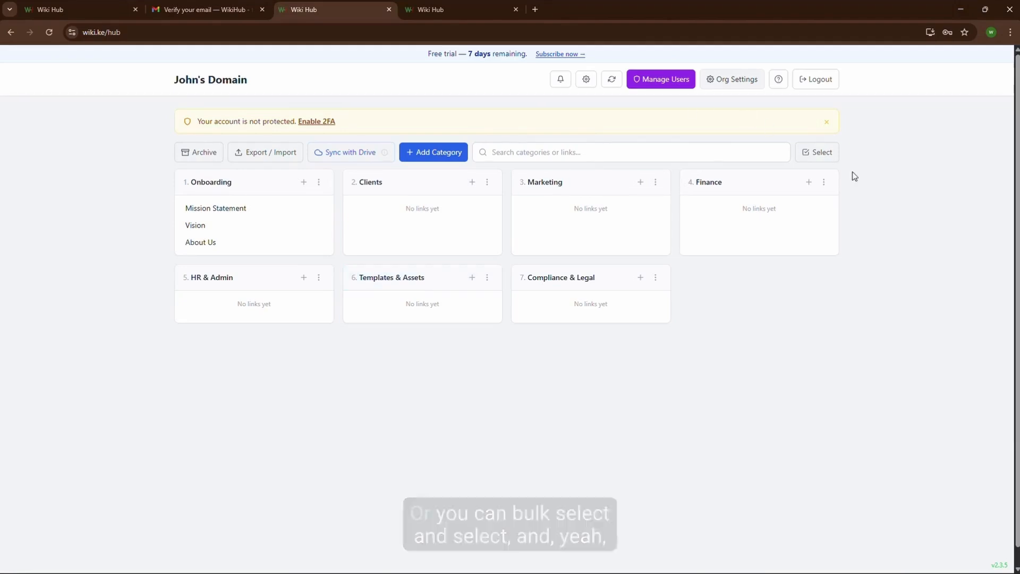
- Bulk-select the Marketing and Compliance & Legal categories, remove them from the dashboard, and check the archived categories list
click(812, 154)
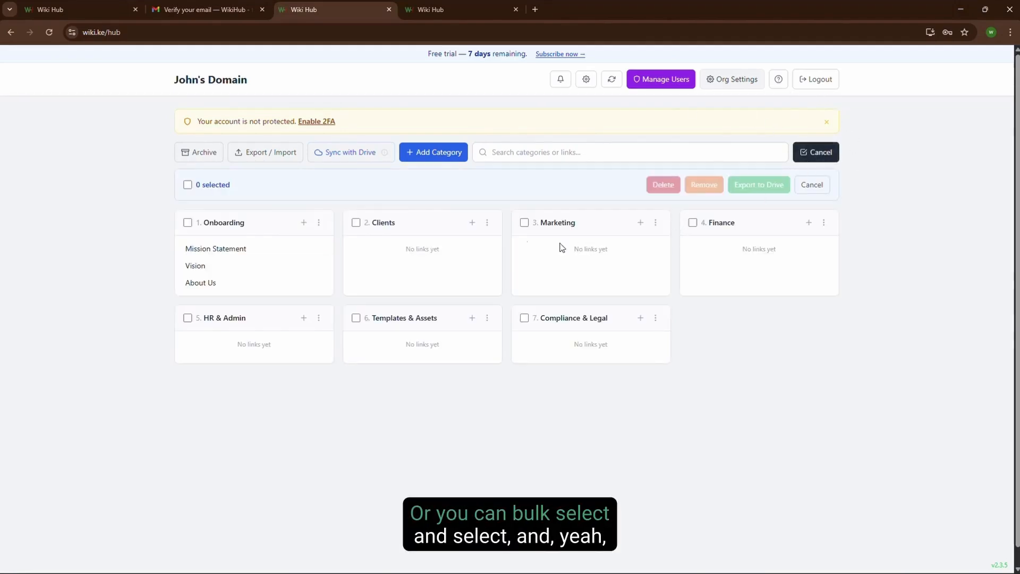
click(525, 223)
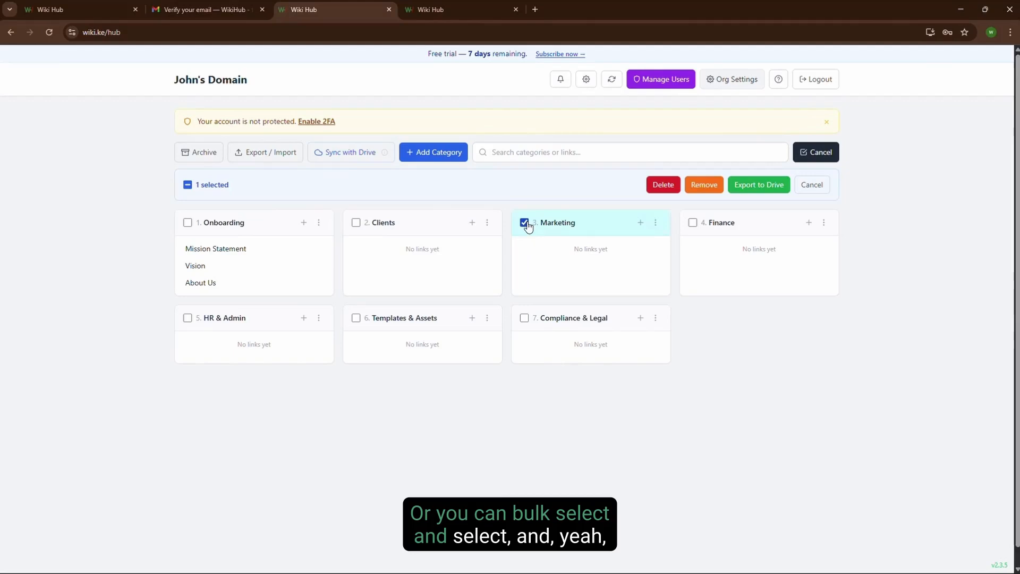
click(525, 318)
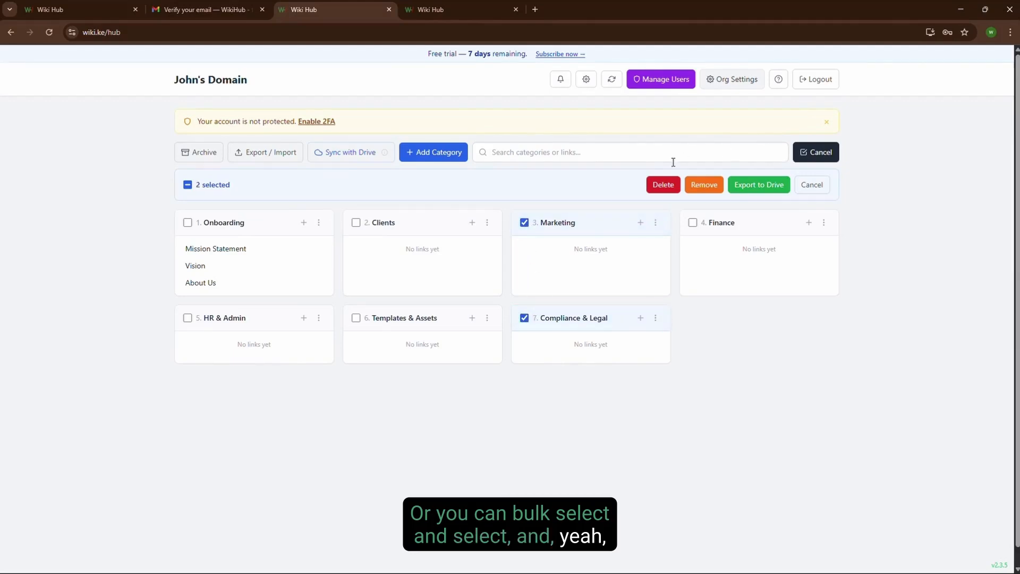
click(696, 186)
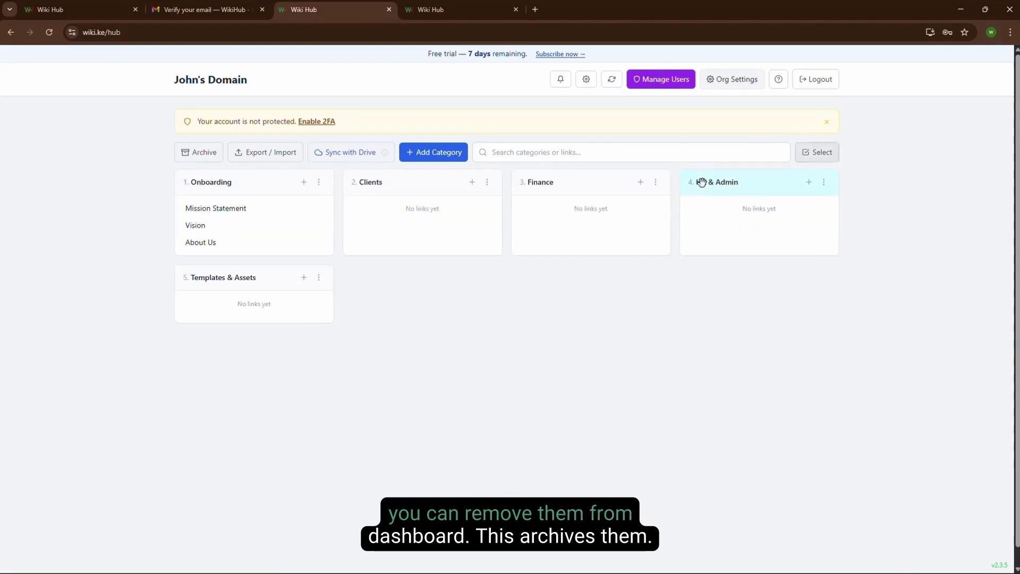
click(212, 152)
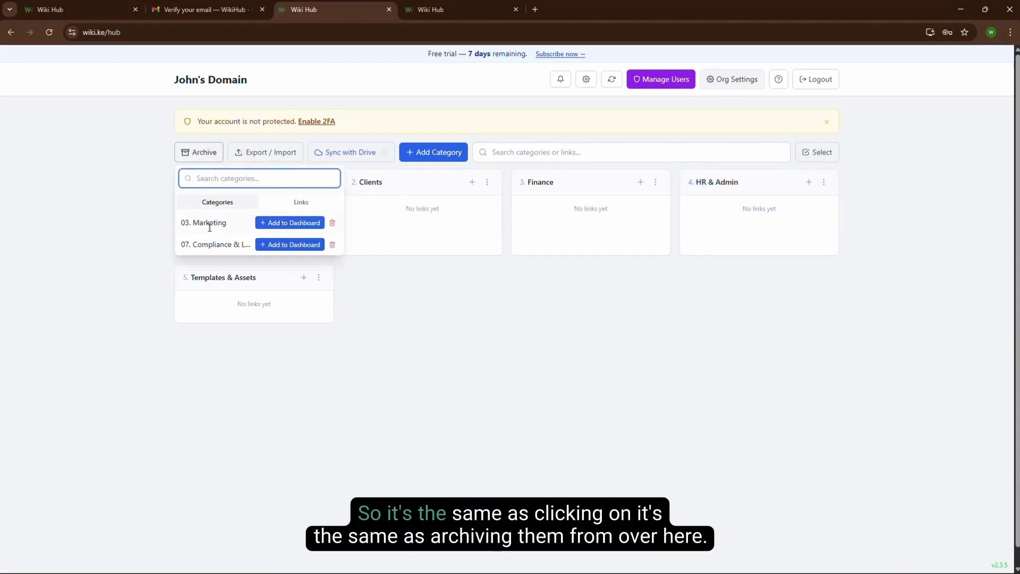
click(186, 152)
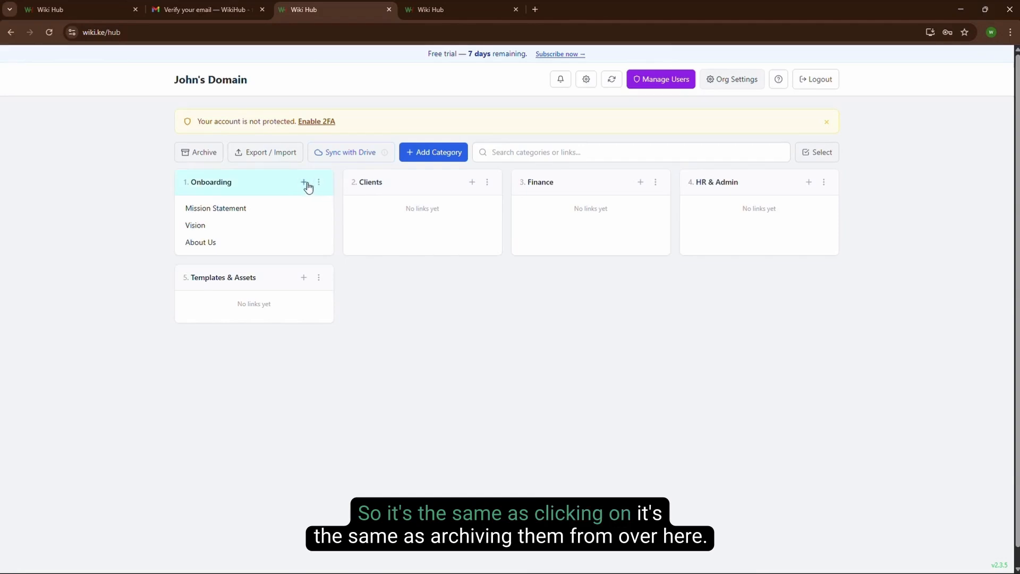
- Archive the Onboarding category and confirm the archiving
click(319, 182)
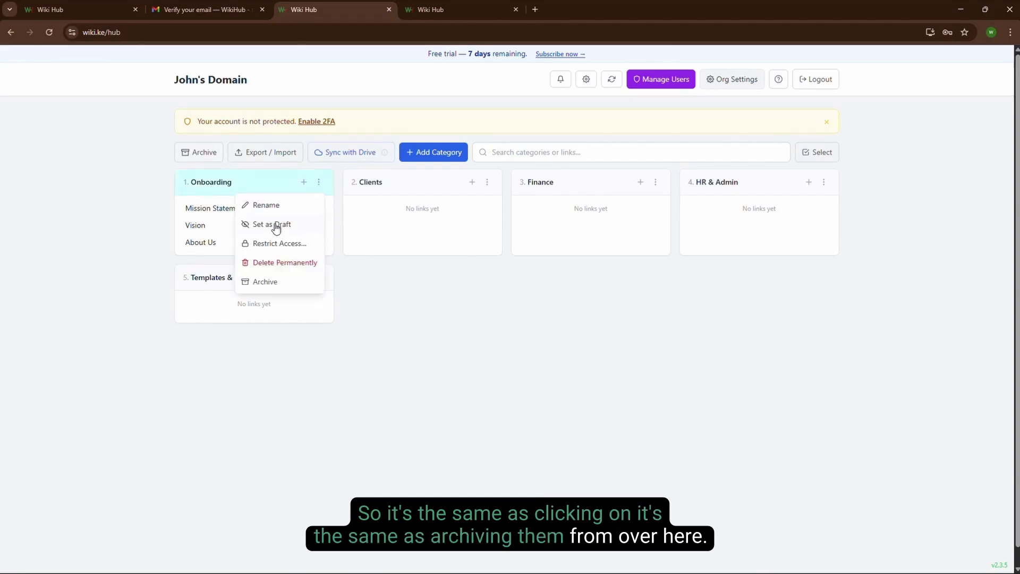
click(267, 281)
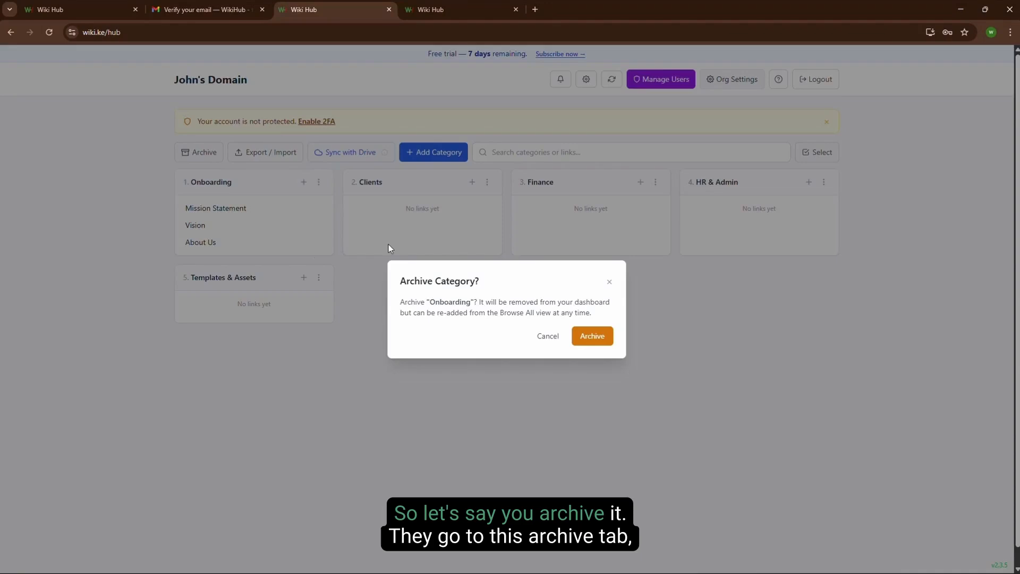
click(600, 333)
- Add the archived Onboarding, Compliance & Legal and Marketing categories back to the dashboard, and check the archived links
click(186, 153)
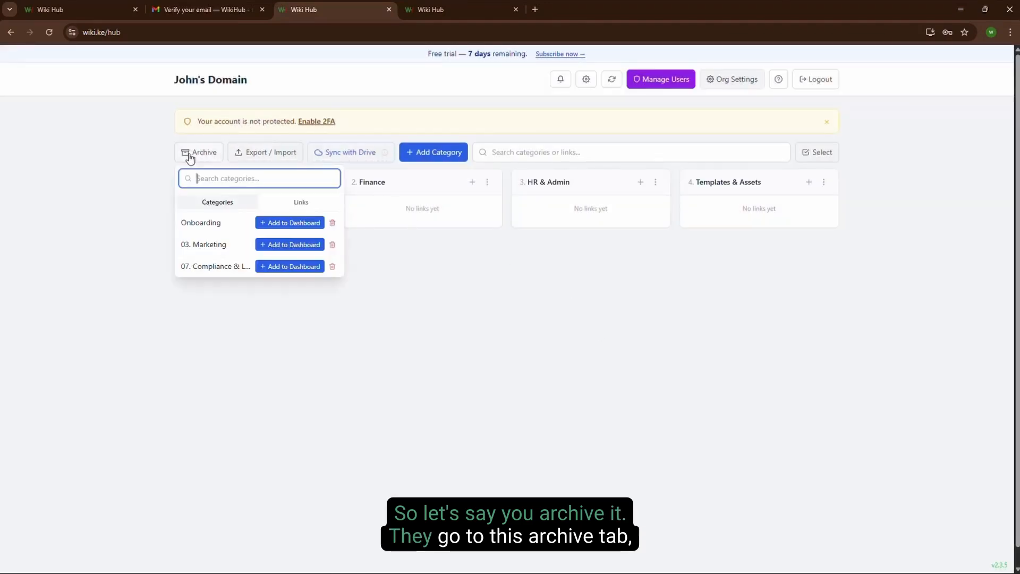
click(296, 224)
click(289, 244)
click(296, 222)
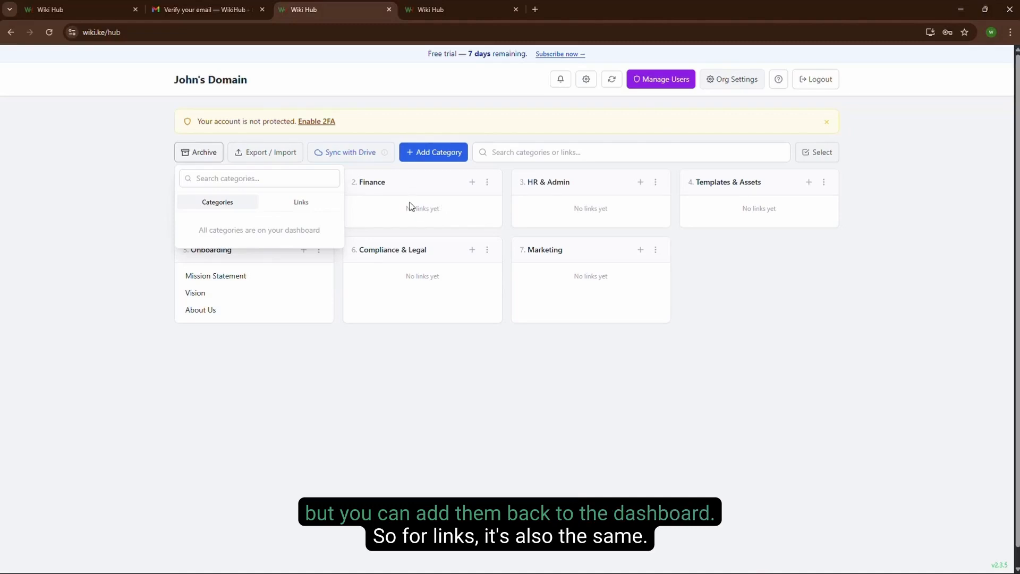
click(297, 205)
click(123, 235)
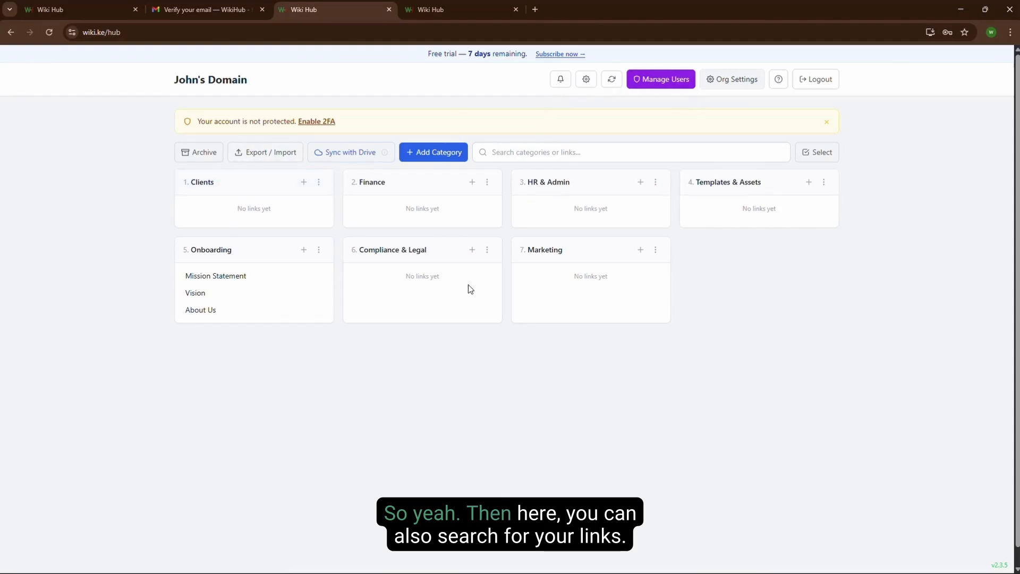
- Start a new category and title it "New Org Documents"
click(537, 152)
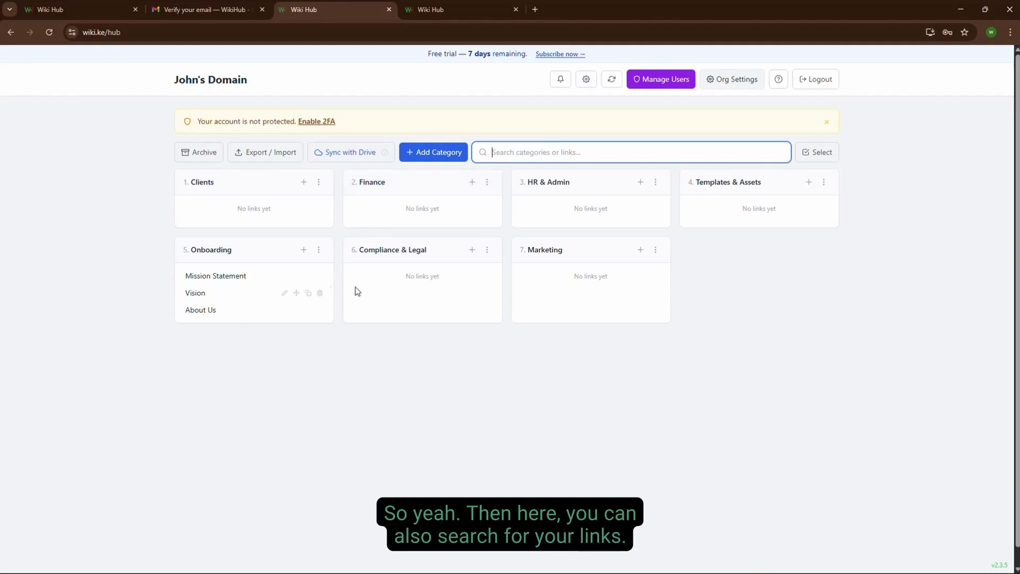
click(431, 153)
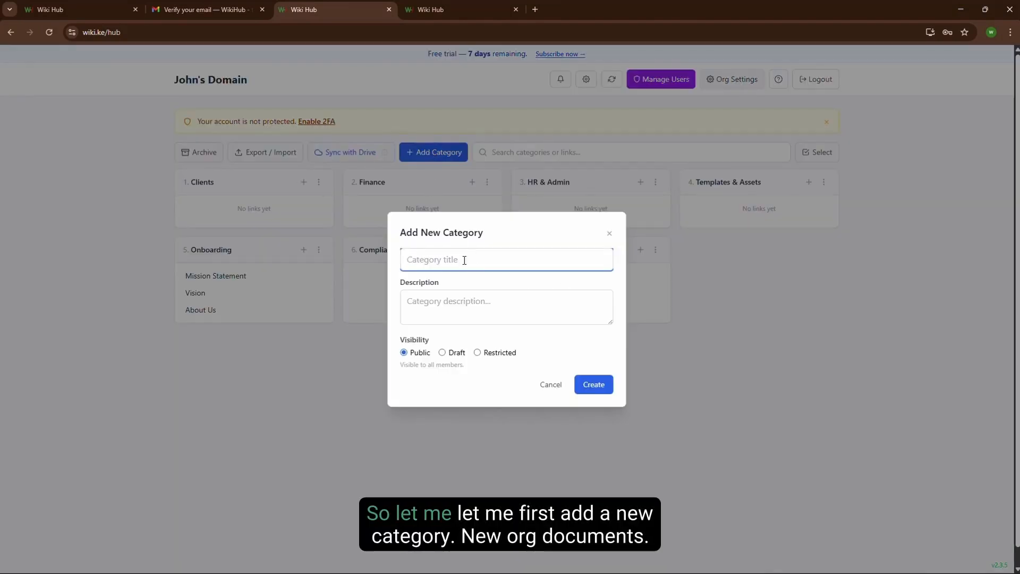
text(No)
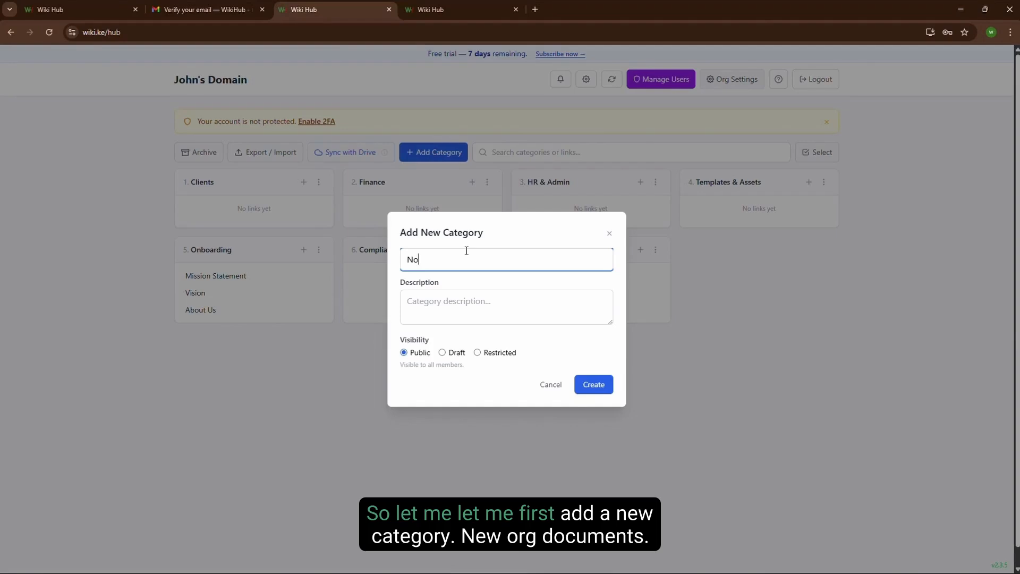
text(w)
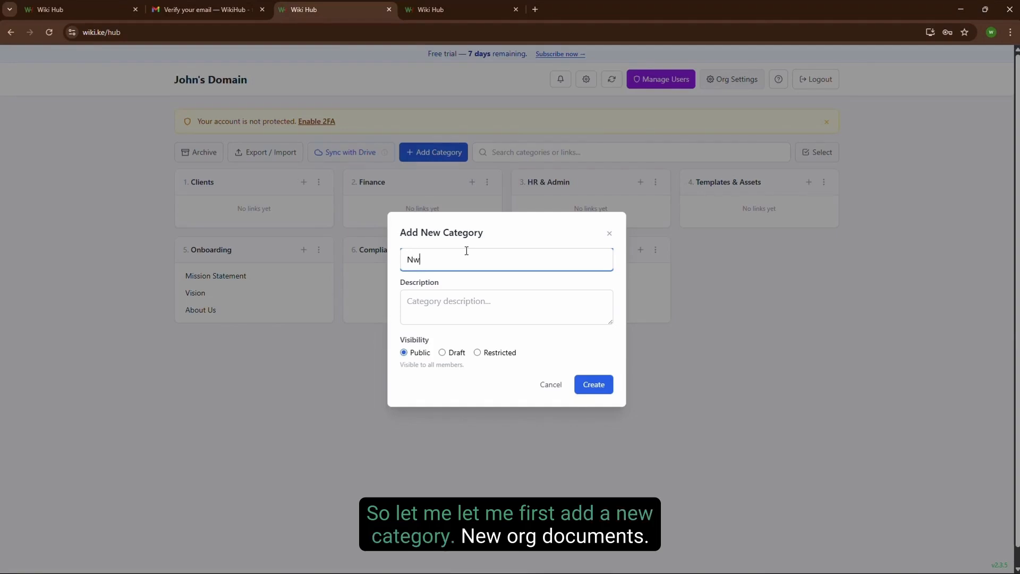
key(BackSpace)
text(w Org Do)
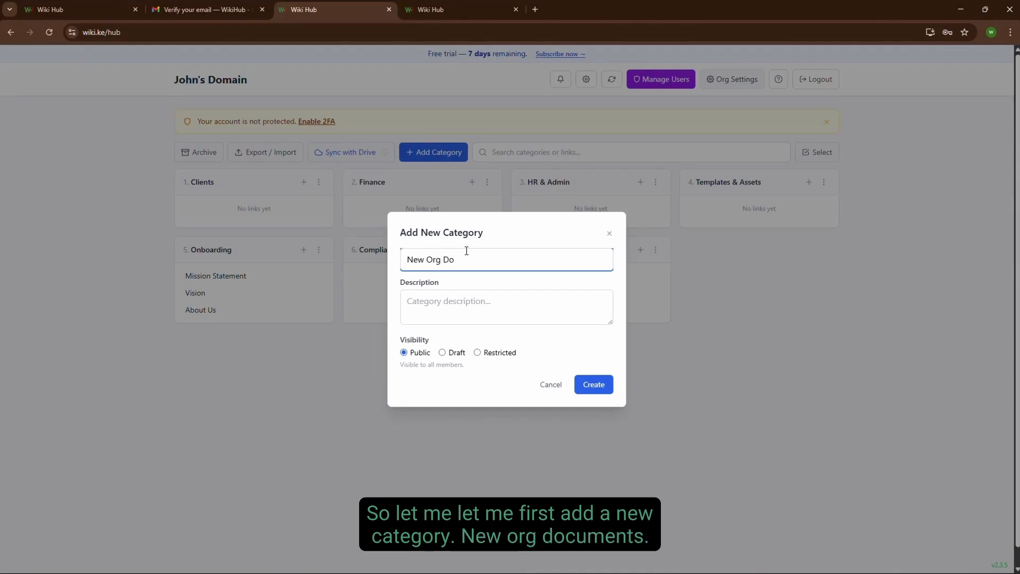
text(cuments)
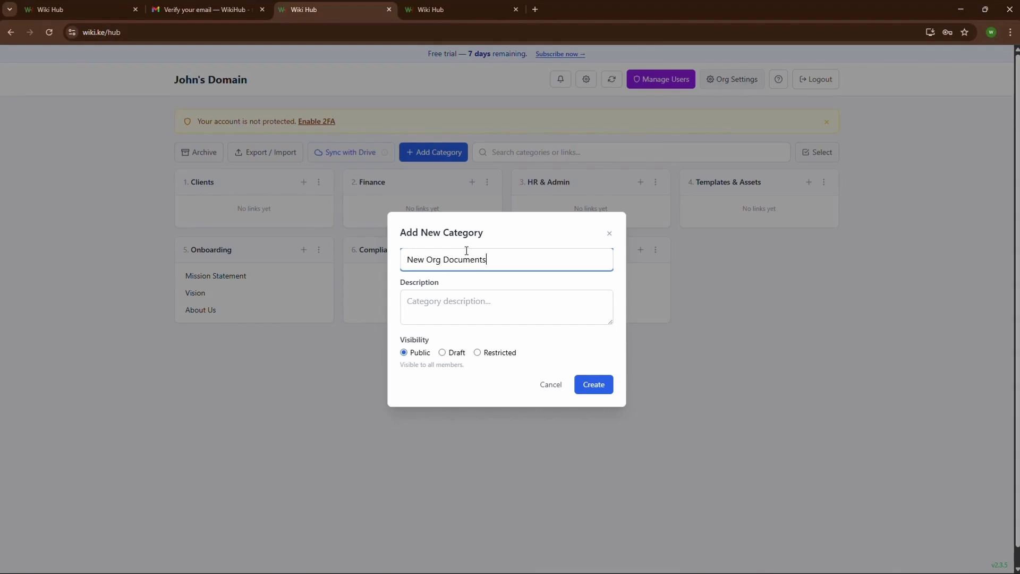
- Enter "New org details documents" as the description of the new category
click(436, 303)
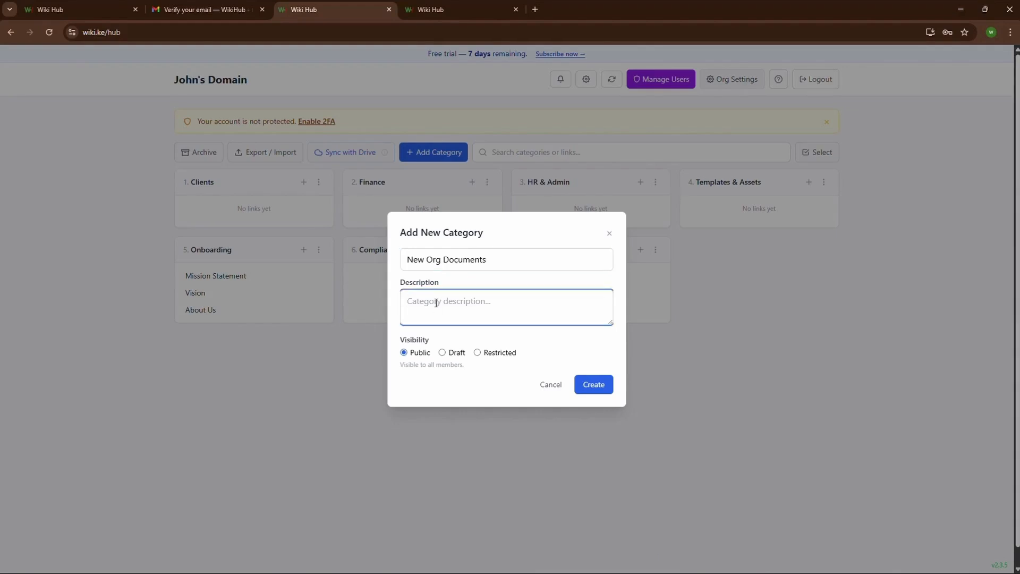
text(New ord details documents)
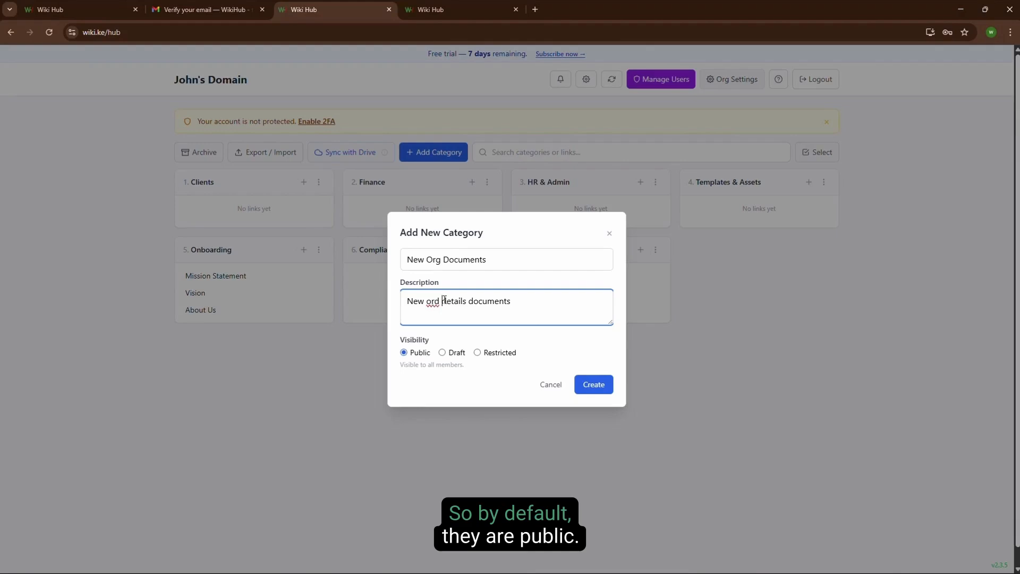
click(442, 300)
key(BackSpace)
text(g)
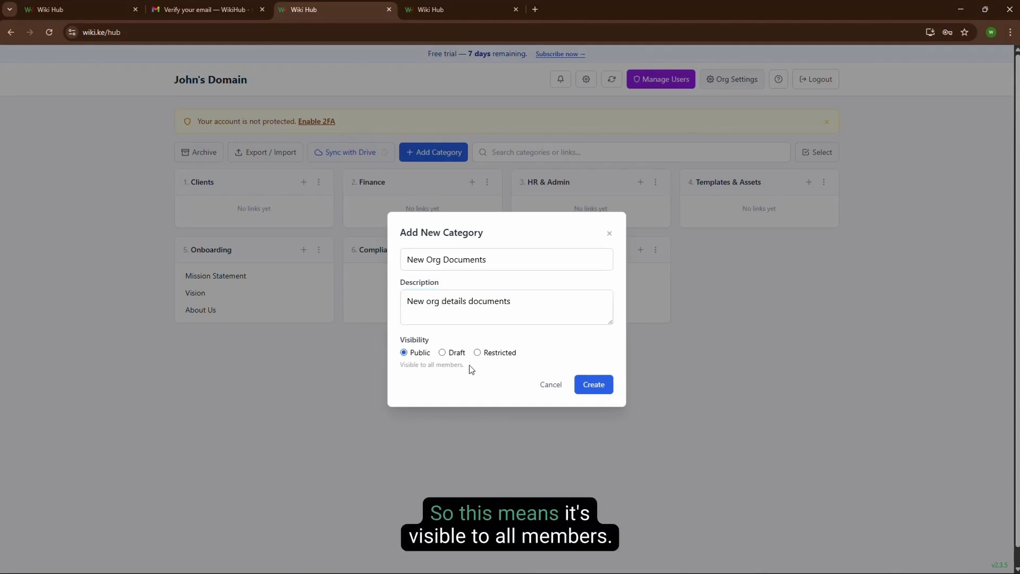
- Try the Draft and Restricted visibility options, set the visibility back to Public, and create the category
drag(470, 365, 353, 376)
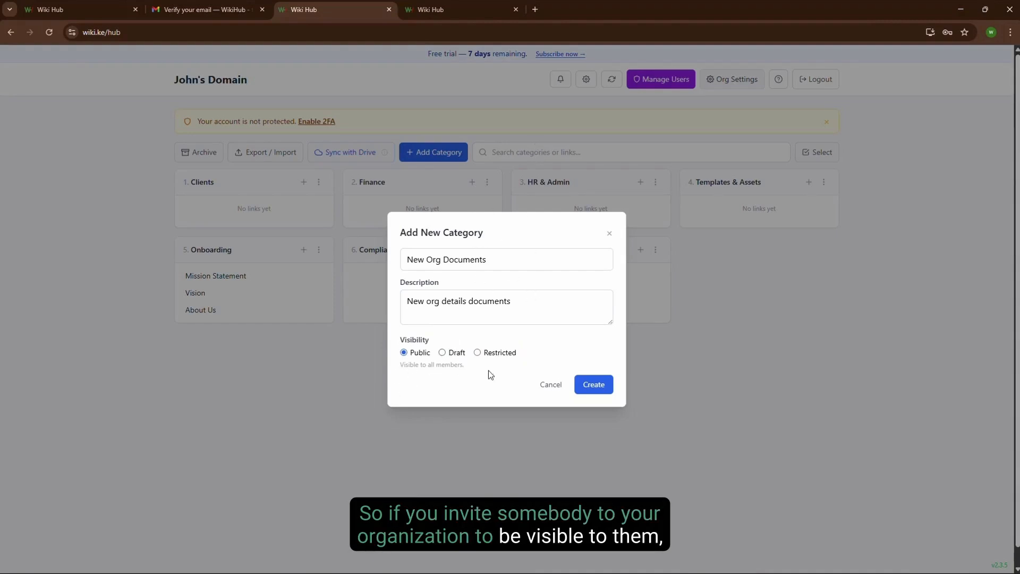
click(442, 353)
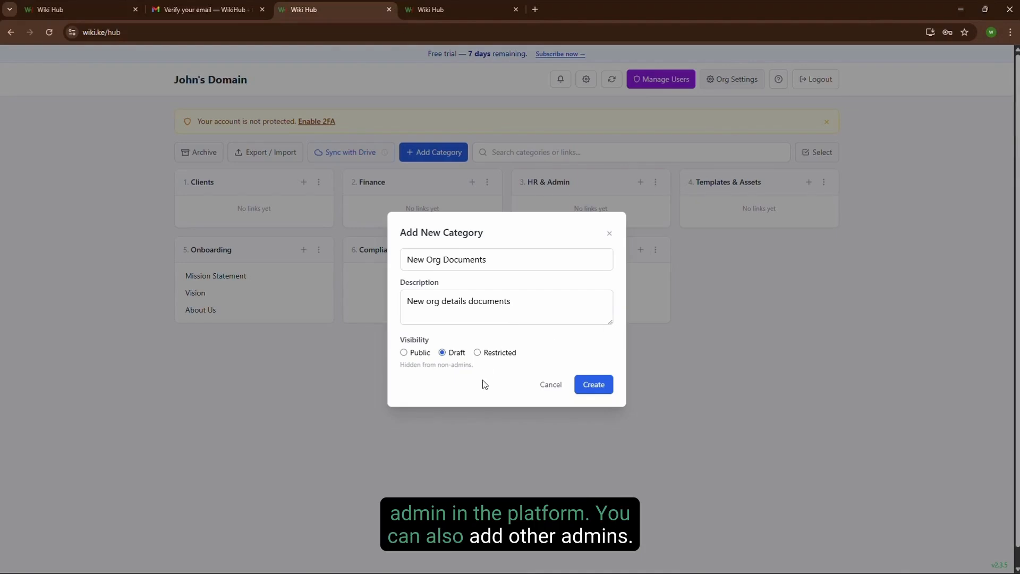
click(478, 353)
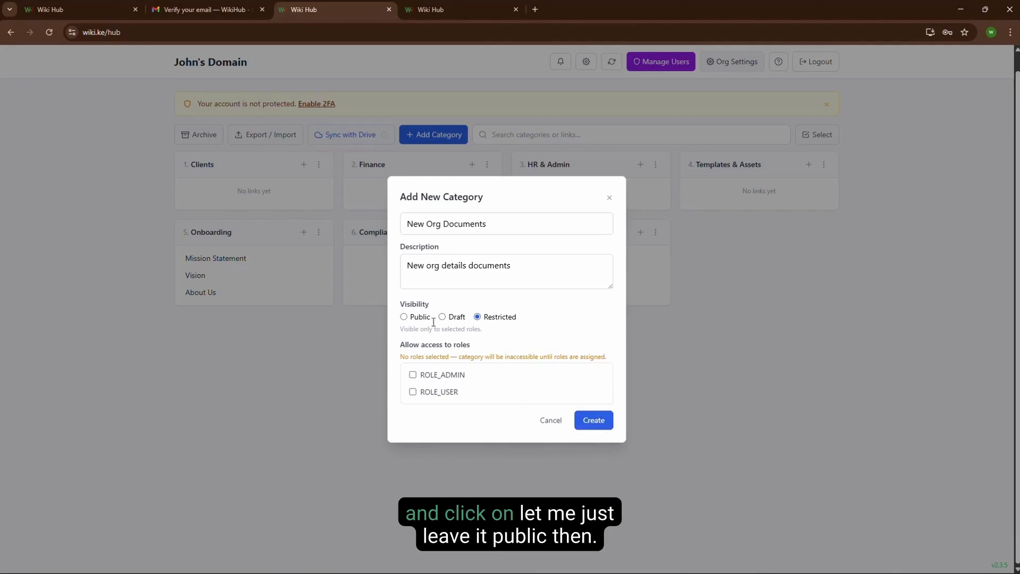
click(403, 317)
click(598, 386)
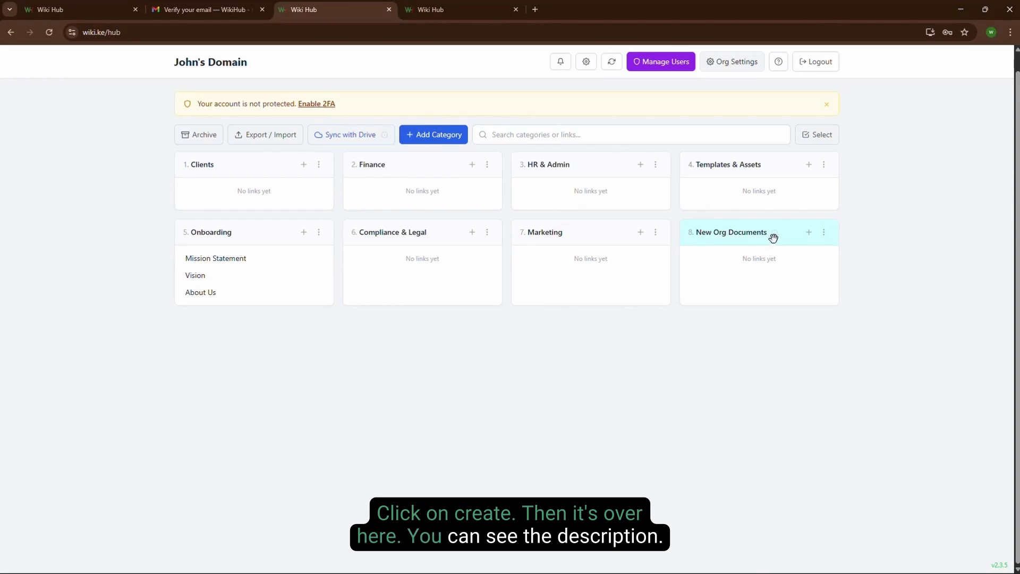
click(807, 234)
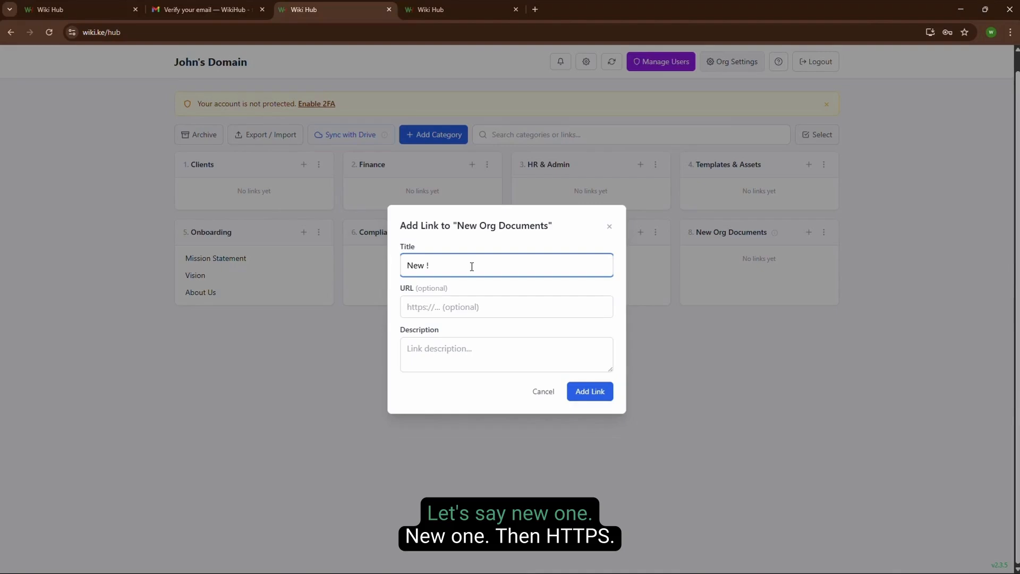
click(487, 306)
text(https)
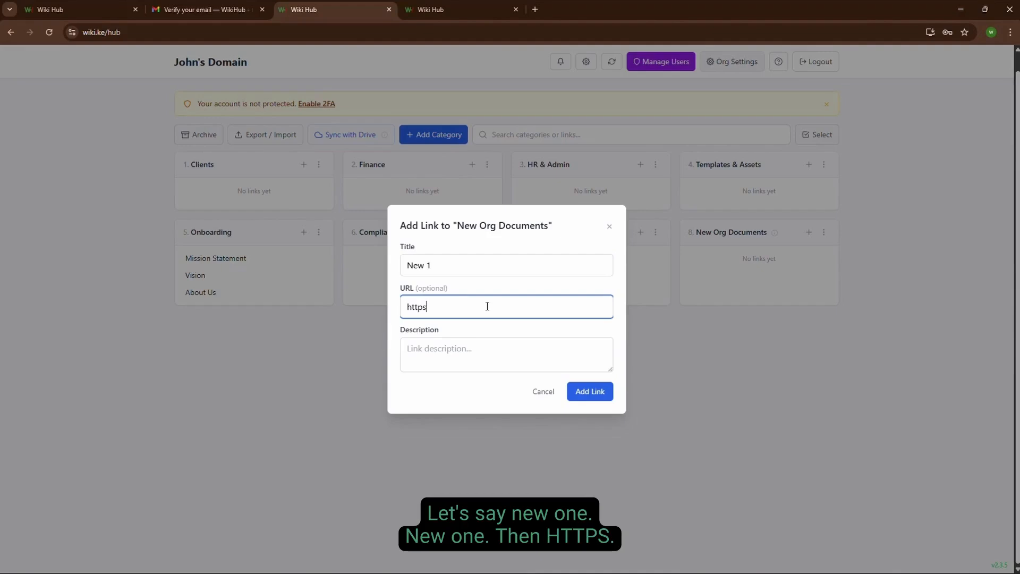
text(://google.com)
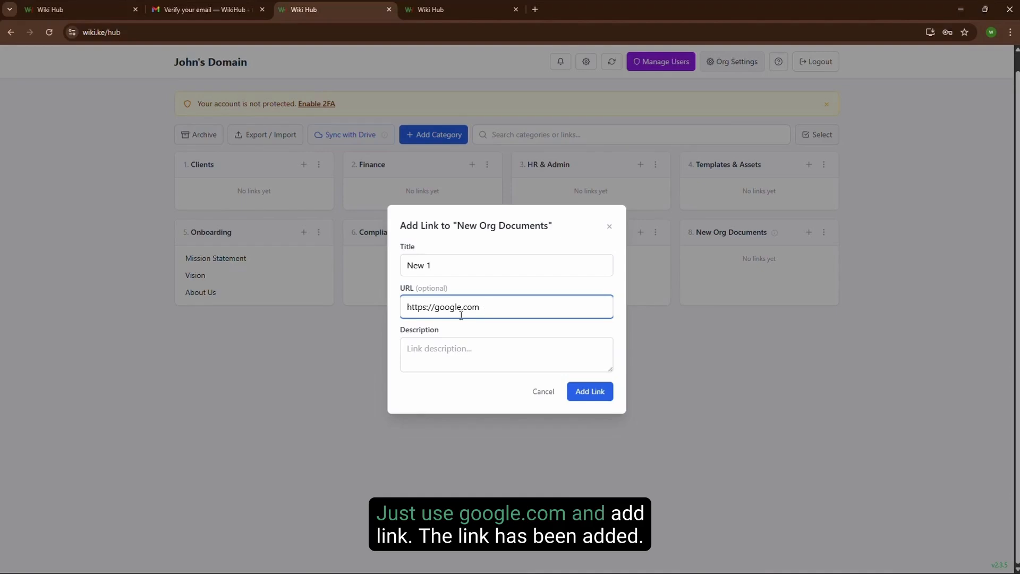
click(589, 393)
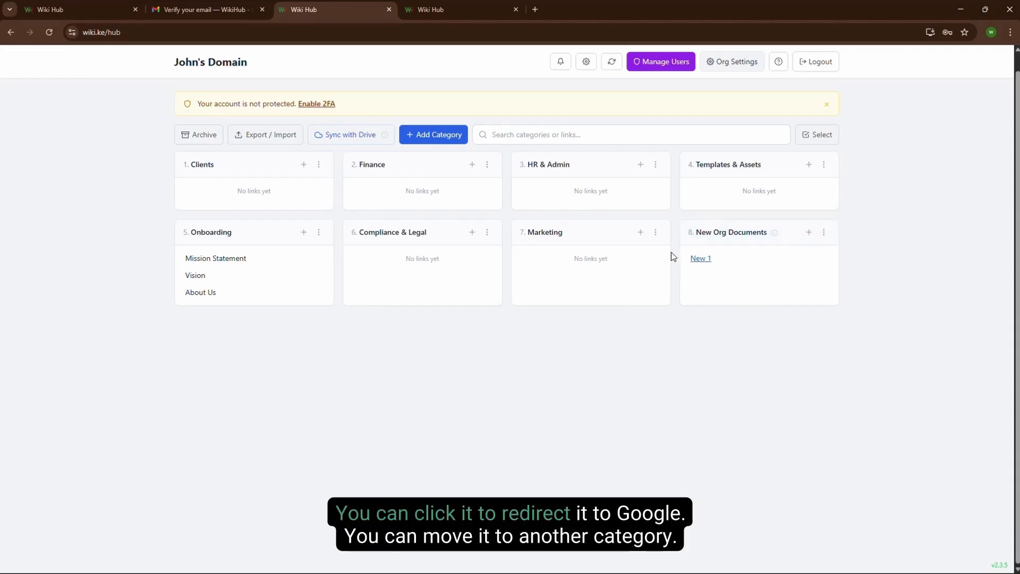
- Review the target categories available for duplicating the New 1 link, and close the dialog without duplicating it
mouse_move(794, 263)
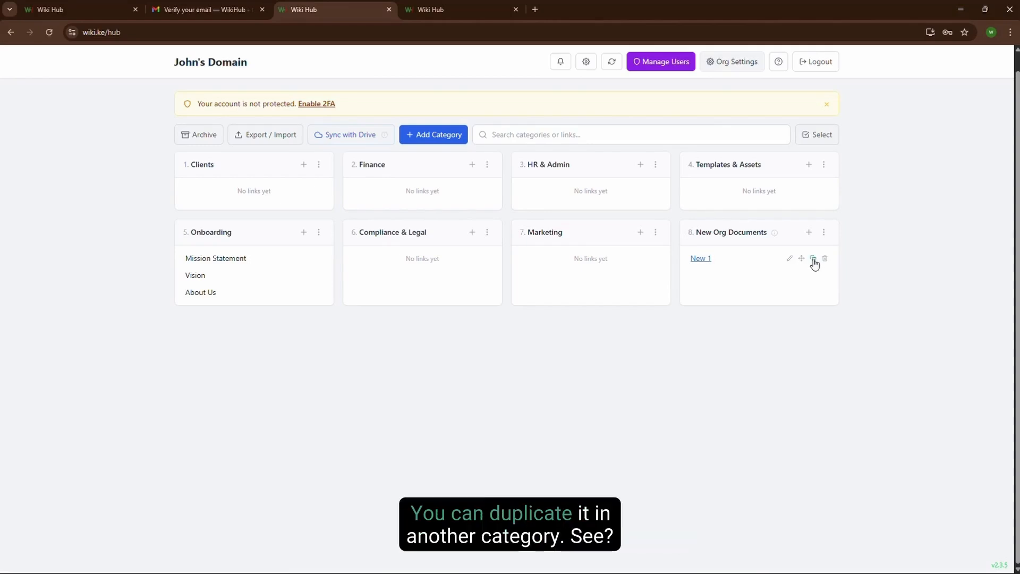
click(812, 258)
scroll(494, 325, down, 1)
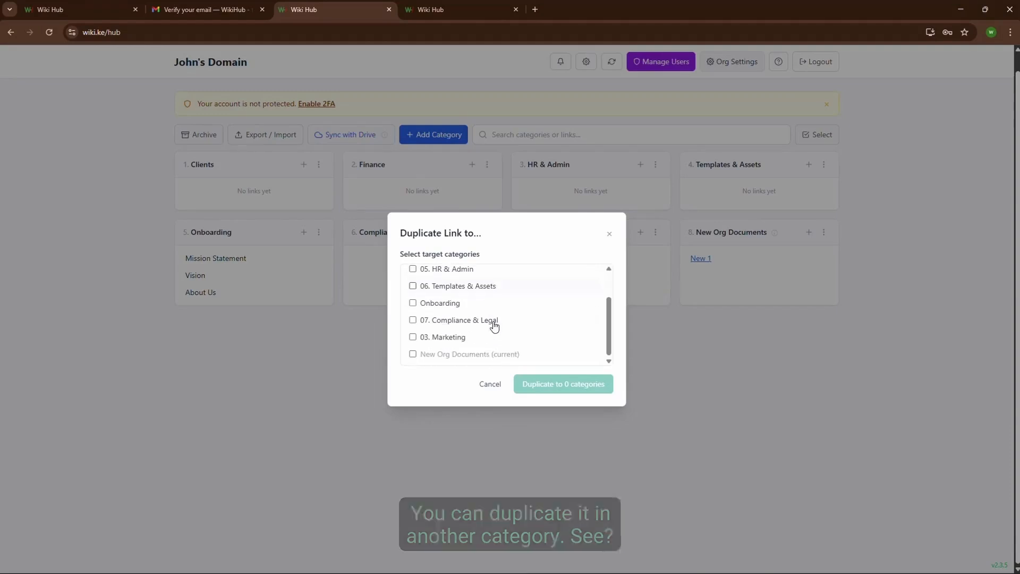
scroll(493, 324, up, 1)
scroll(498, 333, down, 1)
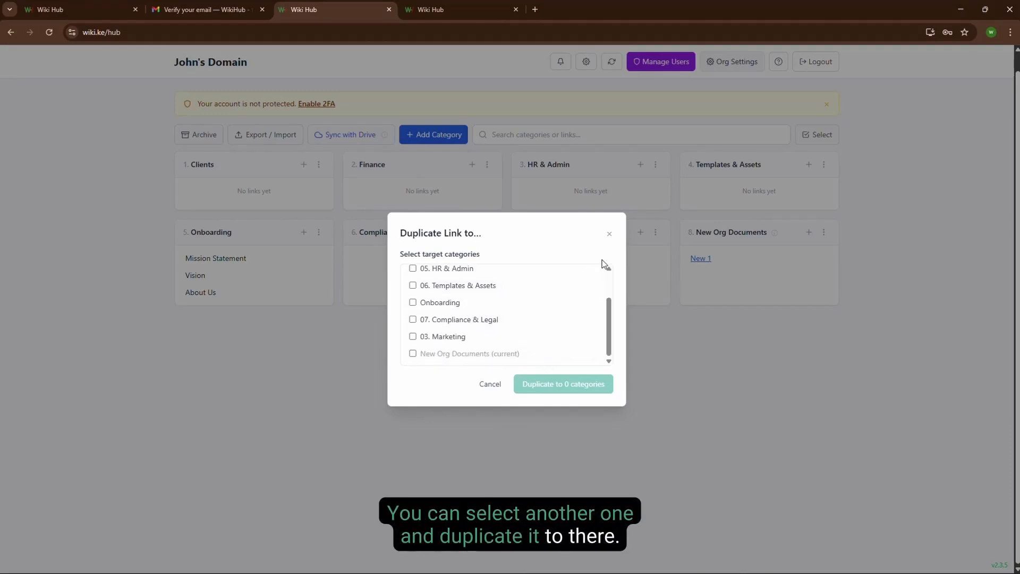
scroll(531, 308, up, 1)
click(609, 234)
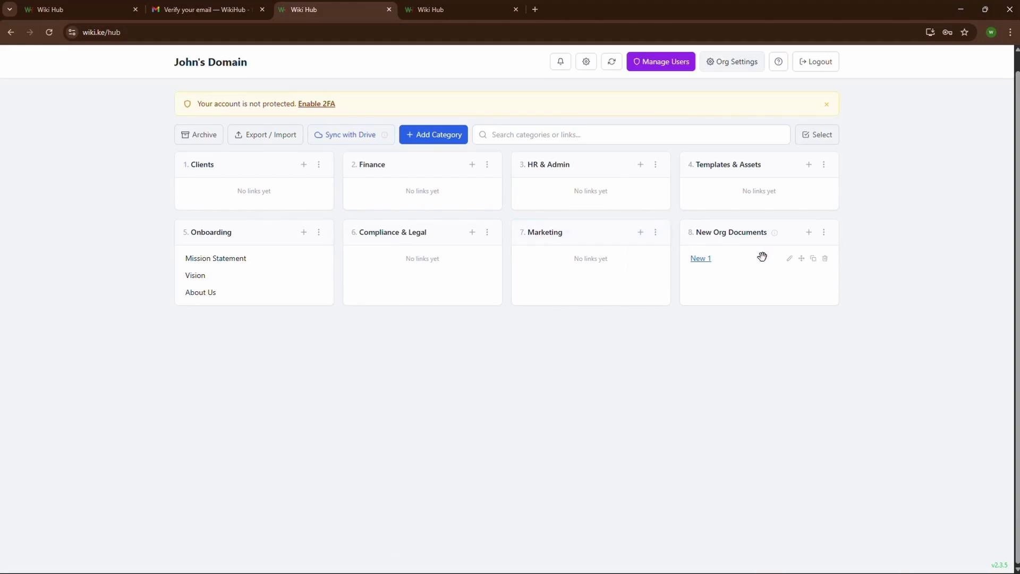
- Review the destination categories available for moving the New 1 link, and close the dialog without moving it
click(801, 261)
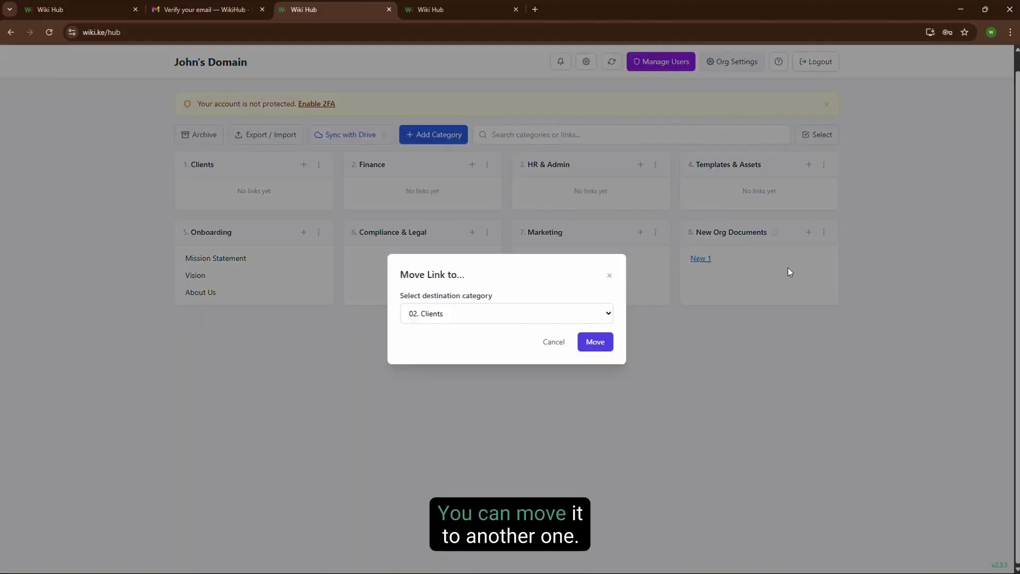
click(485, 318)
click(610, 275)
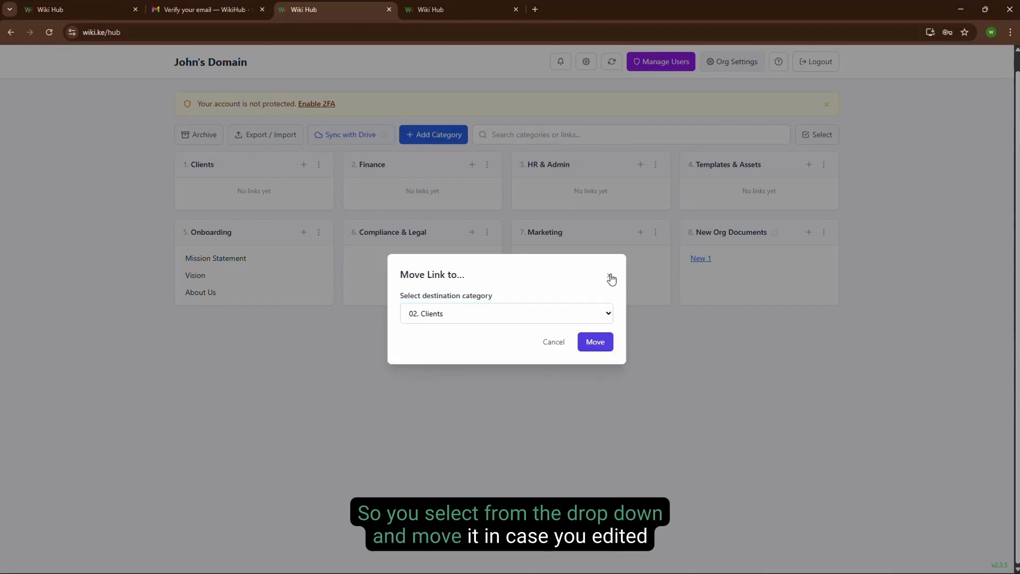
click(610, 275)
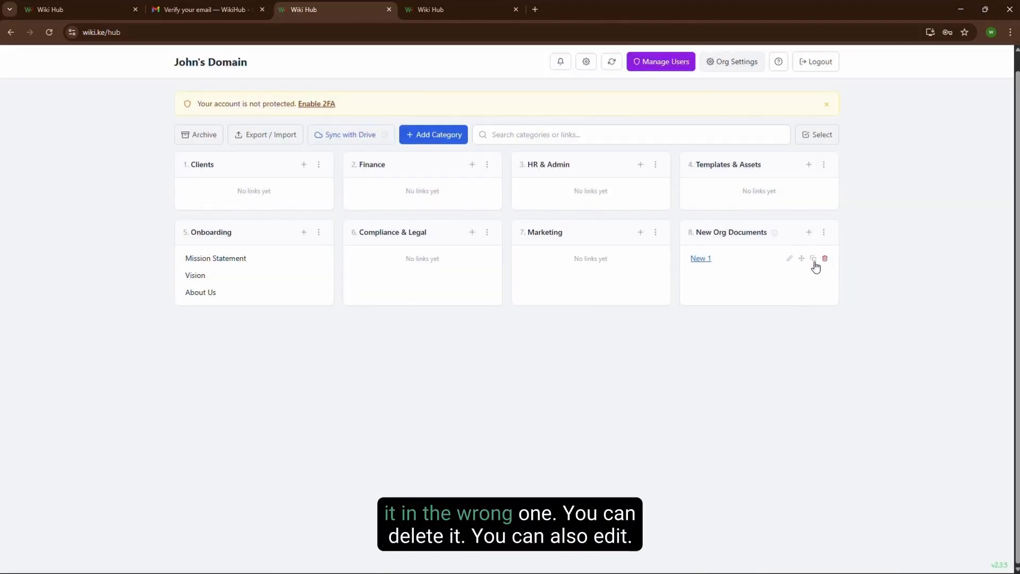
- Add the description "Hello Wikihub" to the New 1 link, save it, and view the link's description hint
click(791, 259)
click(435, 340)
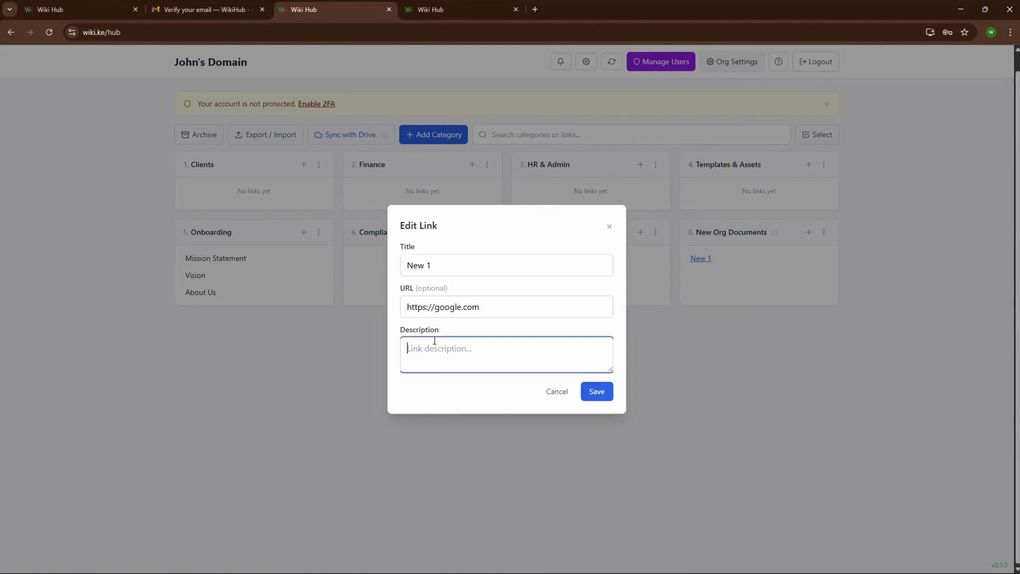
text(Hello Wikihub)
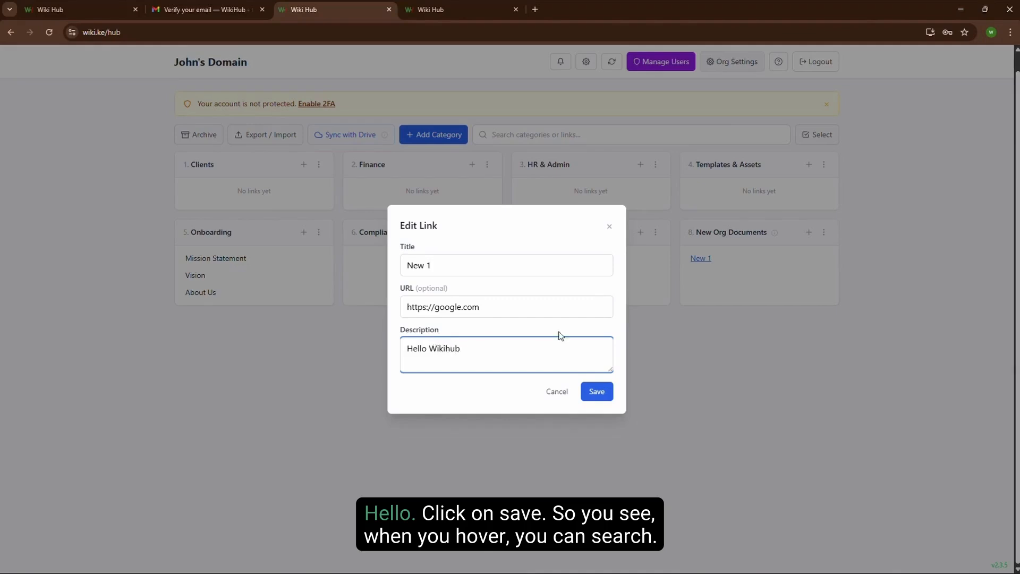
click(597, 391)
mouse_move(718, 260)
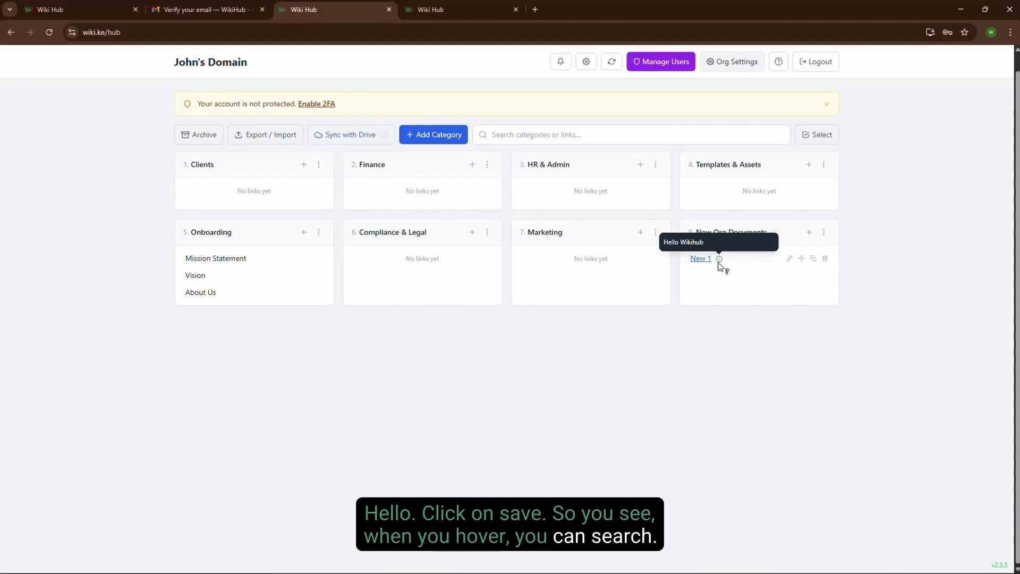
- Search the categories and links for "hello wikihub"
click(529, 134)
text(h)
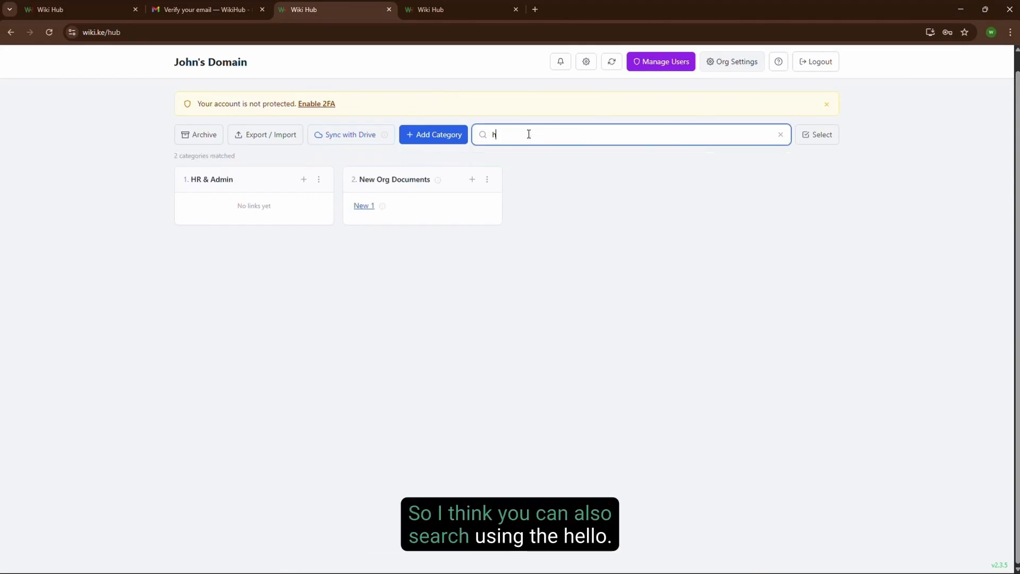
text(ello wikih)
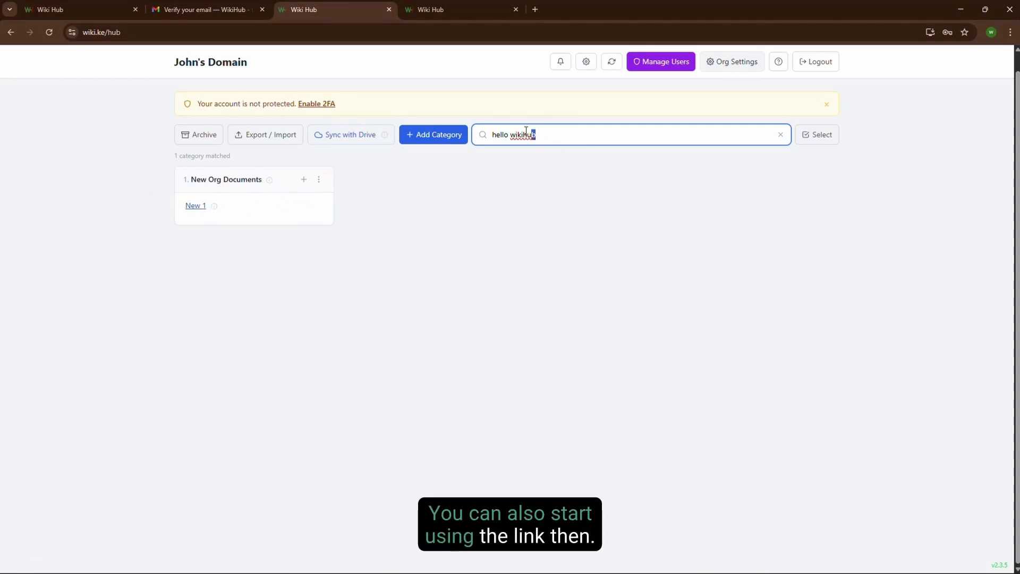
- Search the categories and links for "New" instead, and clear the search
drag(531, 134, 395, 131)
text(New)
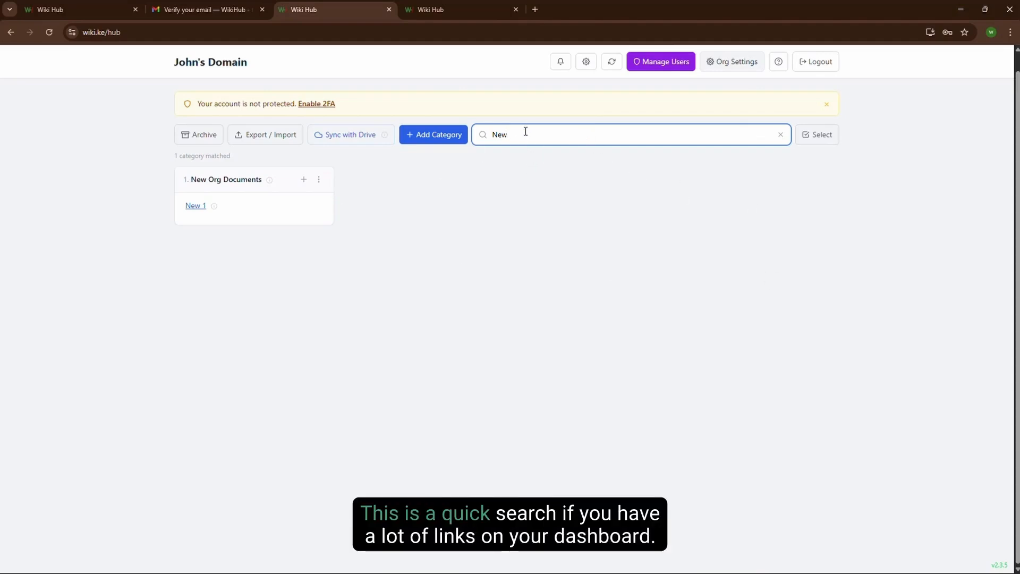
drag(524, 133, 439, 145)
key(BackSpace)
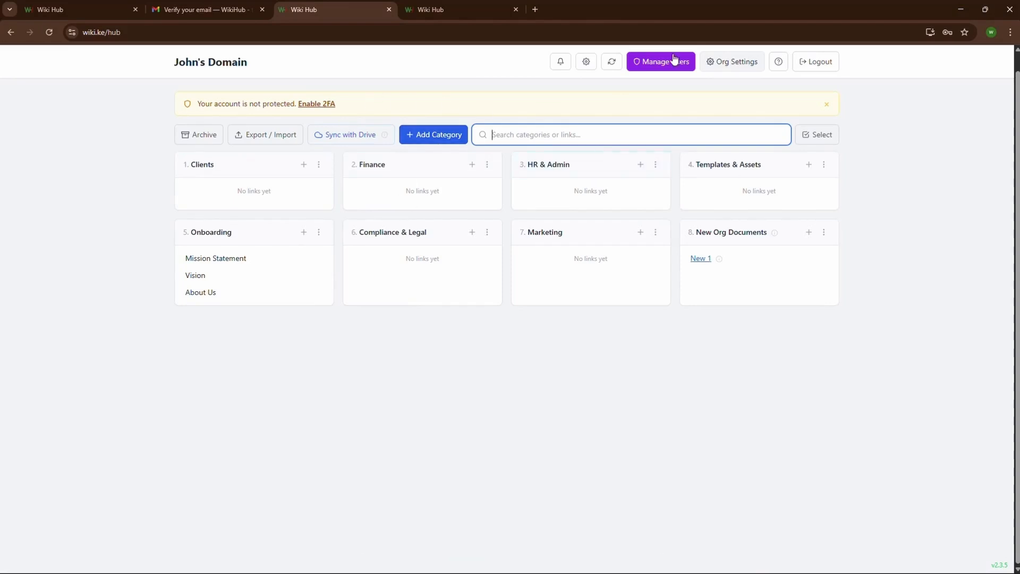
- Open the account settings, look over the password change fields, and try to update the password with them left empty
click(586, 67)
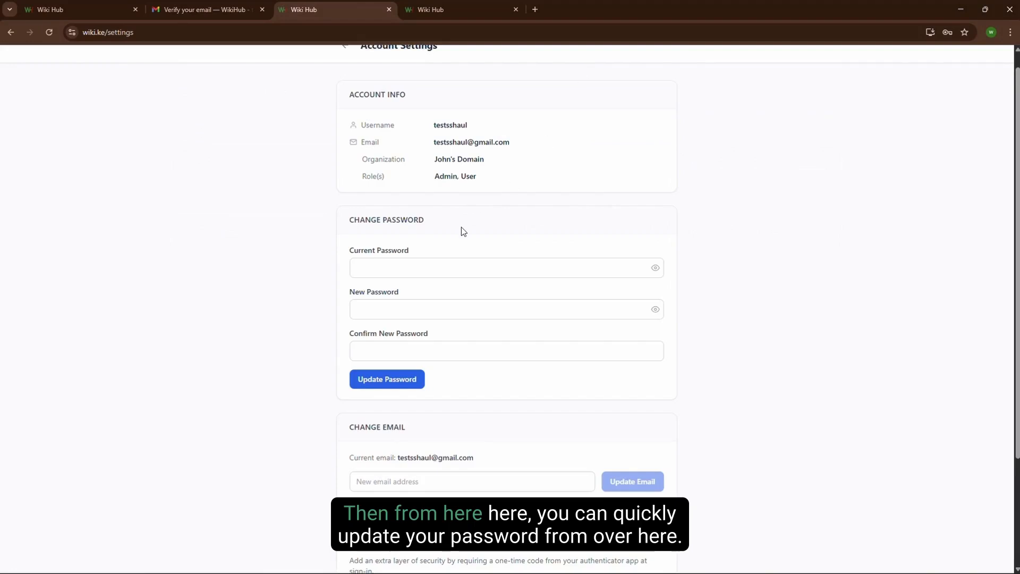
scroll(462, 225, up, 1)
scroll(394, 278, down, 1)
scroll(396, 278, up, 1)
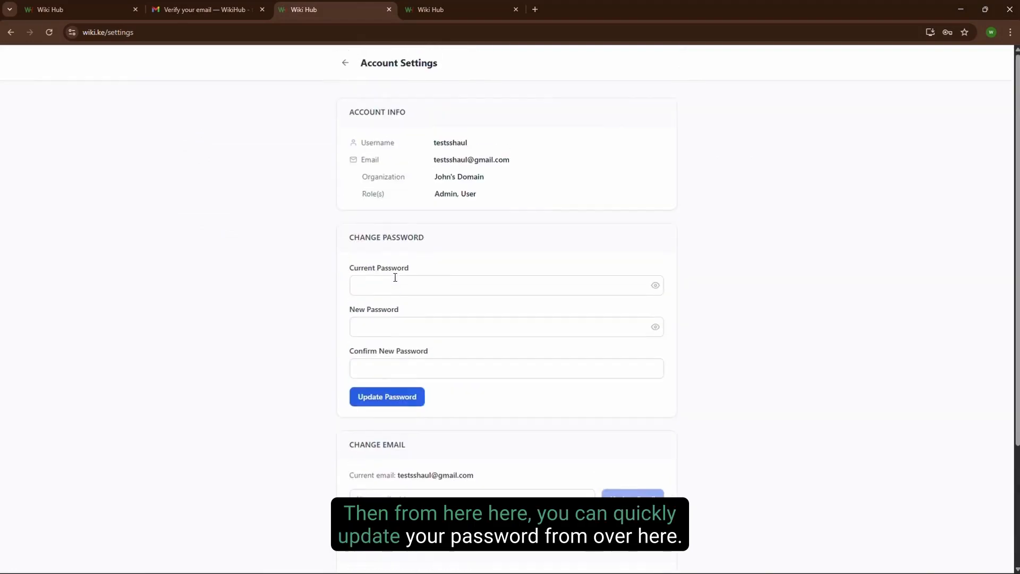
click(401, 287)
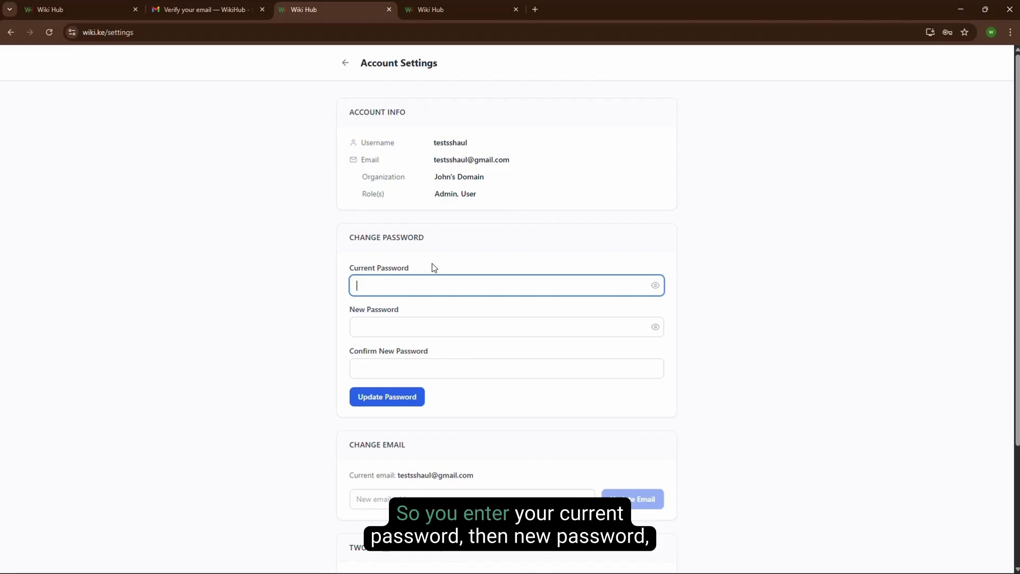
click(428, 328)
click(398, 377)
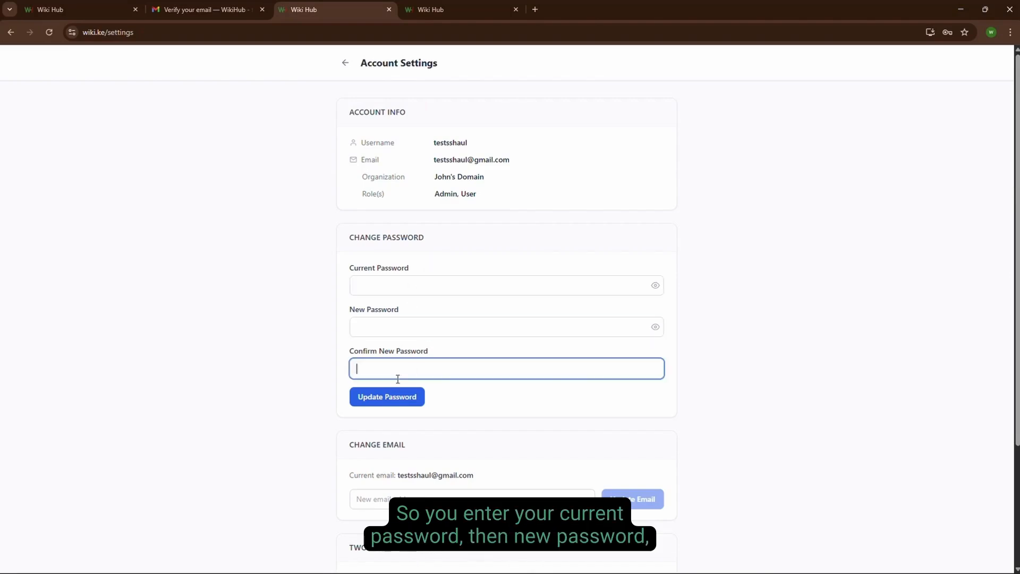
click(382, 397)
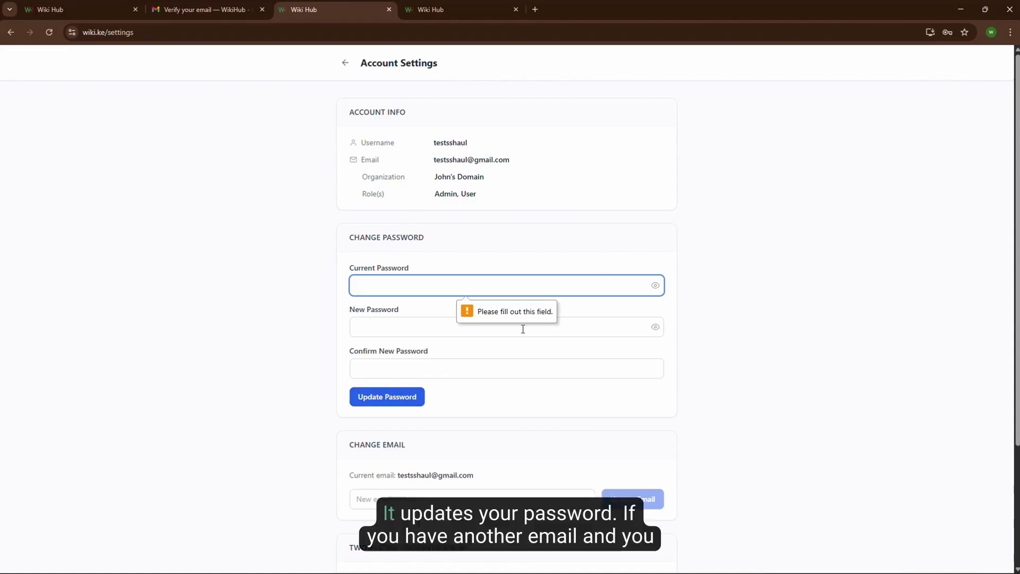
- Set up two-factor authentication for the account, enter the 6-digit authenticator code, and enable it
scroll(453, 371, down, 3)
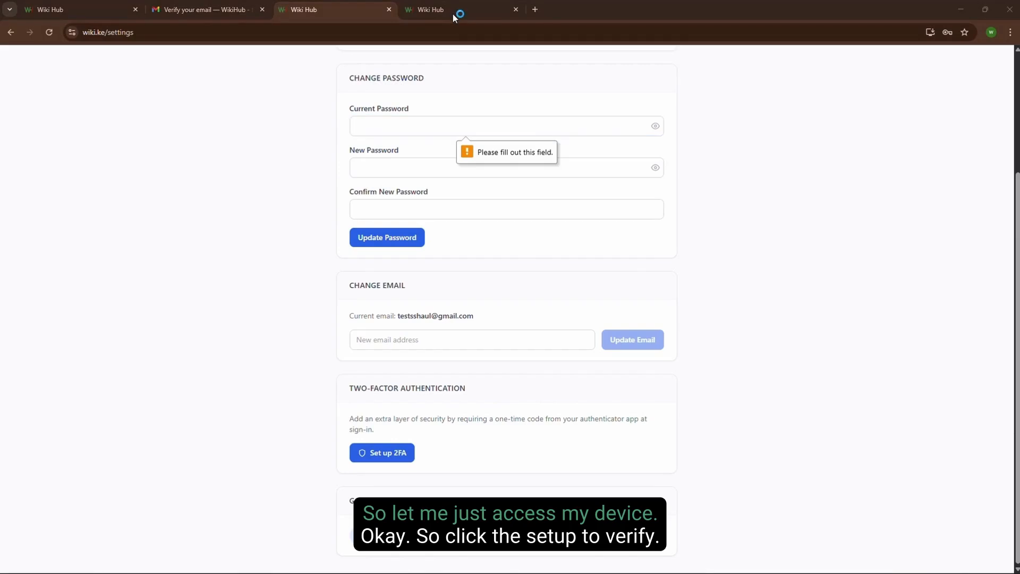
click(381, 454)
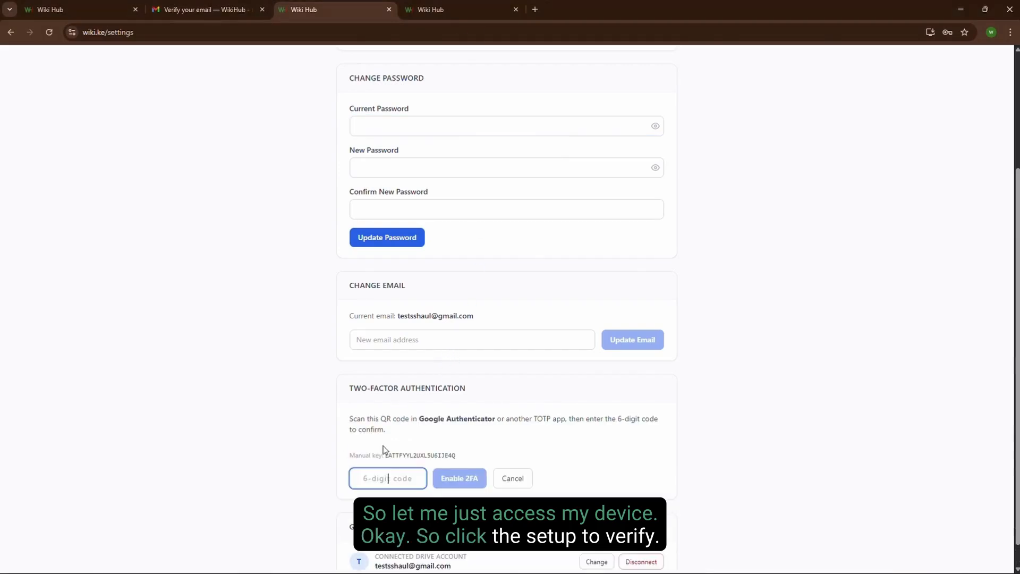
scroll(405, 416, down, 2)
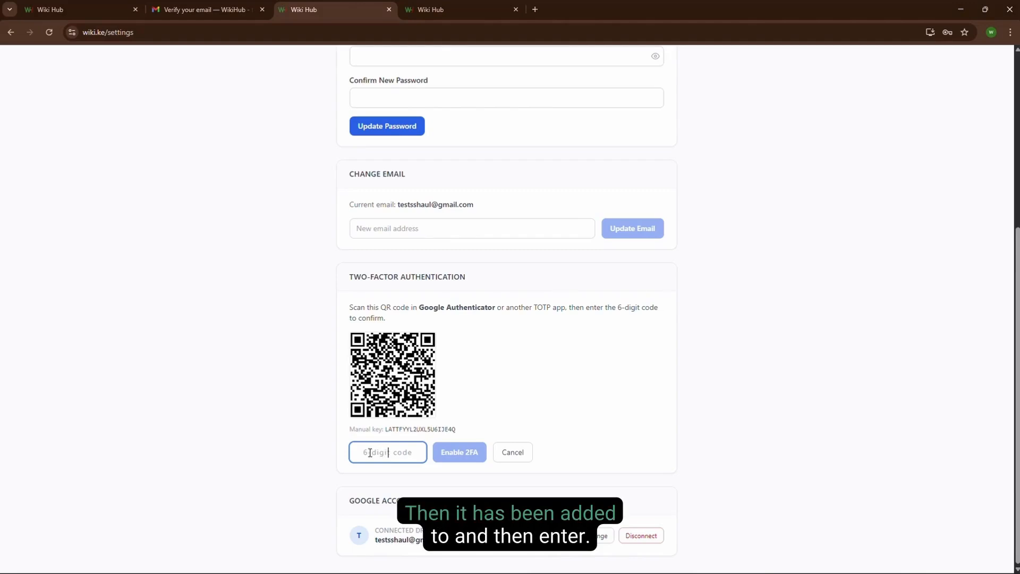
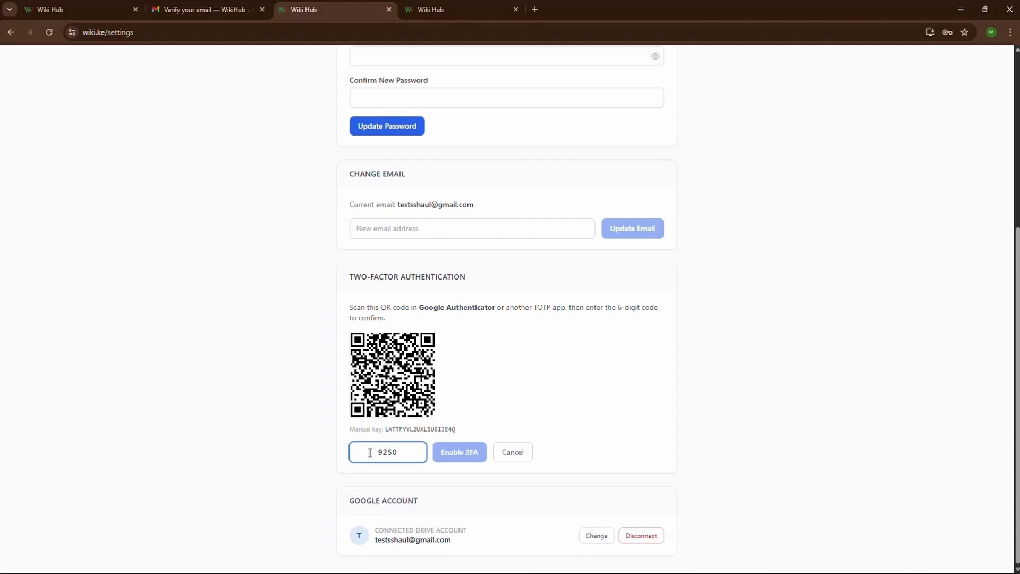
key(Return)
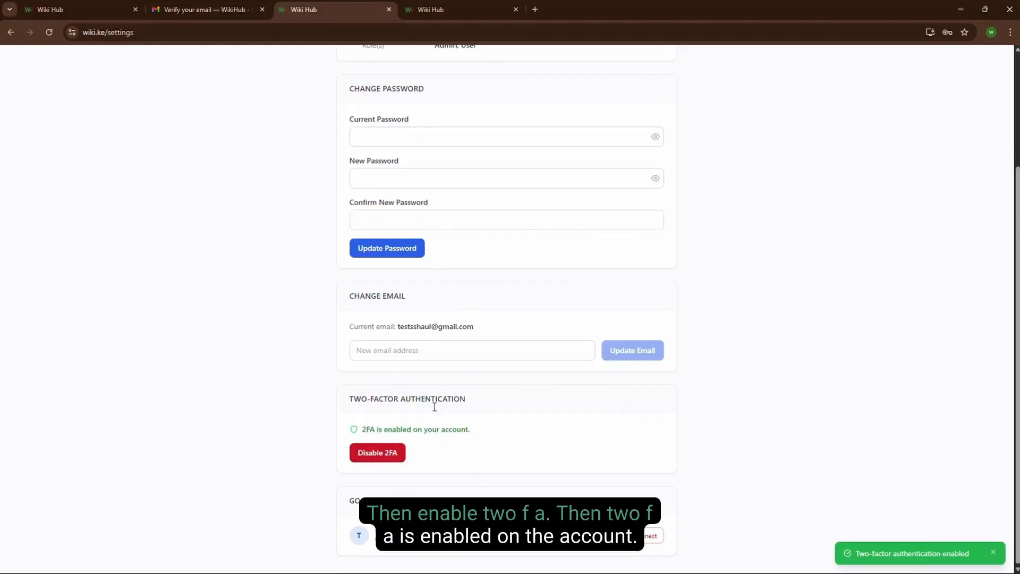
- Leave the account settings for the hub page and log out of the workspace
scroll(484, 409, up, 3)
scroll(485, 409, down, 3)
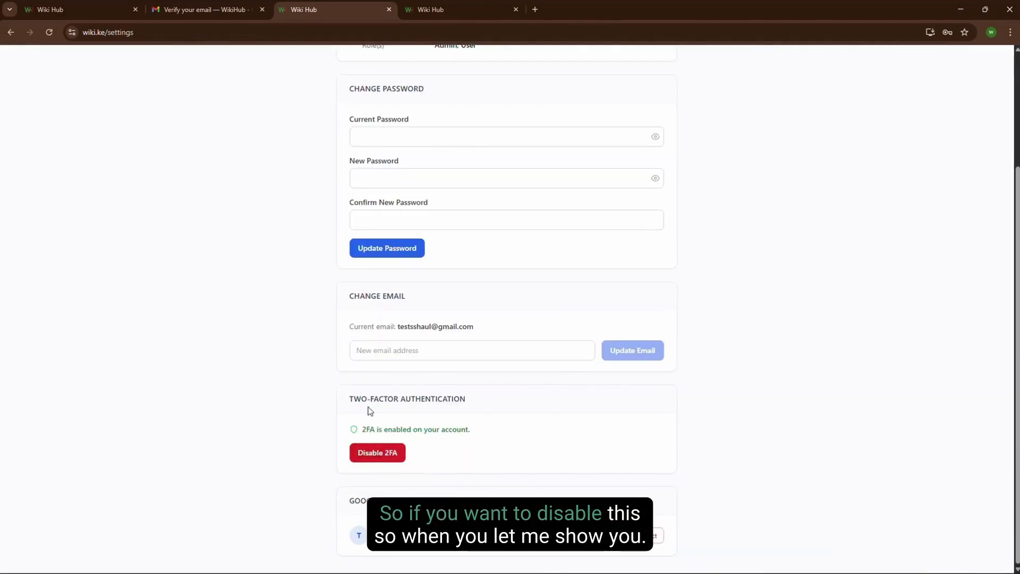
scroll(567, 187, up, 3)
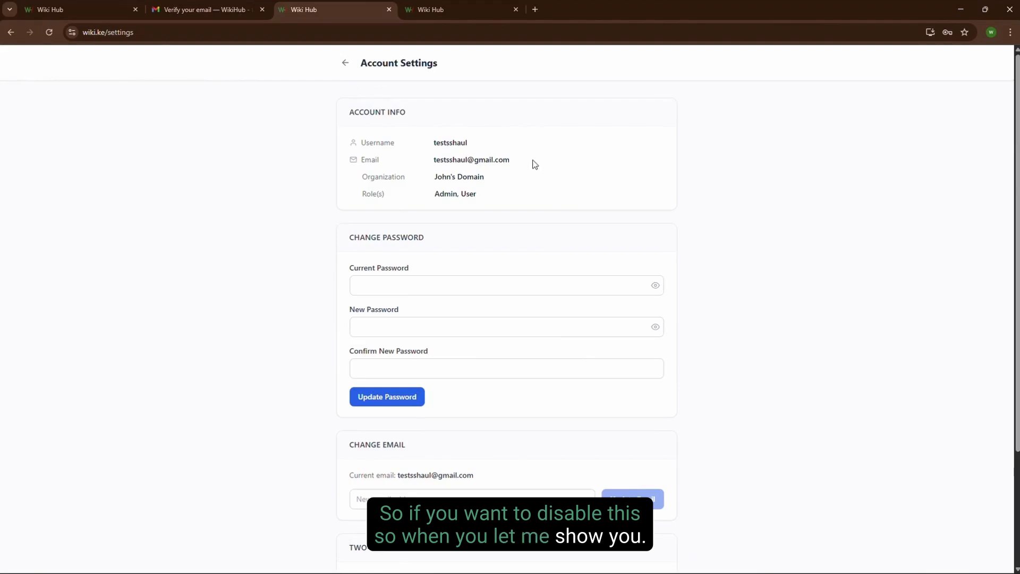
click(345, 62)
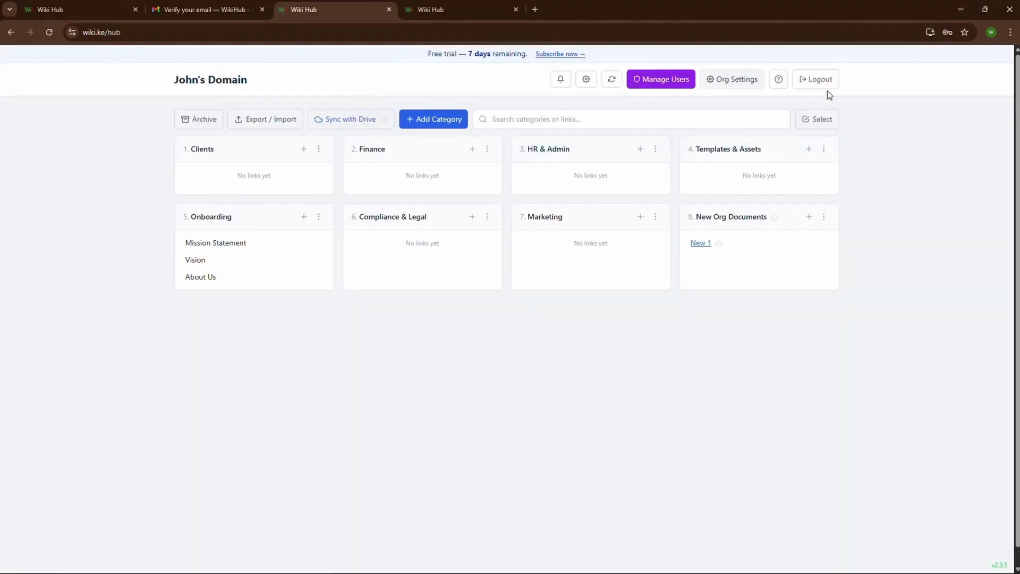
click(815, 82)
click(771, 68)
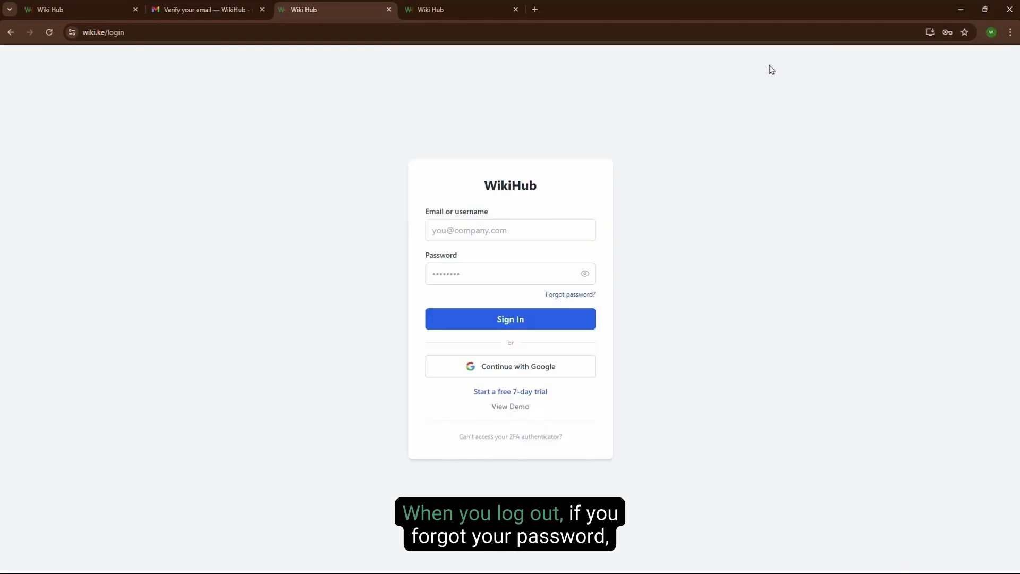
- Request a password reset link for the account's email address from the sign-in page, and leave the confirmation page
click(582, 294)
click(481, 315)
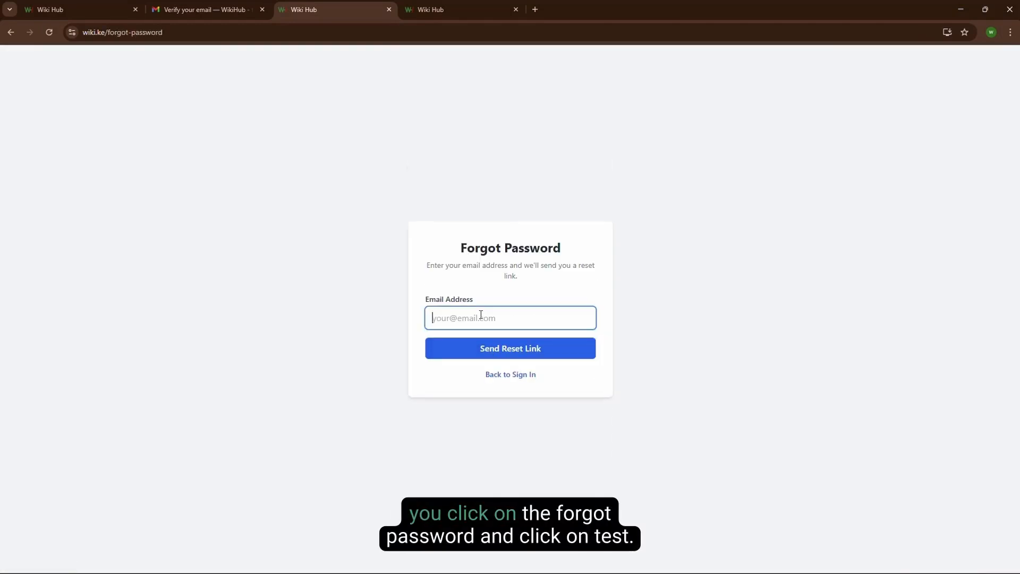
text(shau)
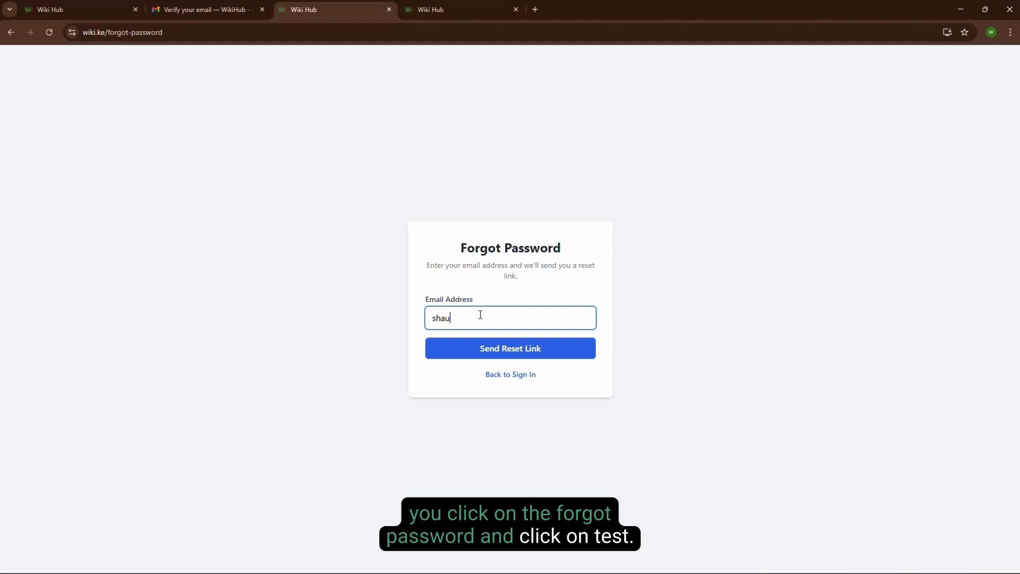
key(BackSpace)
key(BackSpace)
key(BackSpace)
key(BackSpace)
text(tests)
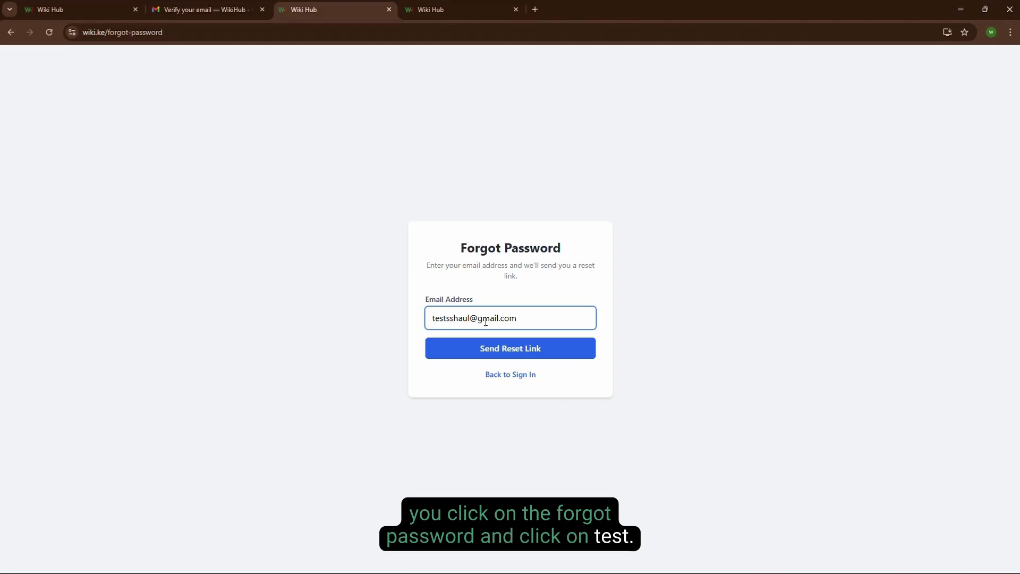
click(523, 348)
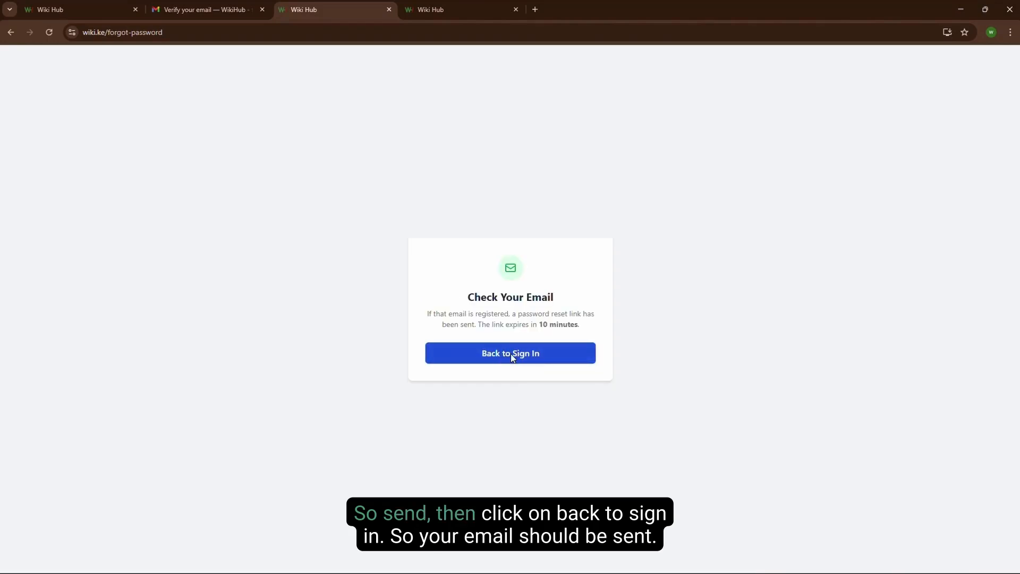
click(511, 354)
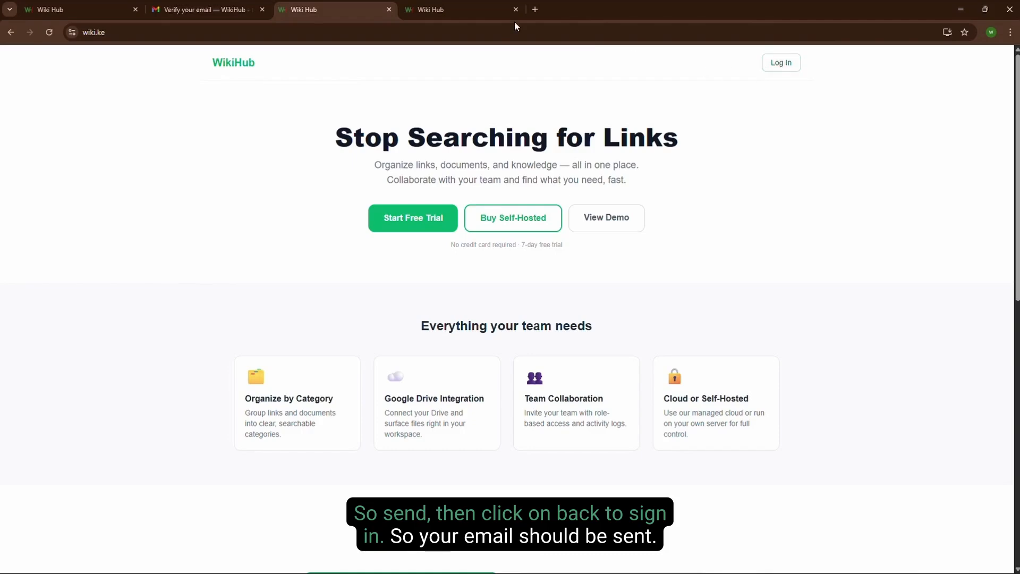
- Switch to the Gmail inbox, open the "Reset Your Password" message from WikiHub, and follow its reset link
click(234, 12)
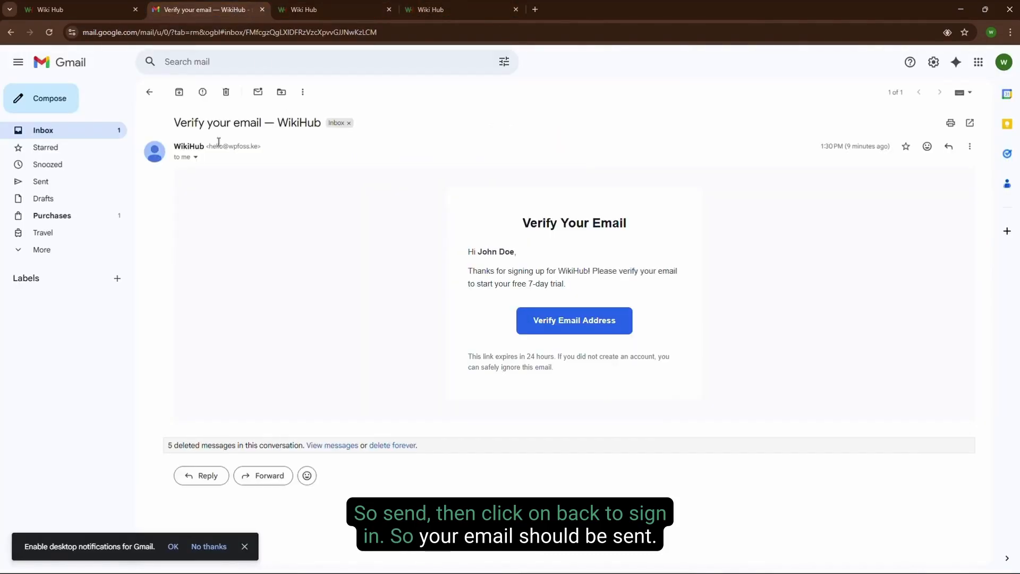
click(149, 92)
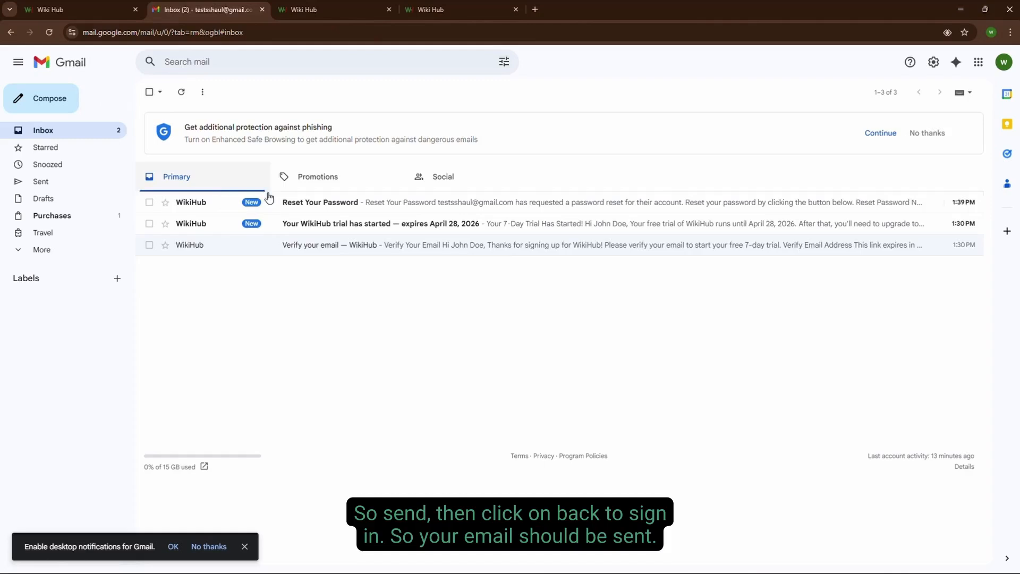
click(303, 205)
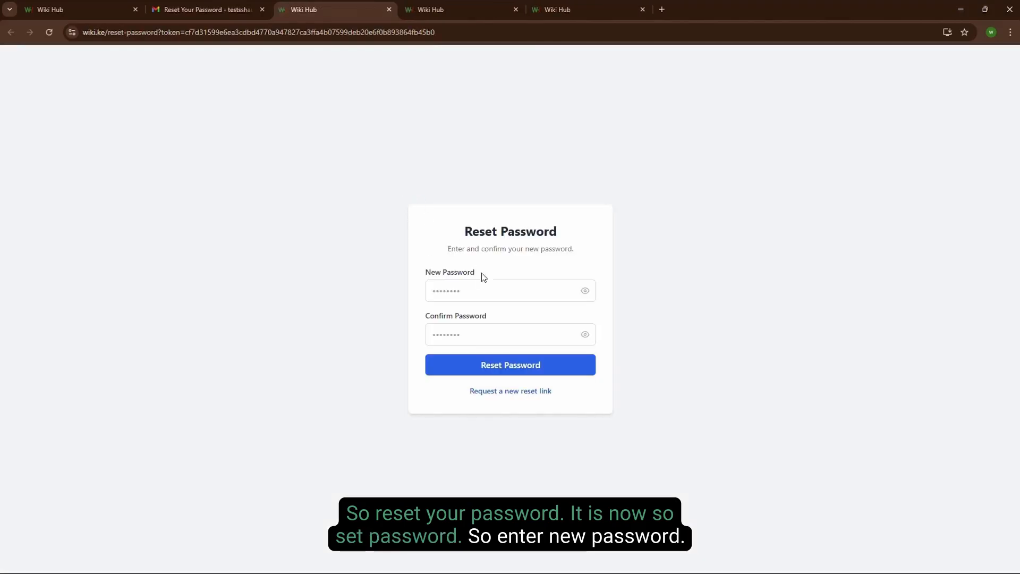
- Enter and confirm the new account password, and submit the password reset
click(482, 285)
text(••••)
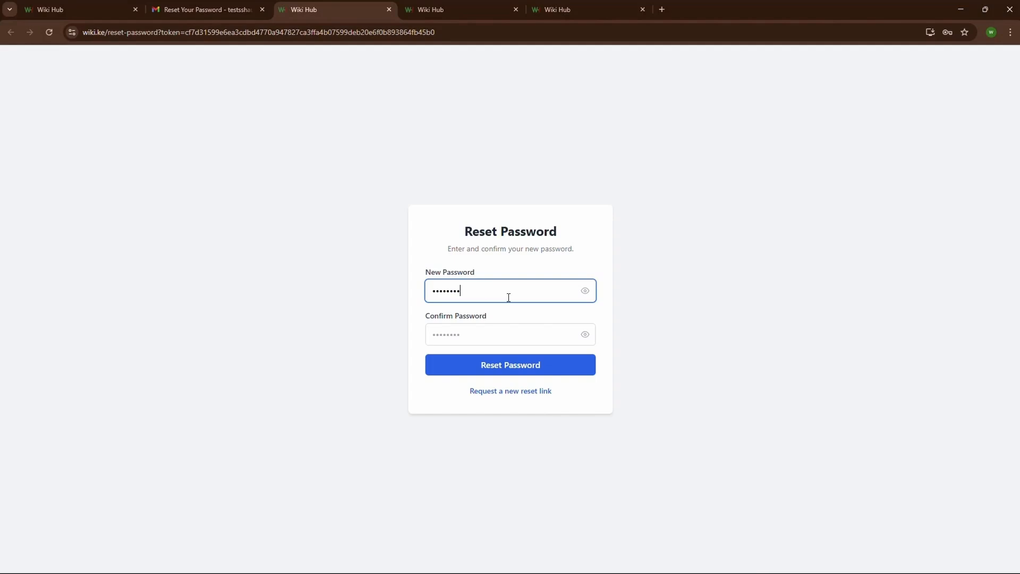
click(517, 338)
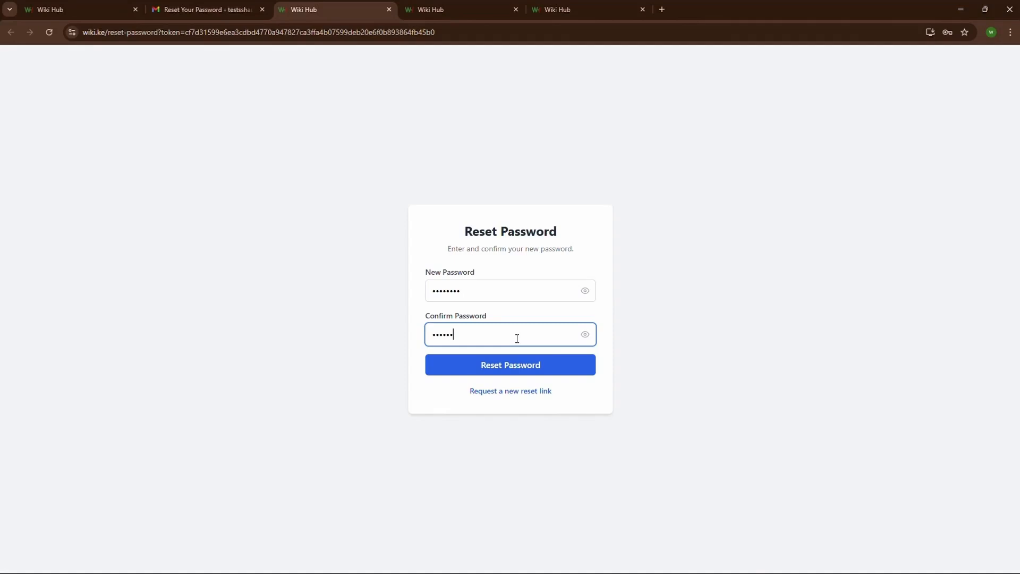
click(529, 365)
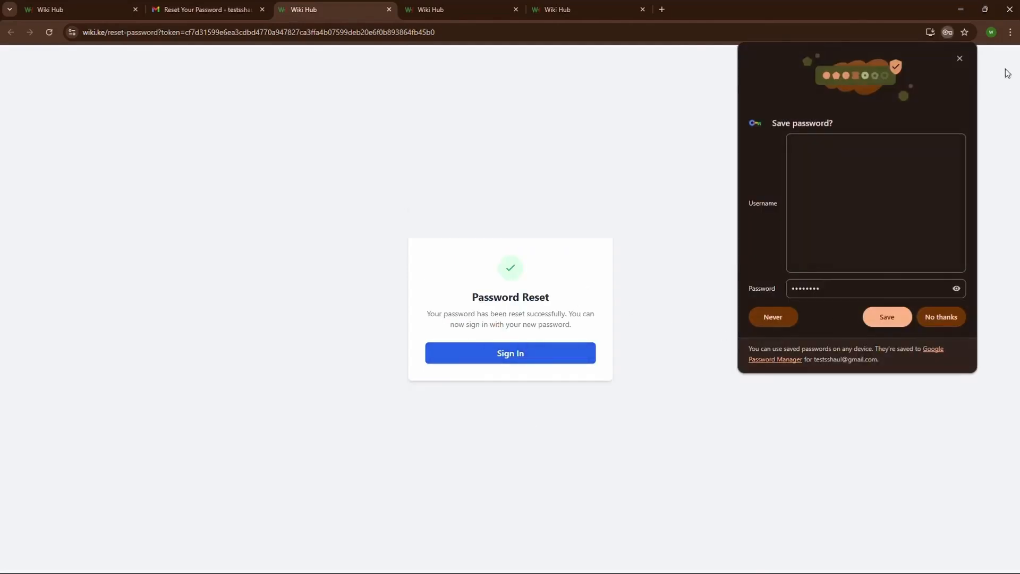
- Sign in to the workspace with the account's email address and the new password
click(578, 353)
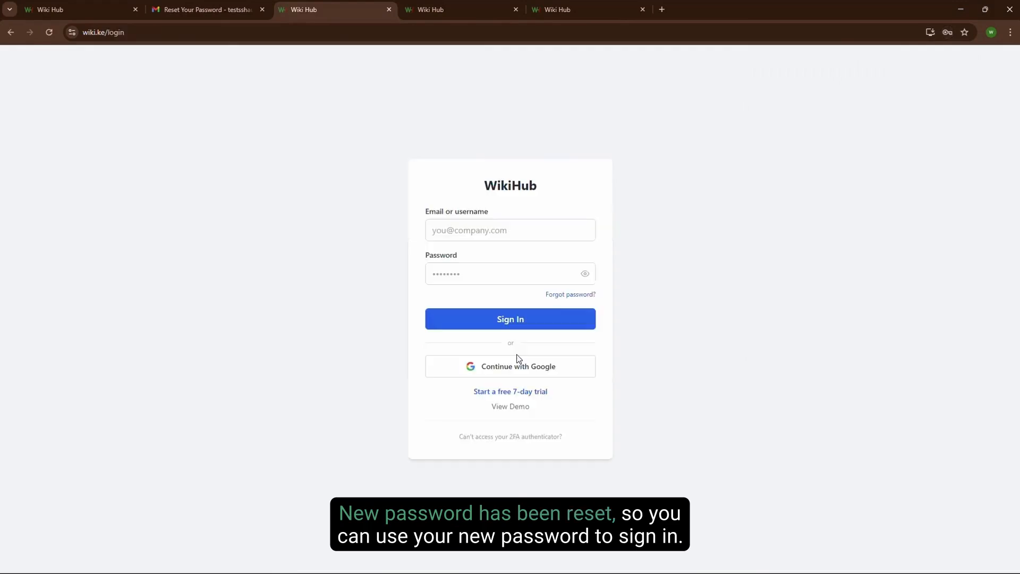
click(504, 230)
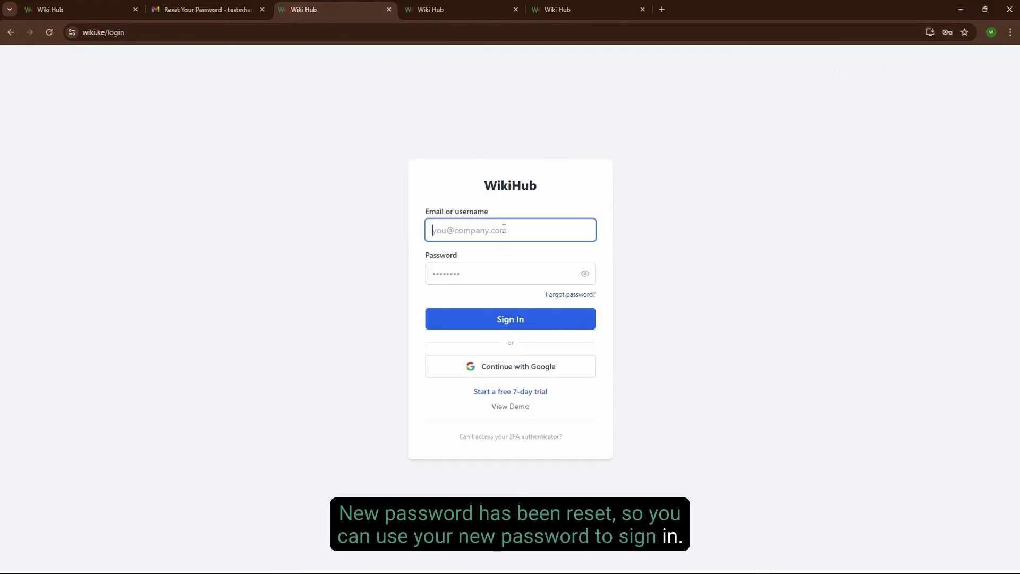
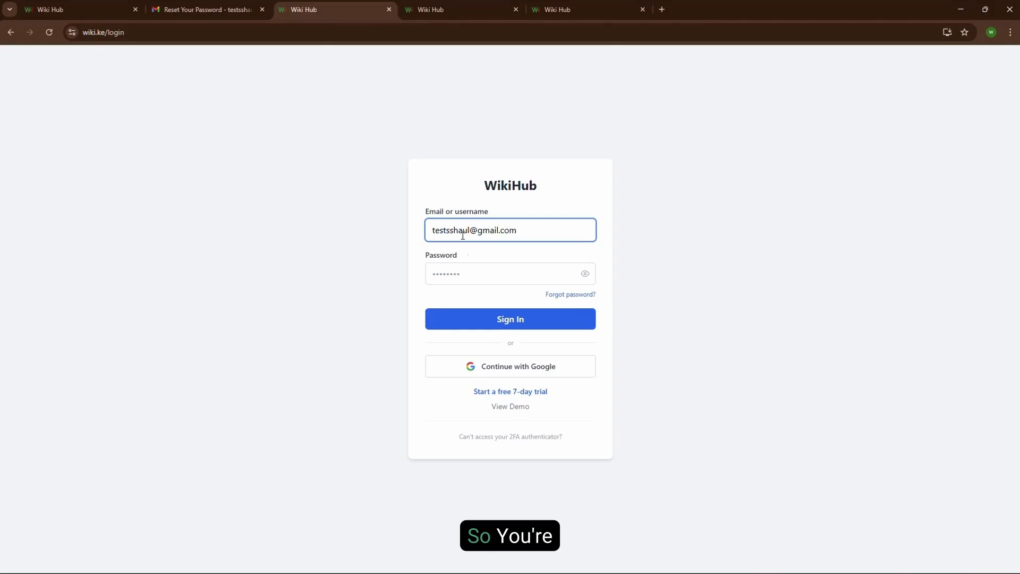
click(482, 284)
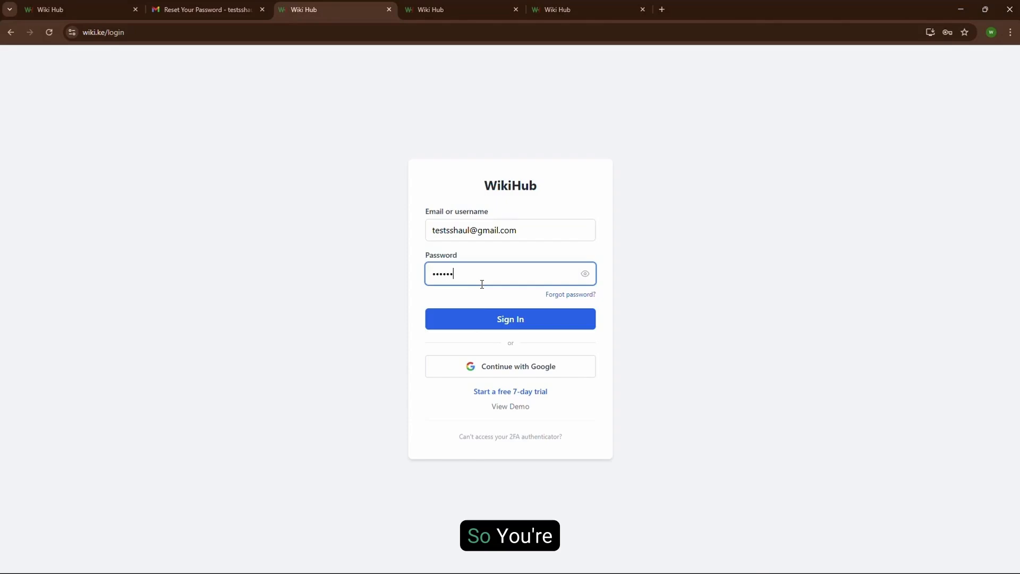
click(514, 319)
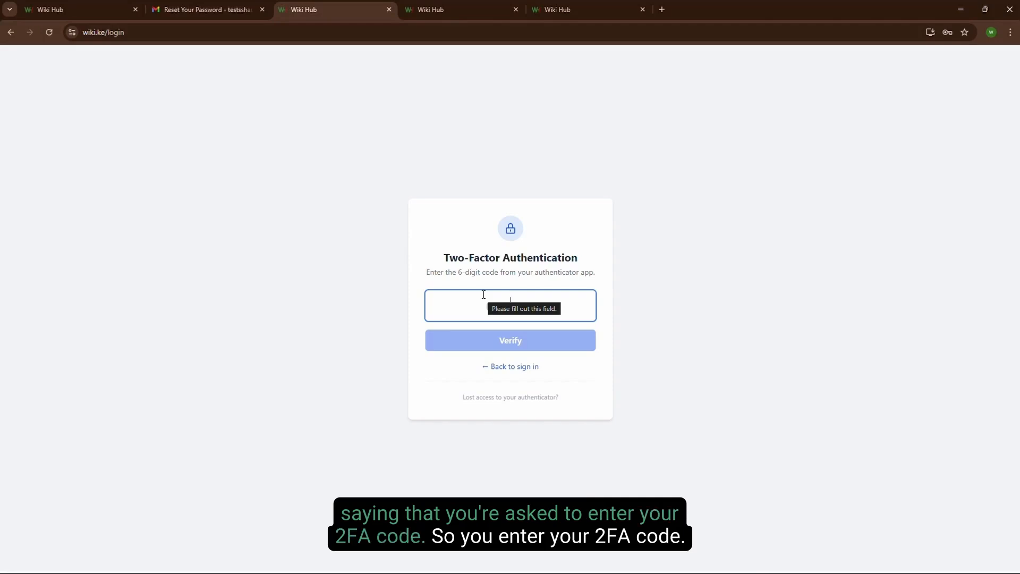
- Enter the six-digit authenticator code and verify it to complete the two-factor sign-in
click(448, 21)
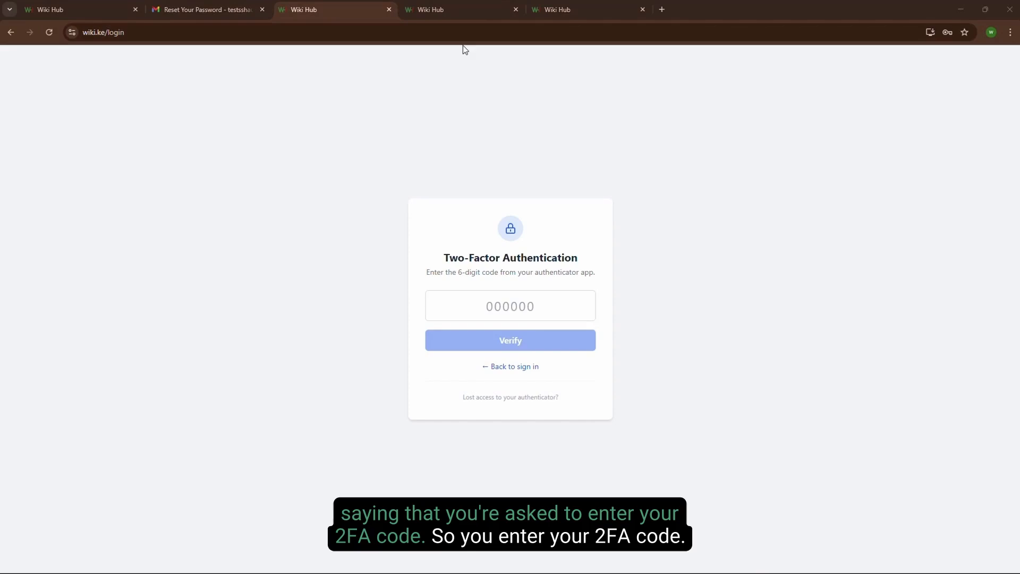
click(511, 307)
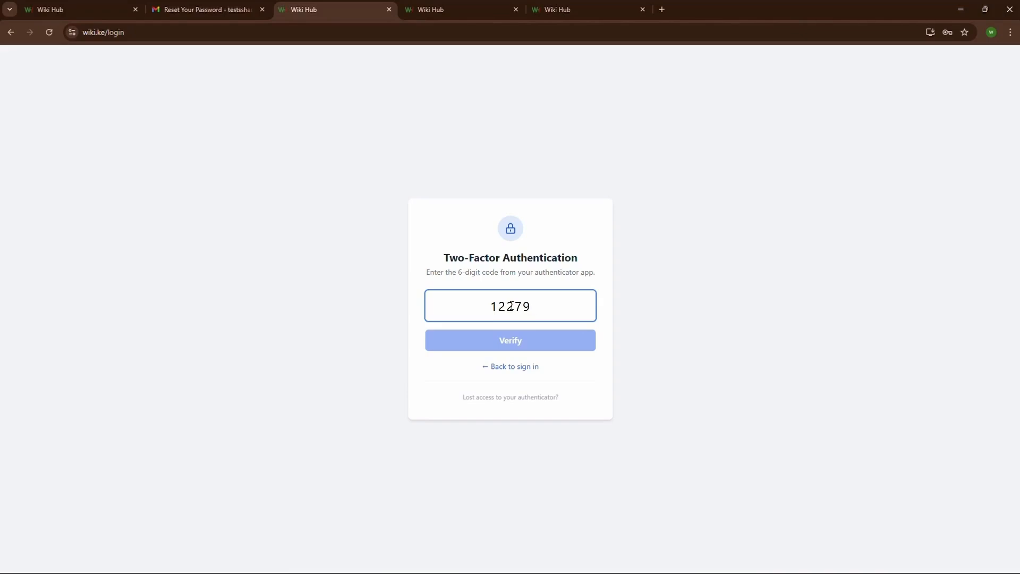
key(Return)
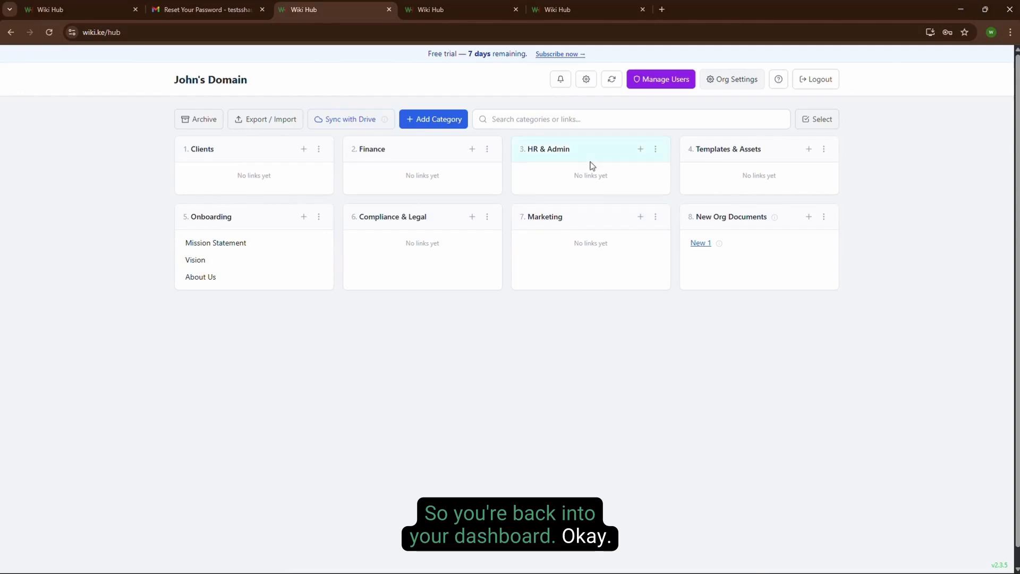
- In the organization settings, change the last word of the organization name to "Universe" and save the changes
click(753, 93)
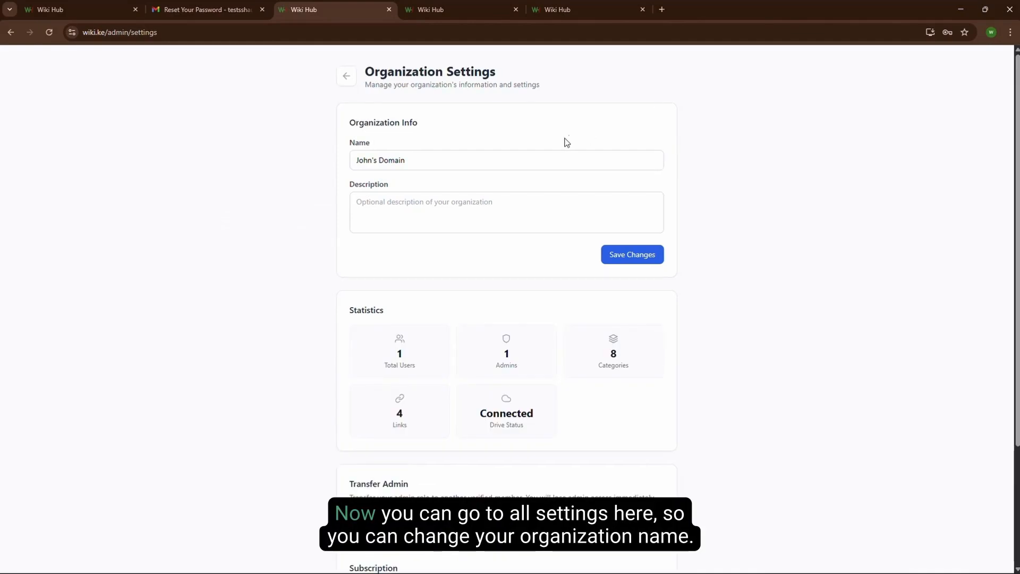
double_click(381, 159)
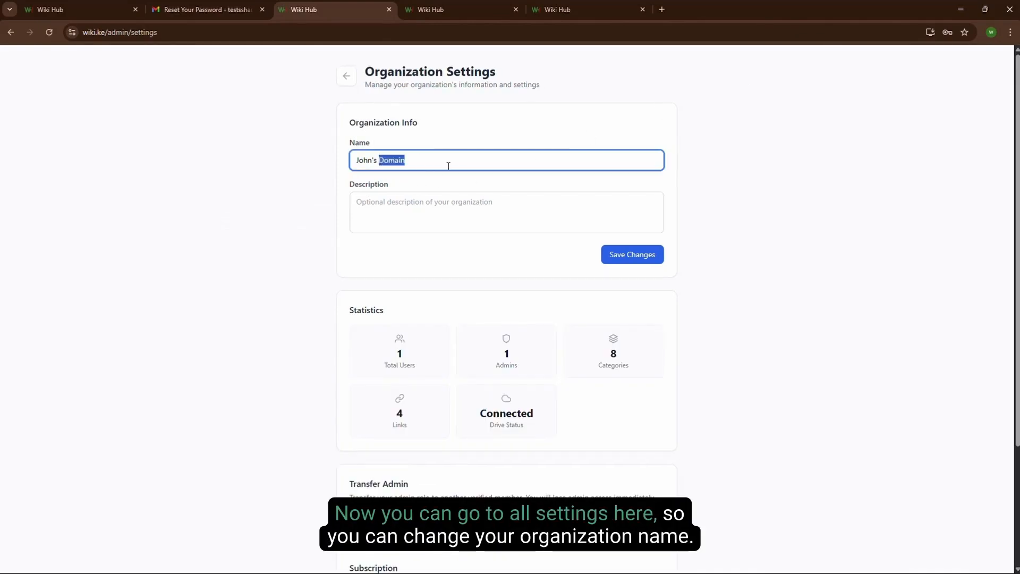
text(Universe)
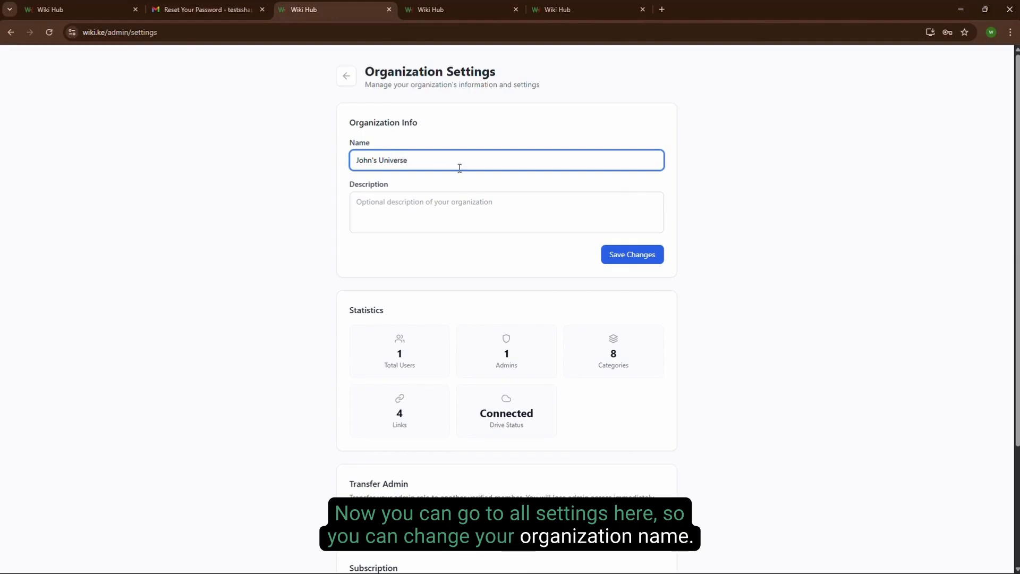
click(646, 261)
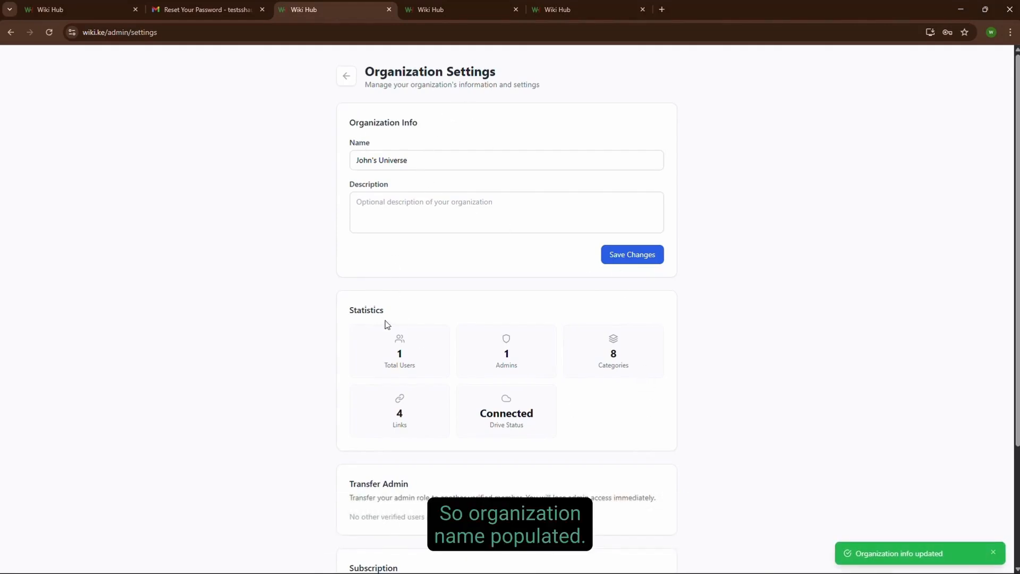
- Check the organization's categories for duplicate links, close the result, and return to the hub
scroll(387, 322, down, 3)
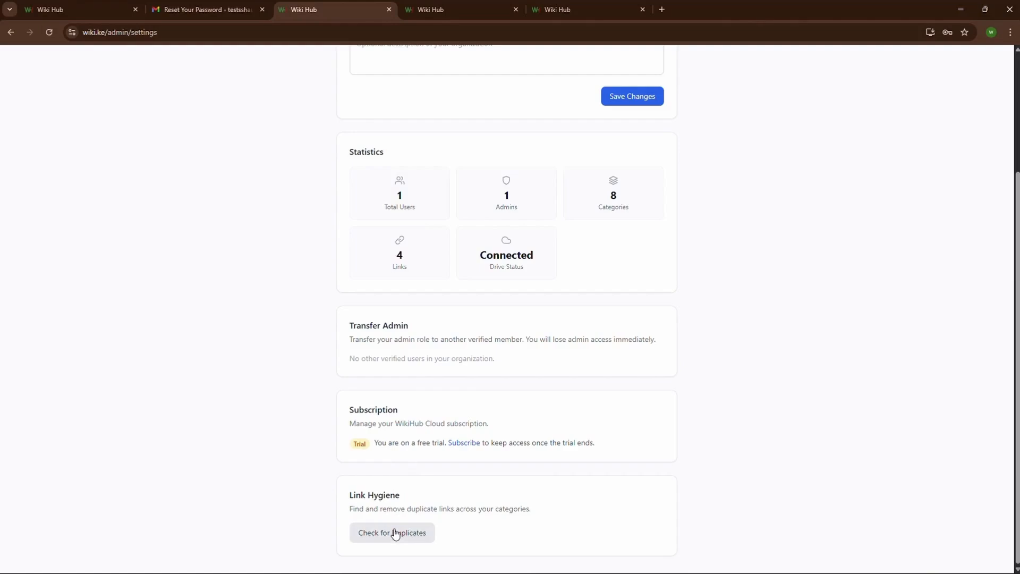
click(393, 532)
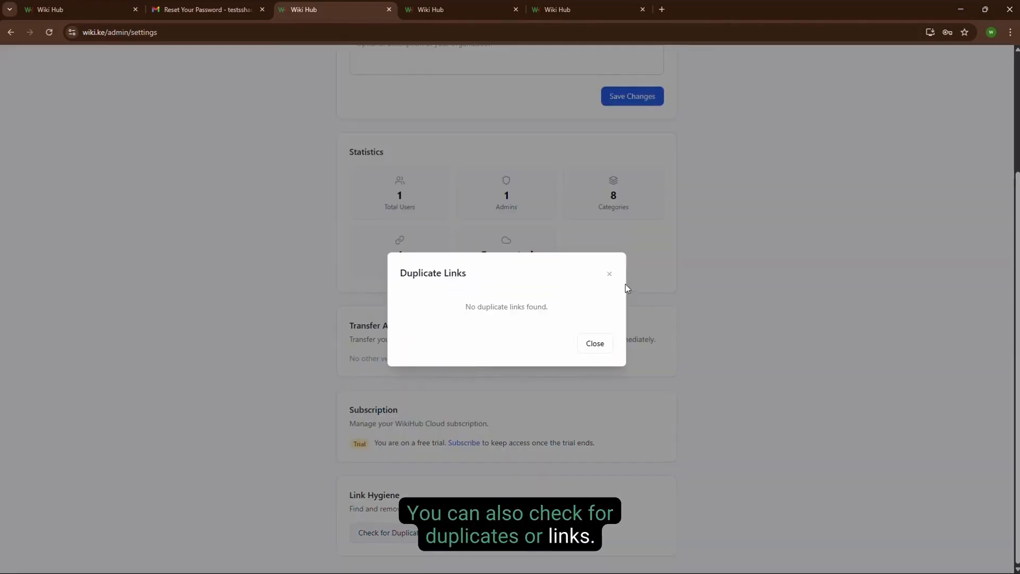
click(609, 274)
scroll(587, 280, up, 3)
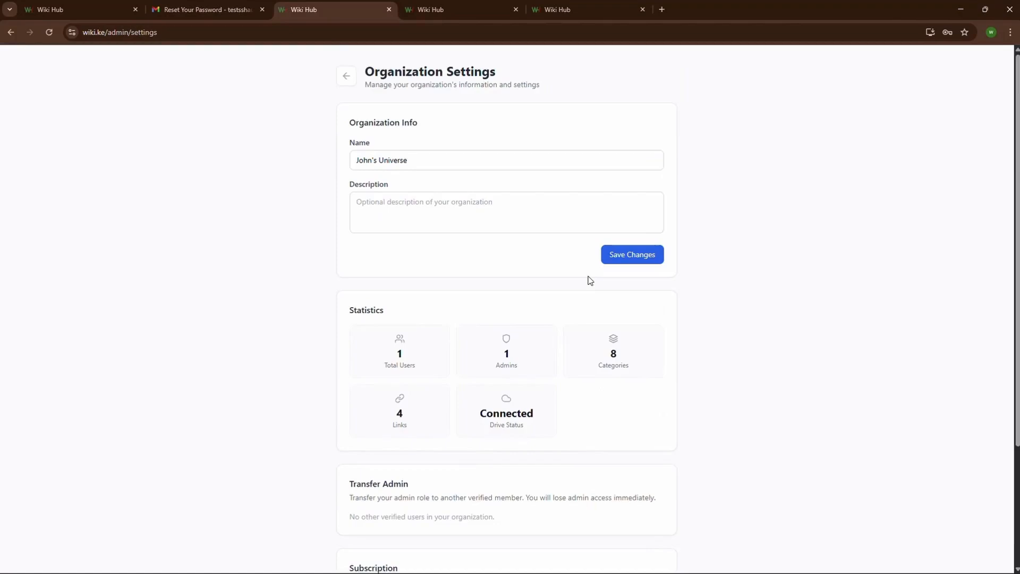
click(347, 77)
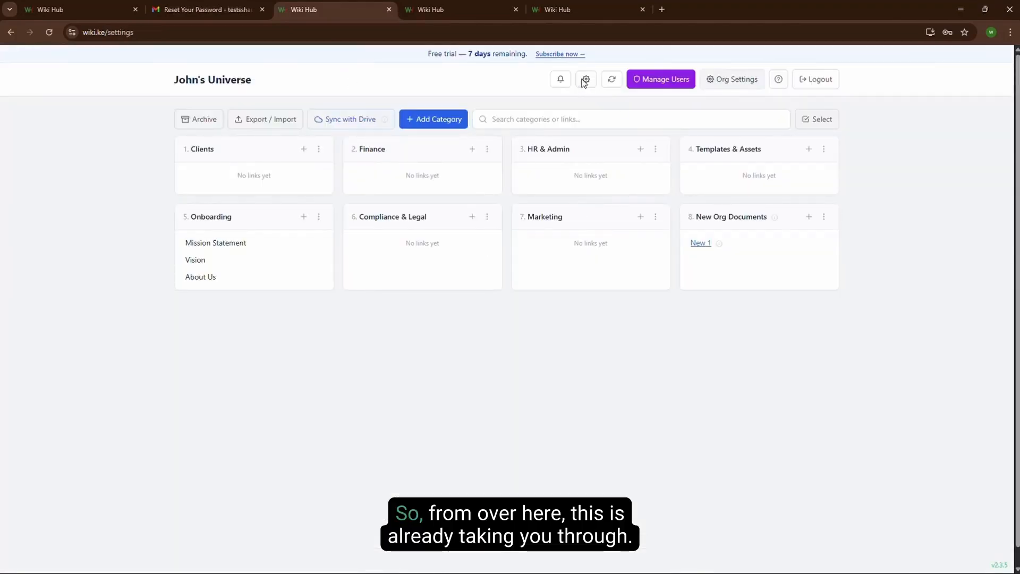
- Review the account settings page, return to the hub, and check the notifications
scroll(484, 234, down, 3)
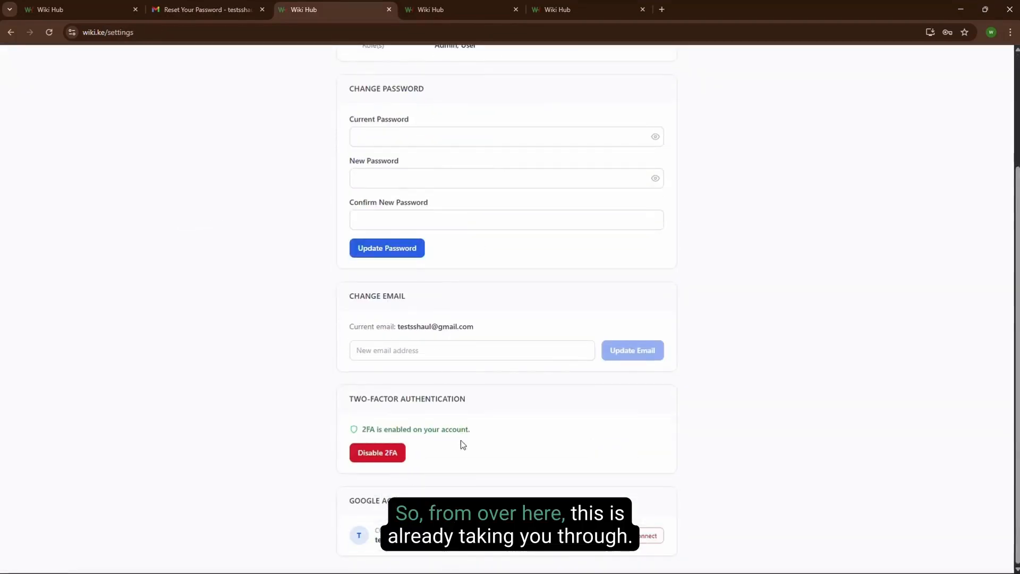
scroll(461, 435, up, 3)
click(338, 66)
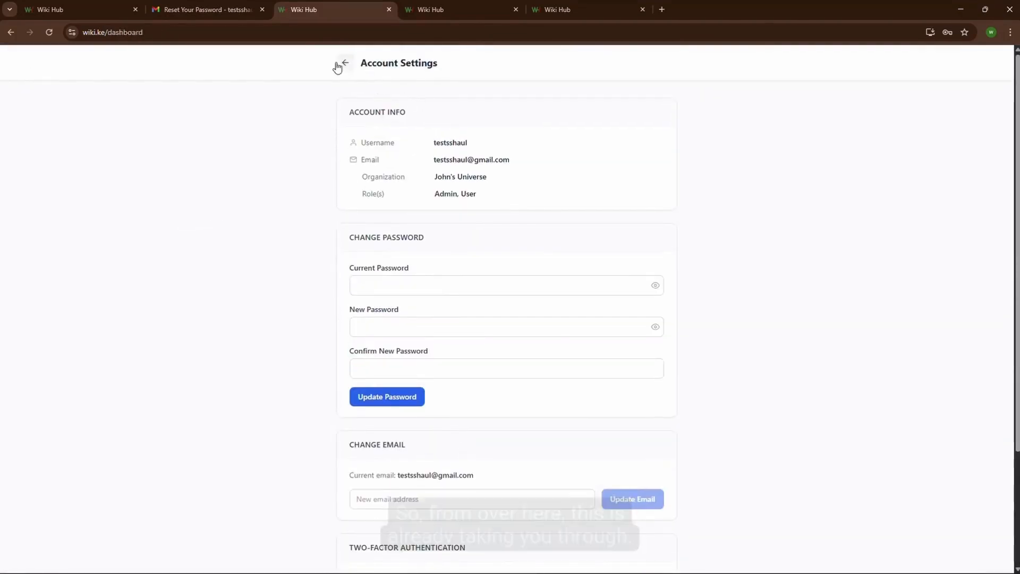
click(562, 80)
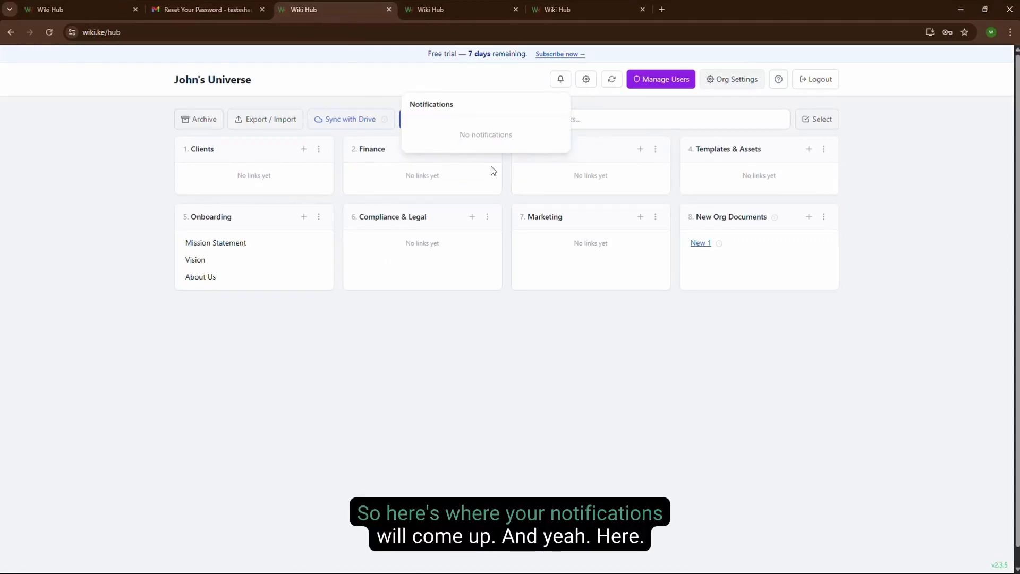
click(429, 78)
- Look through the account settings again, return to the hub, and briefly open and dismiss its overlay
click(586, 80)
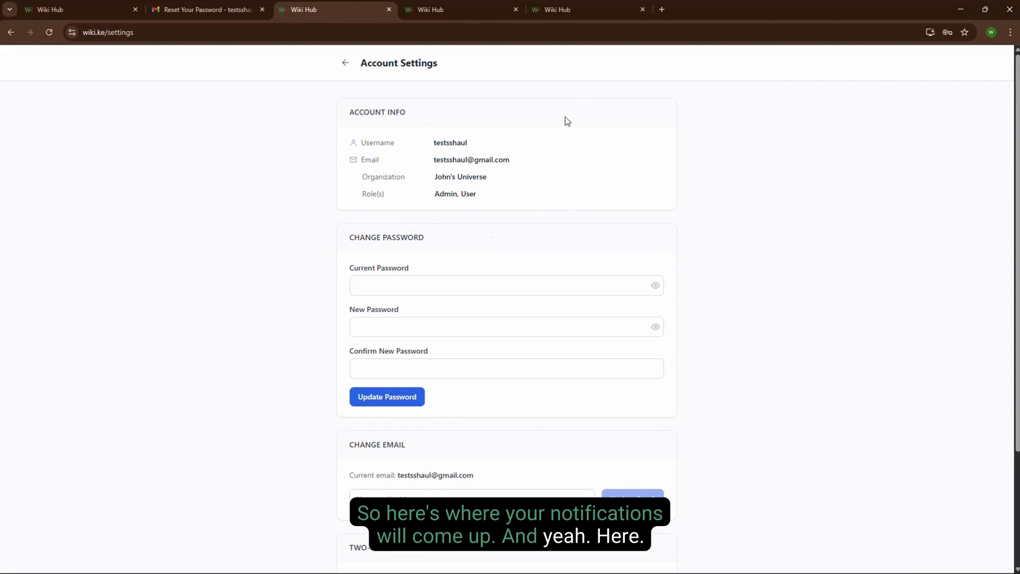
scroll(414, 370, down, 3)
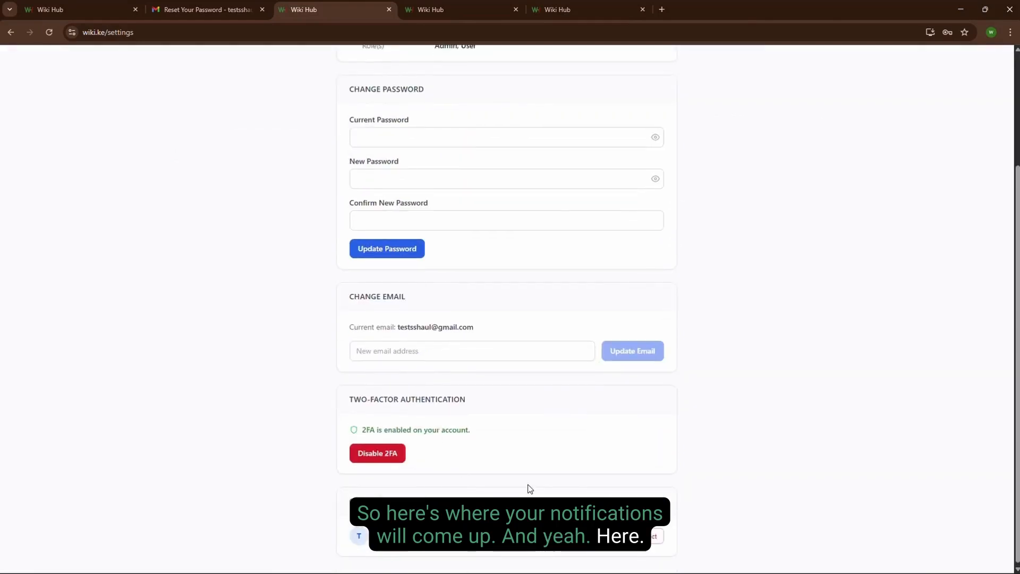
scroll(528, 485, up, 3)
click(343, 64)
click(611, 79)
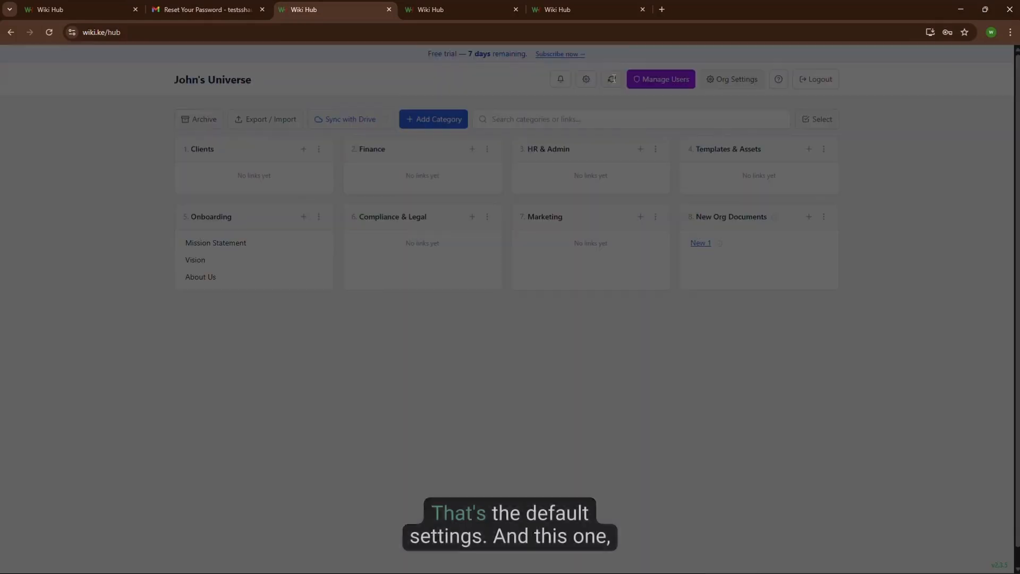
click(561, 99)
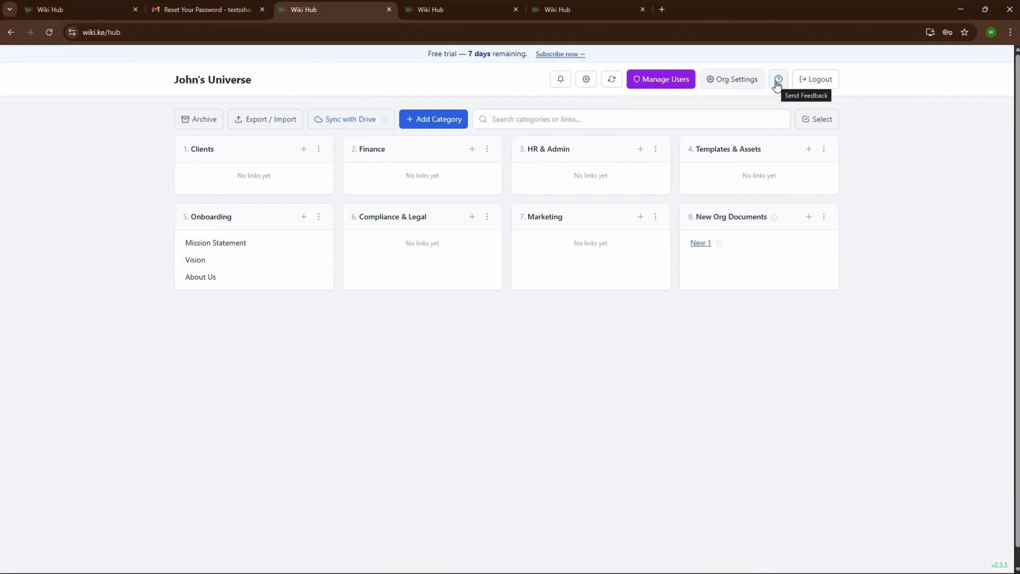
- Export the hub's categories and links by mirroring them to the connected Google Drive account
click(274, 120)
click(271, 141)
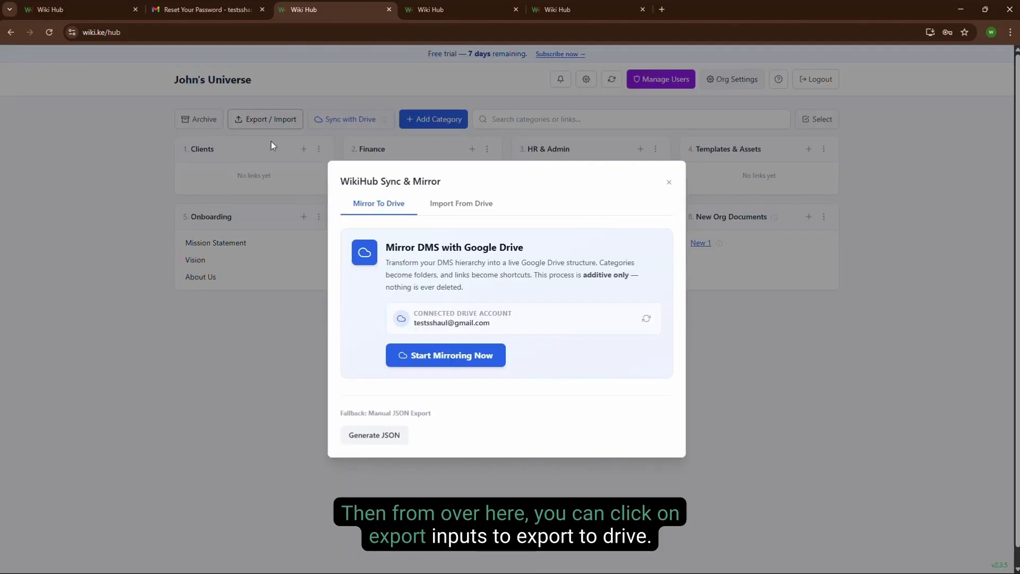
click(433, 355)
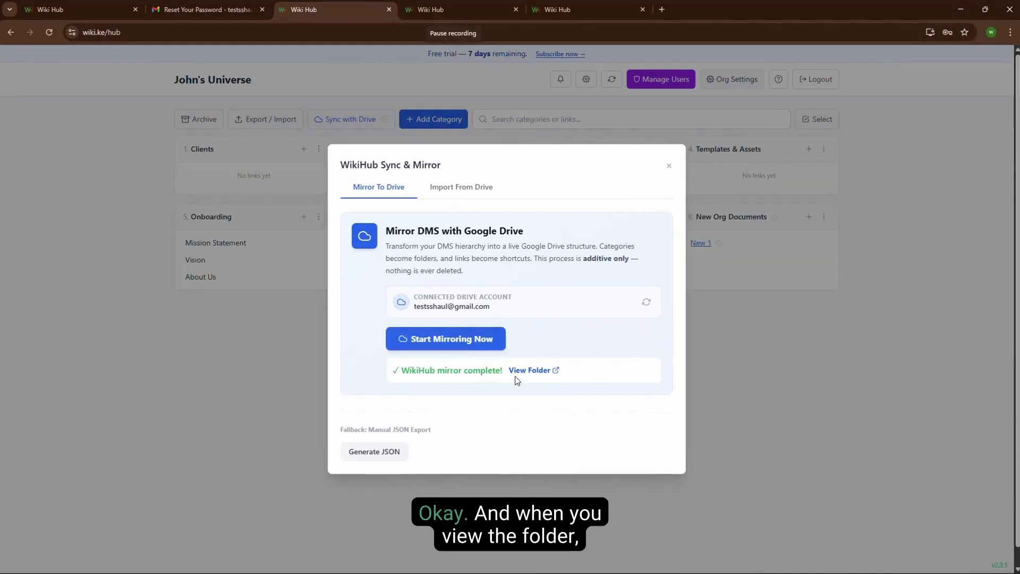
- View the mirrored folder in Google Drive, inspect New 1.txt inside New Org Documents, and return to the main WikiHub folder
click(517, 373)
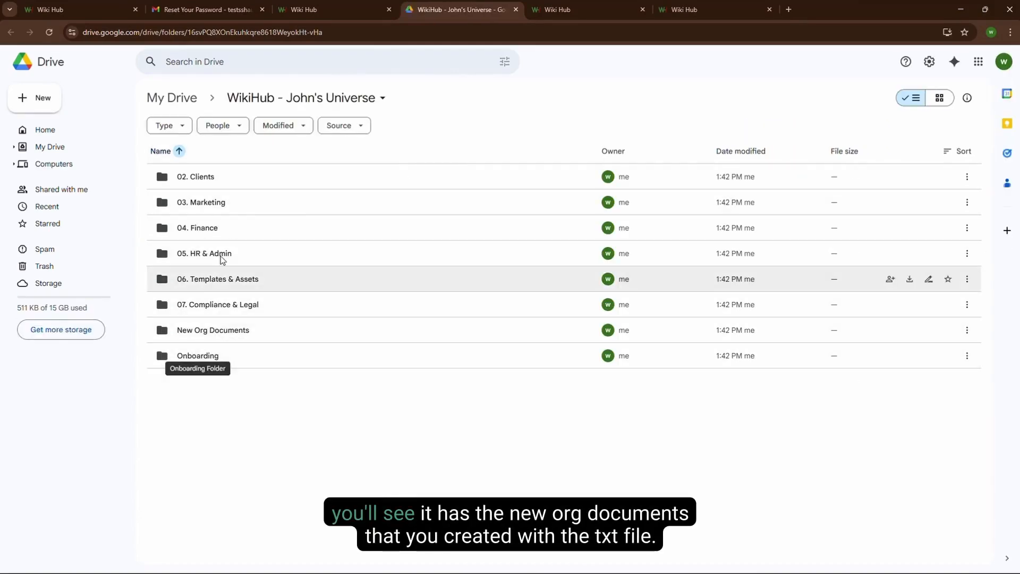
click(213, 332)
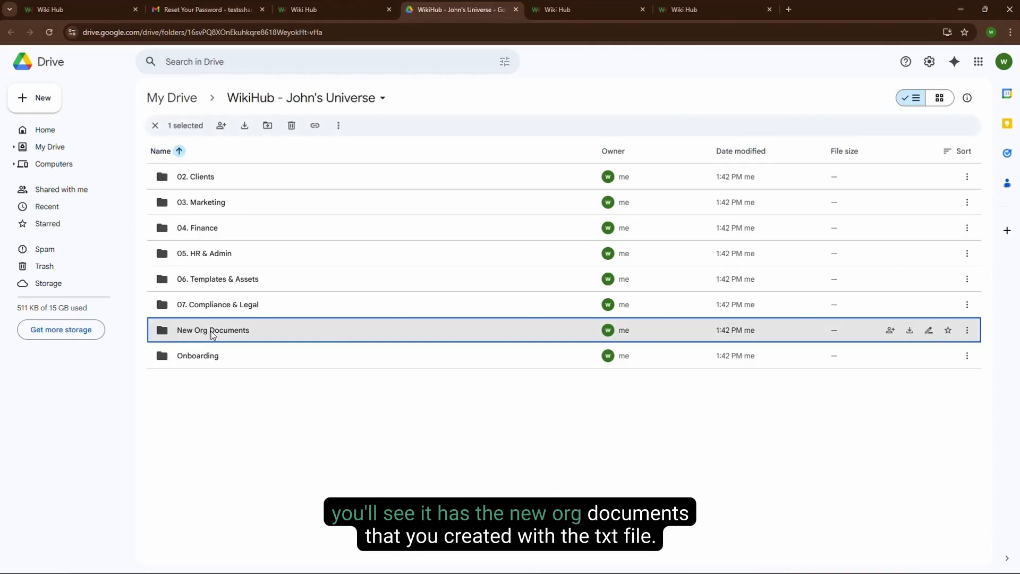
double_click(212, 332)
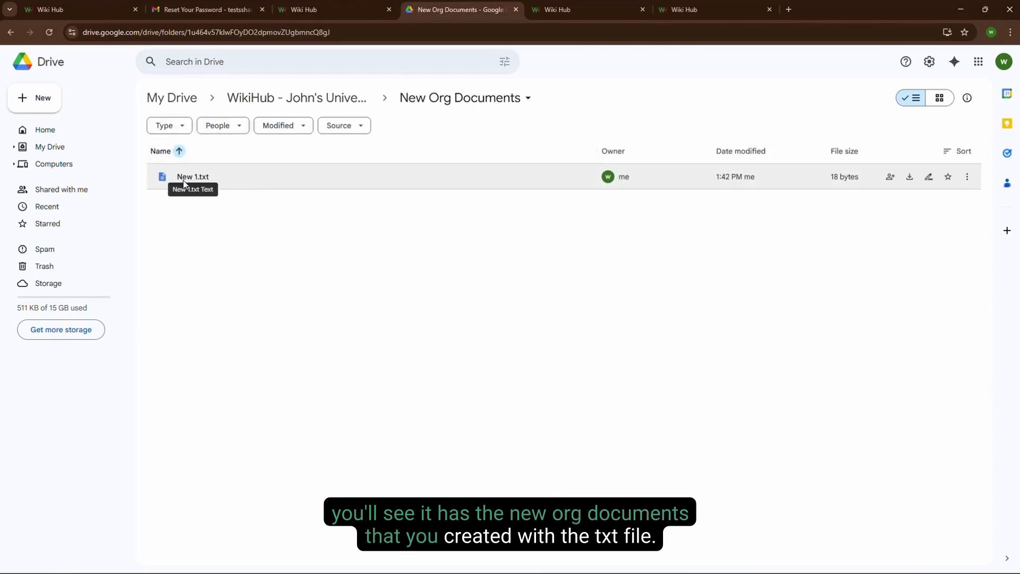
click(199, 179)
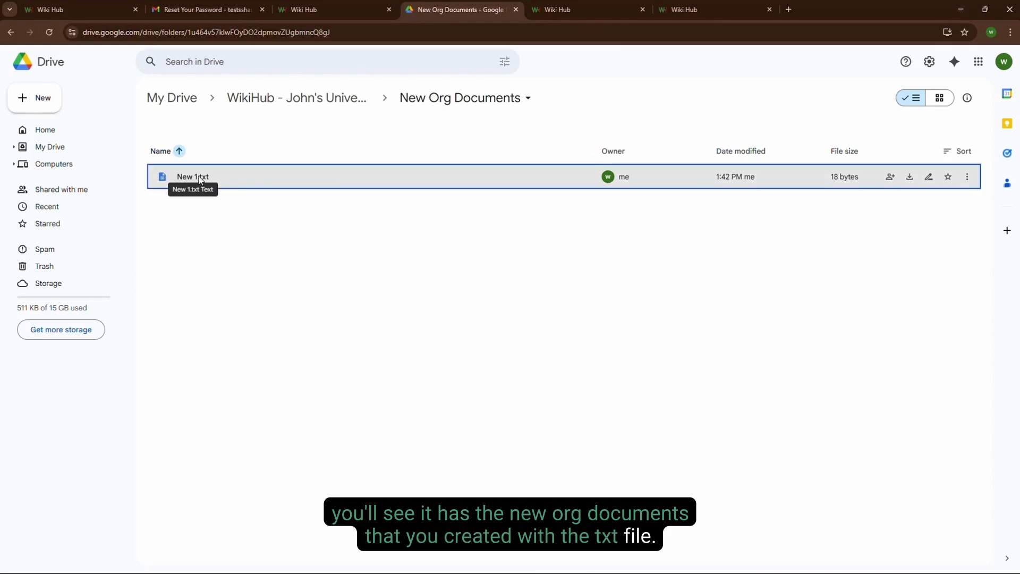
double_click(200, 179)
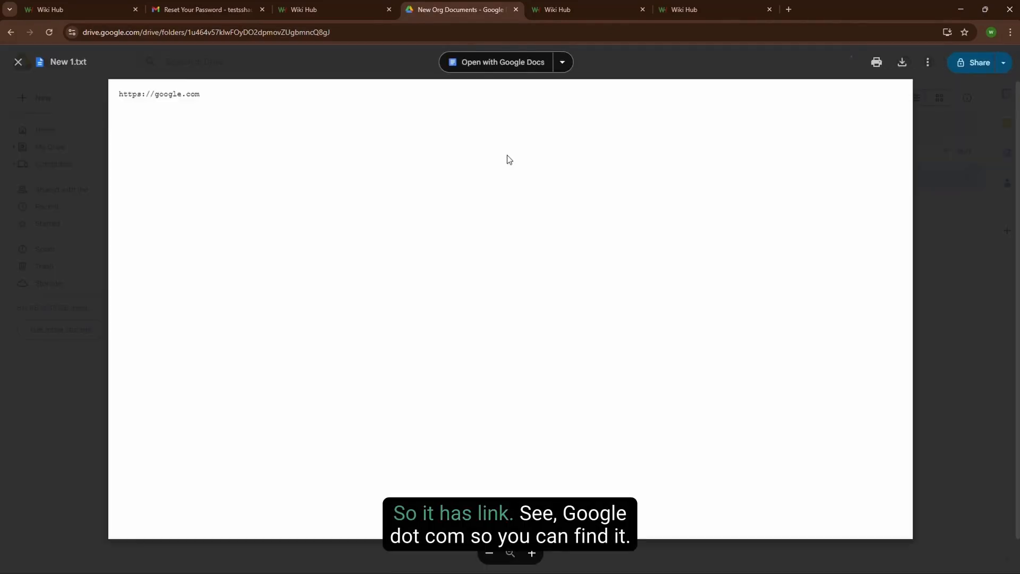
drag(201, 95, 121, 94)
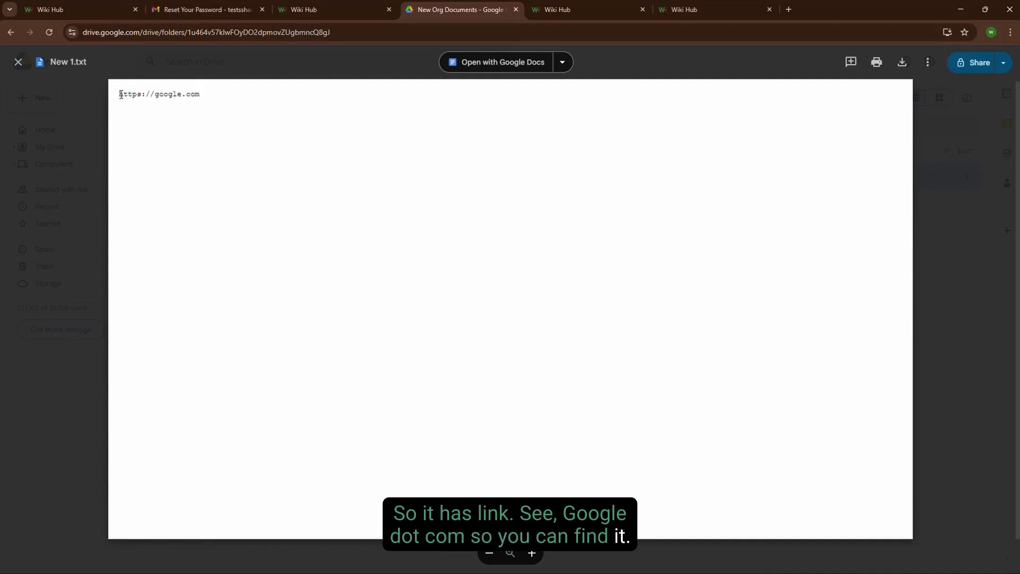
click(18, 62)
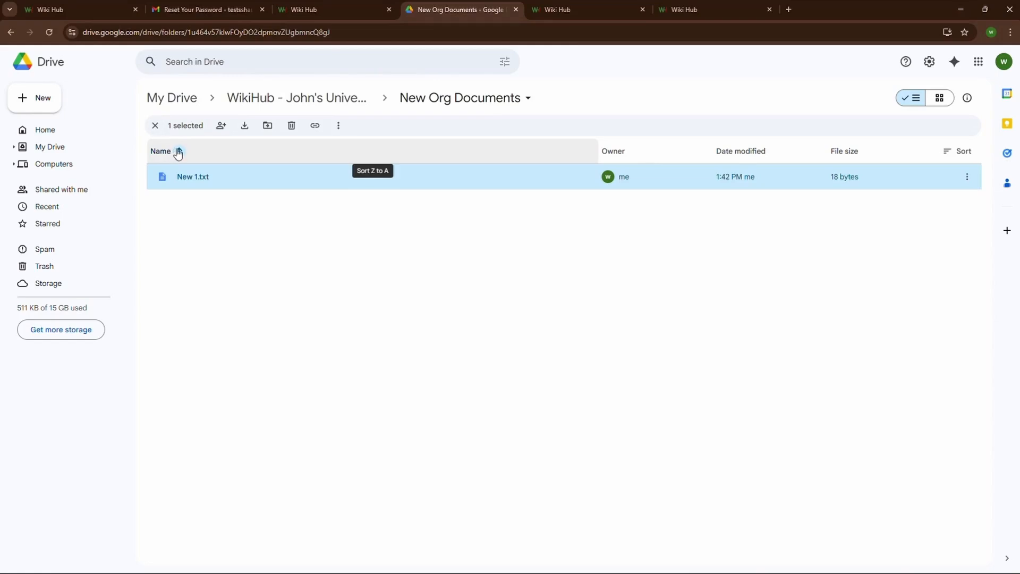
click(327, 97)
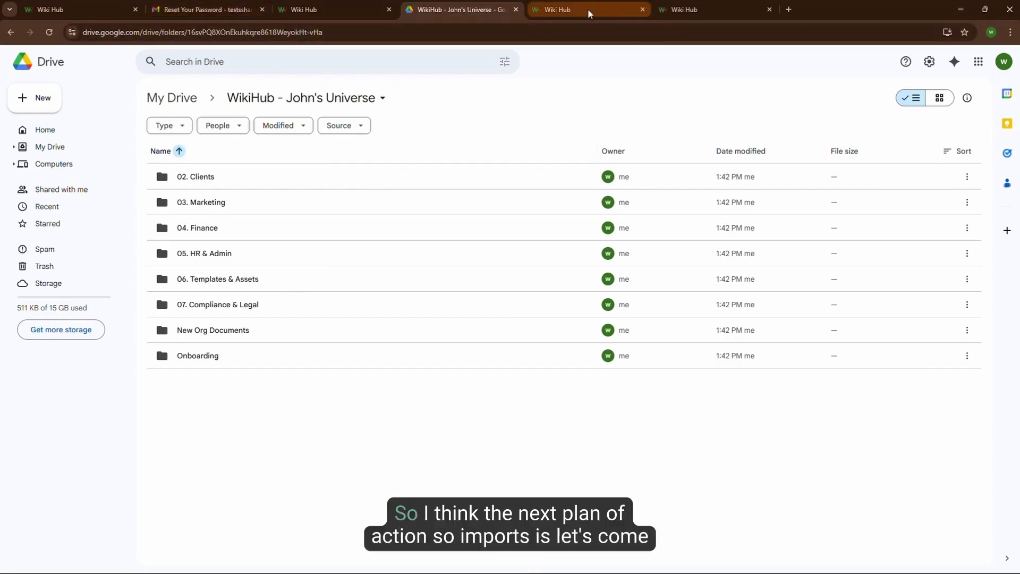
- Return to the hub and switch its Drive sync dialog to importing from Drive
click(313, 9)
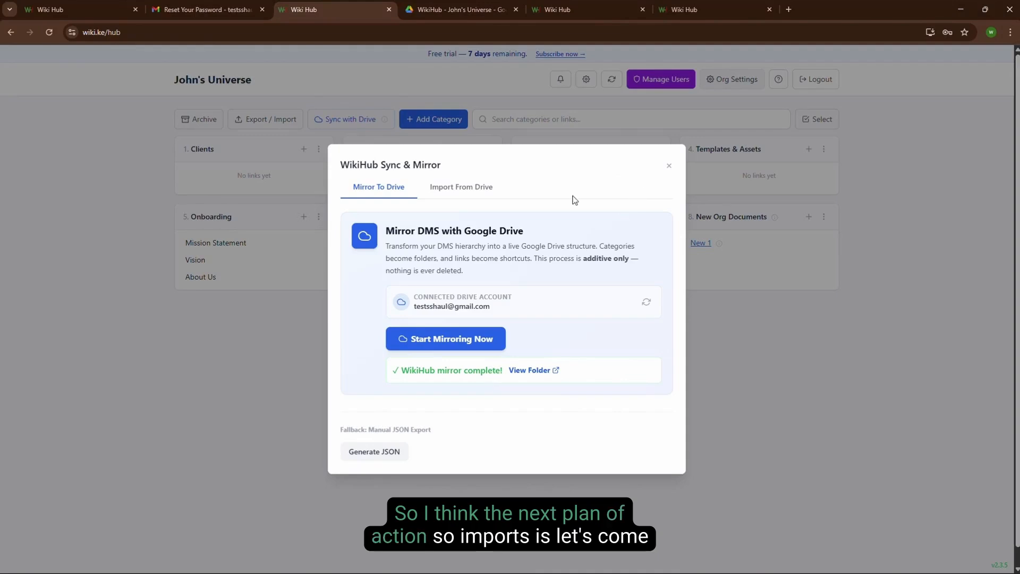
click(446, 189)
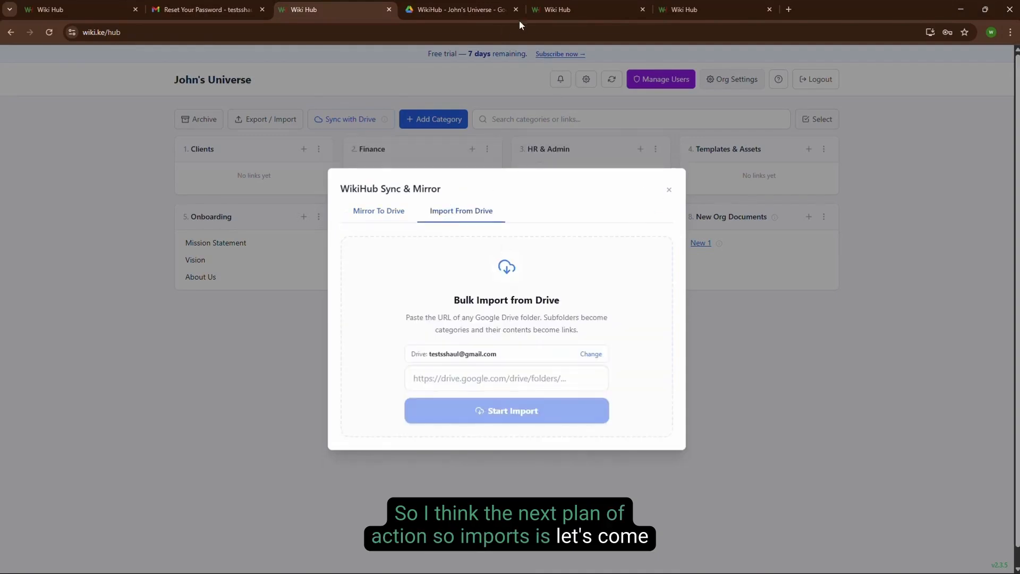
click(632, 11)
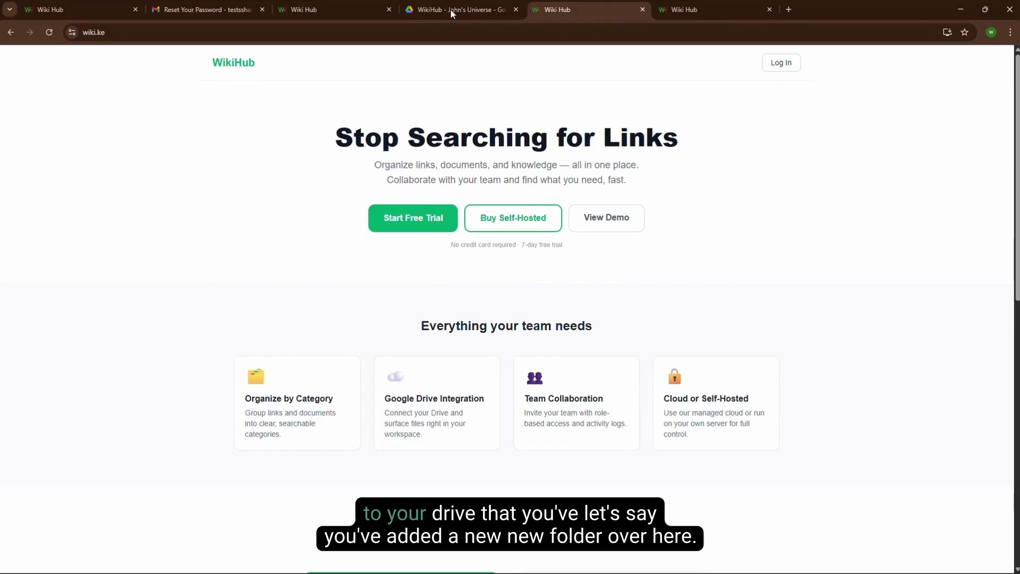
- In Google Drive, create a folder named Operations inside the main WikiHub folder
click(451, 9)
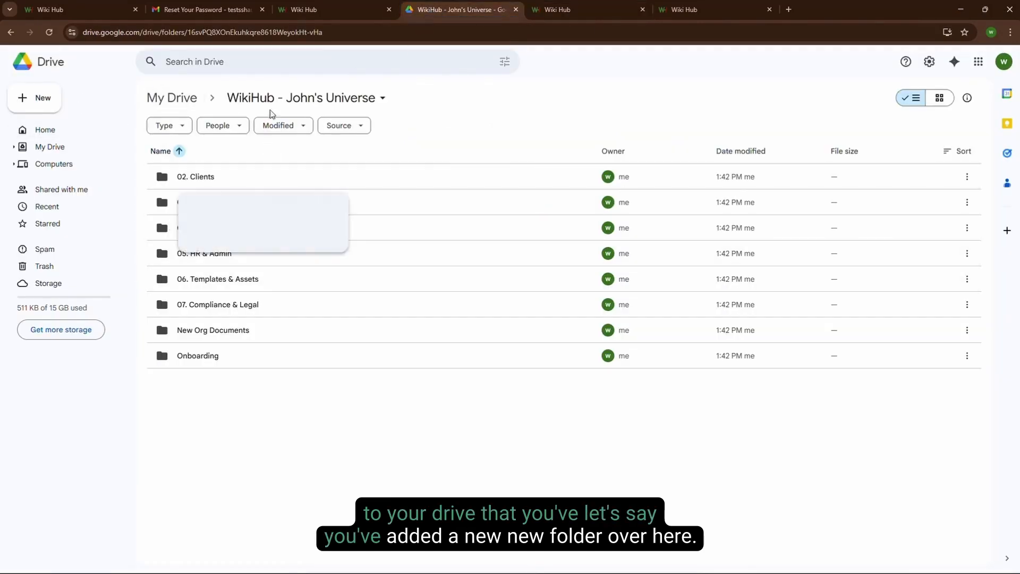
click(43, 99)
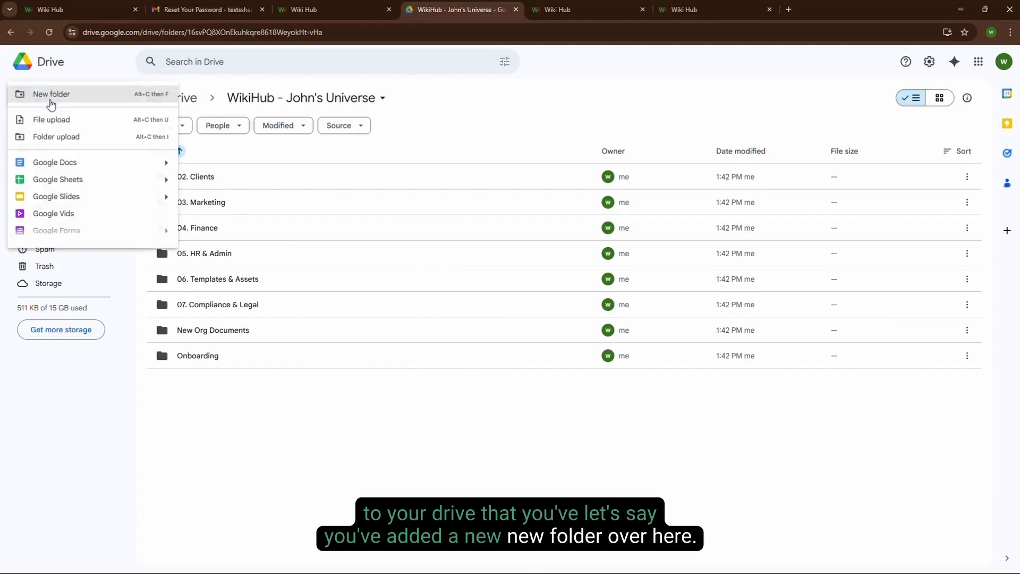
click(77, 96)
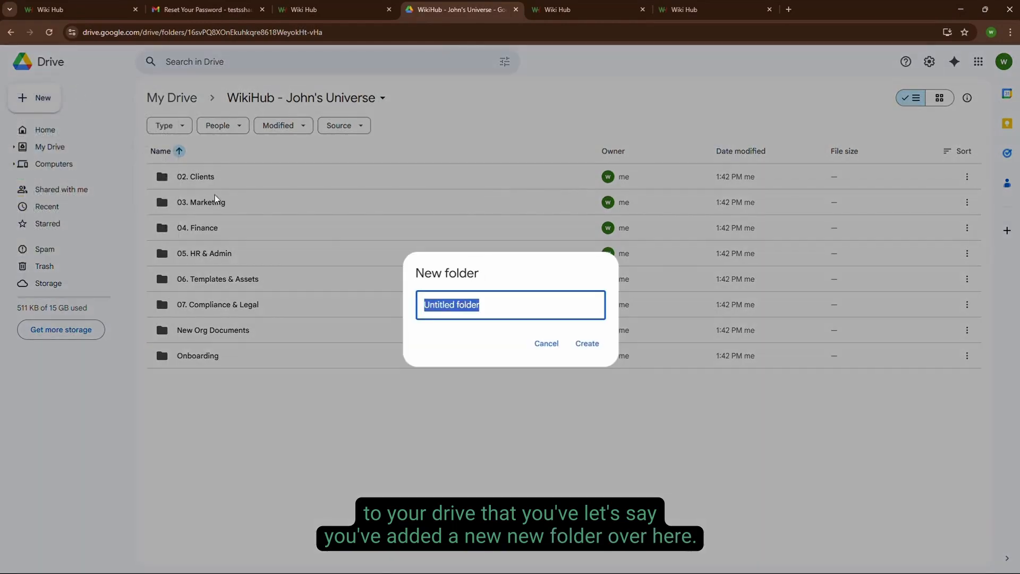
text(Co)
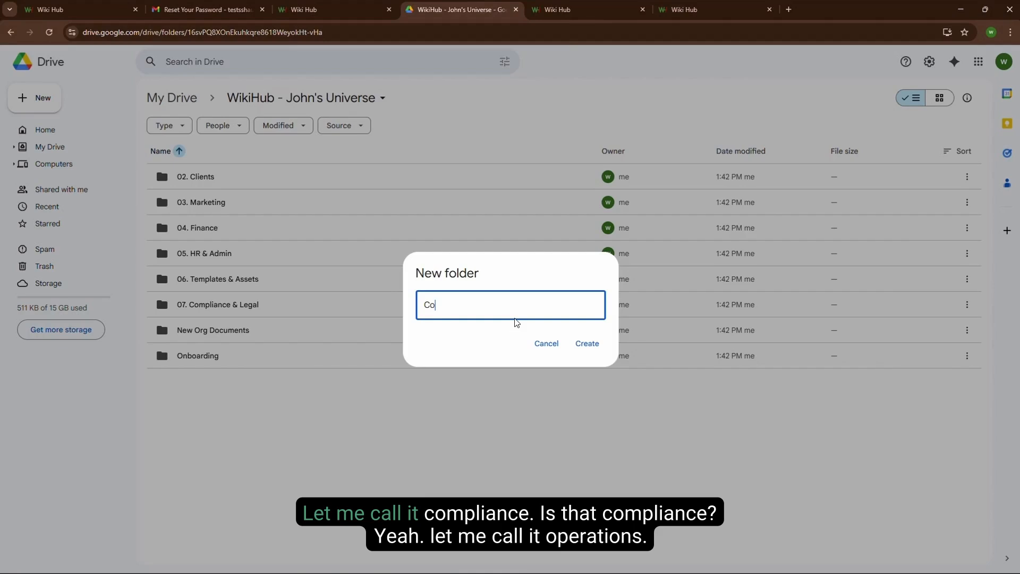
text(mp)
key(BackSpace)
key(BackSpace)
key(BackSpace)
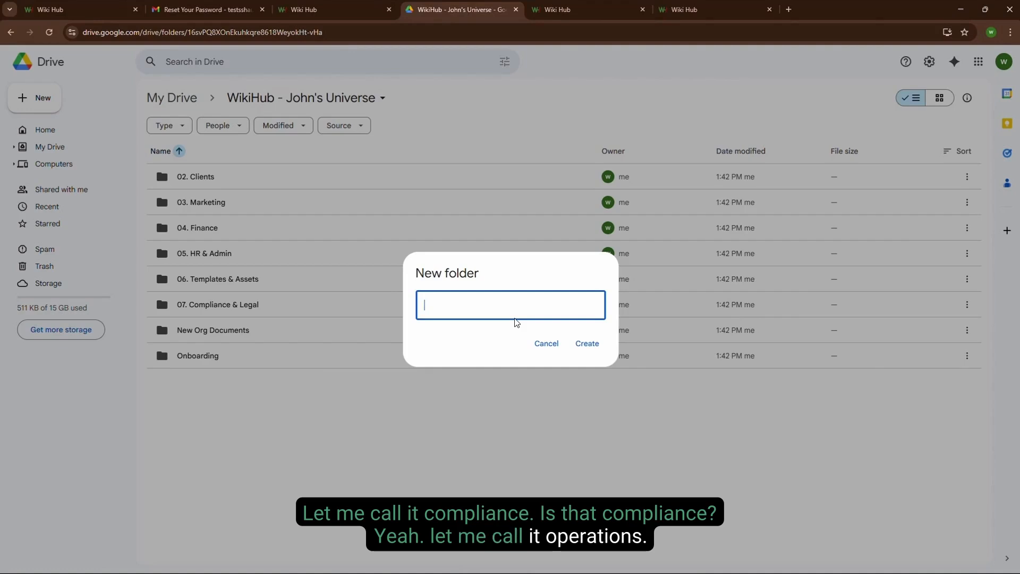
text(Operations)
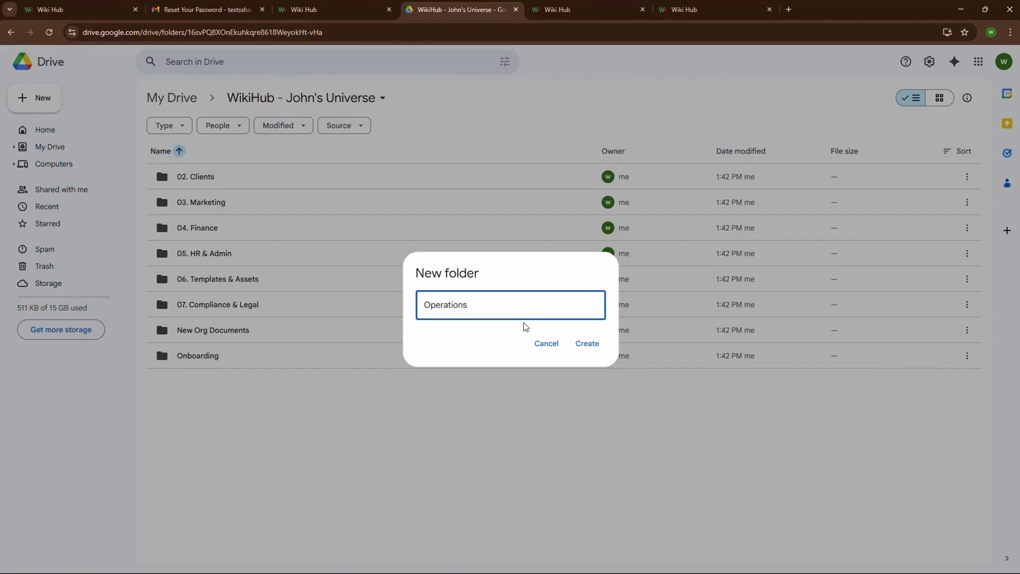
click(589, 343)
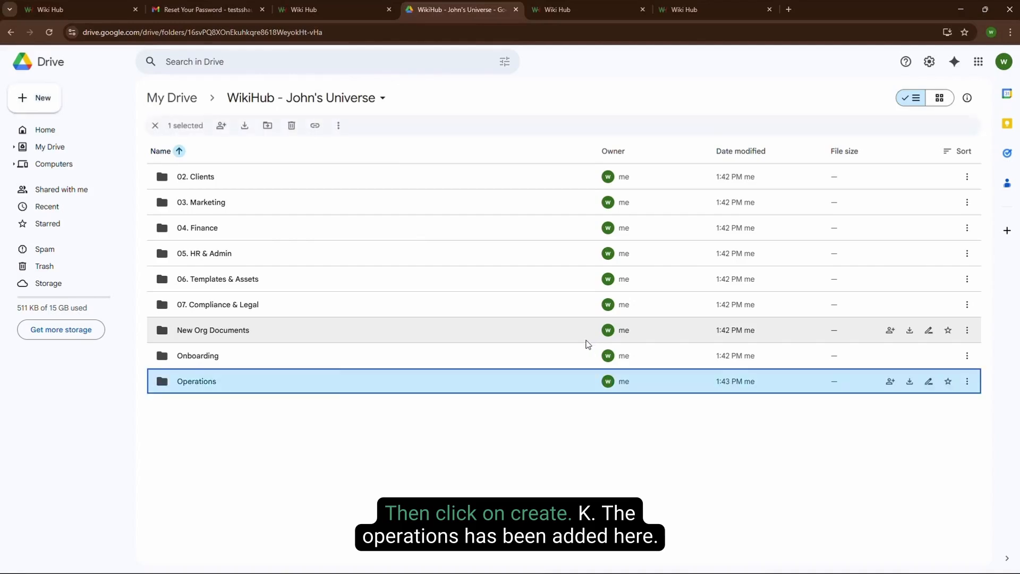
- Copy the main WikiHub Drive folder's URL, bulk import that folder into the hub, and close the dialog
click(335, 32)
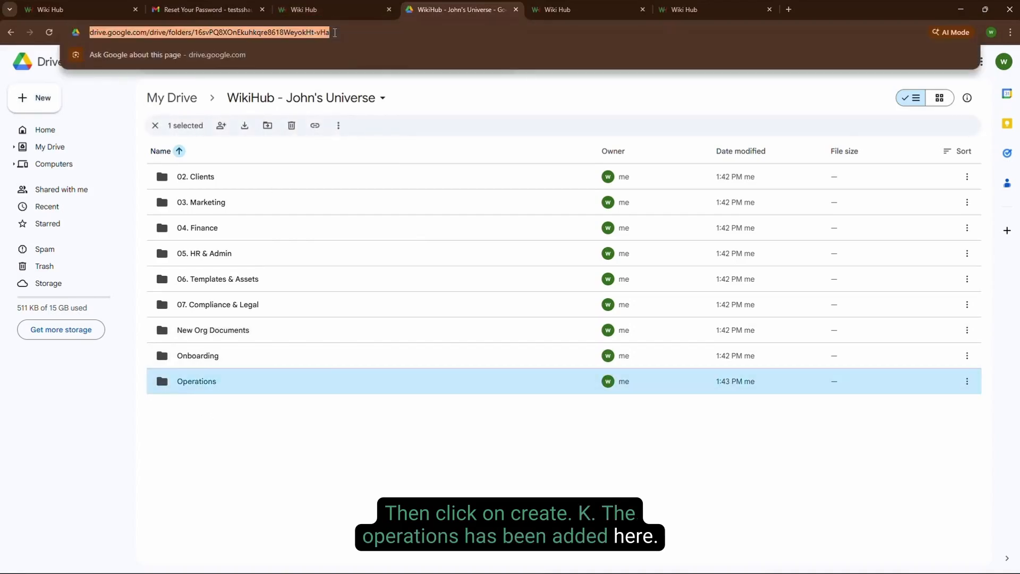
click(312, 10)
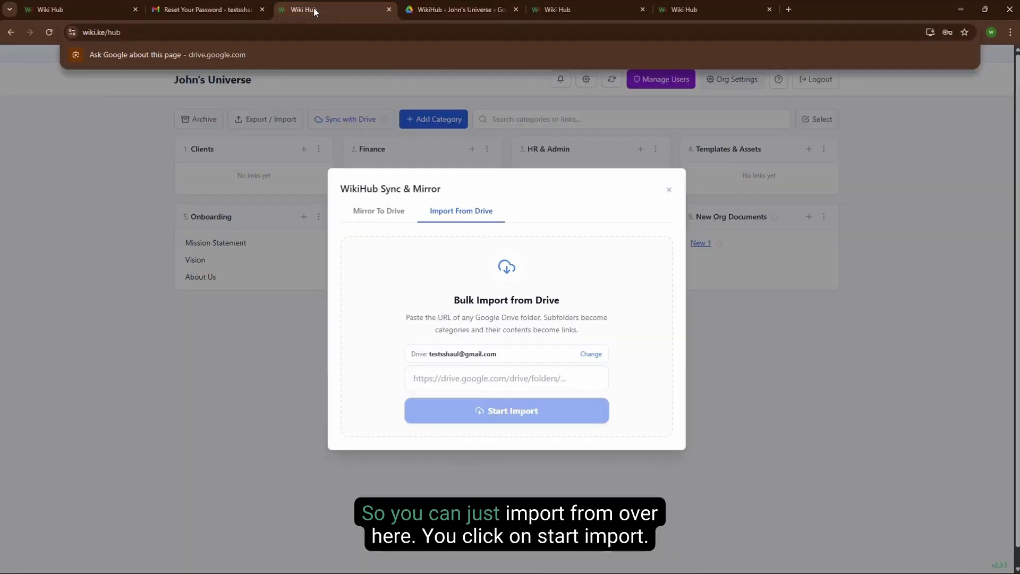
click(457, 374)
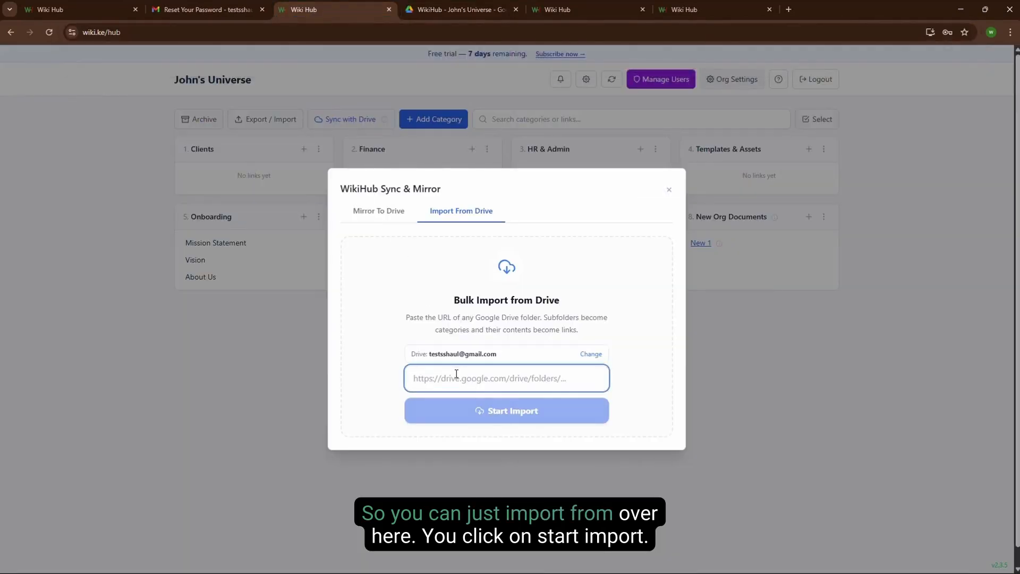
key(ctrl+v)
click(512, 414)
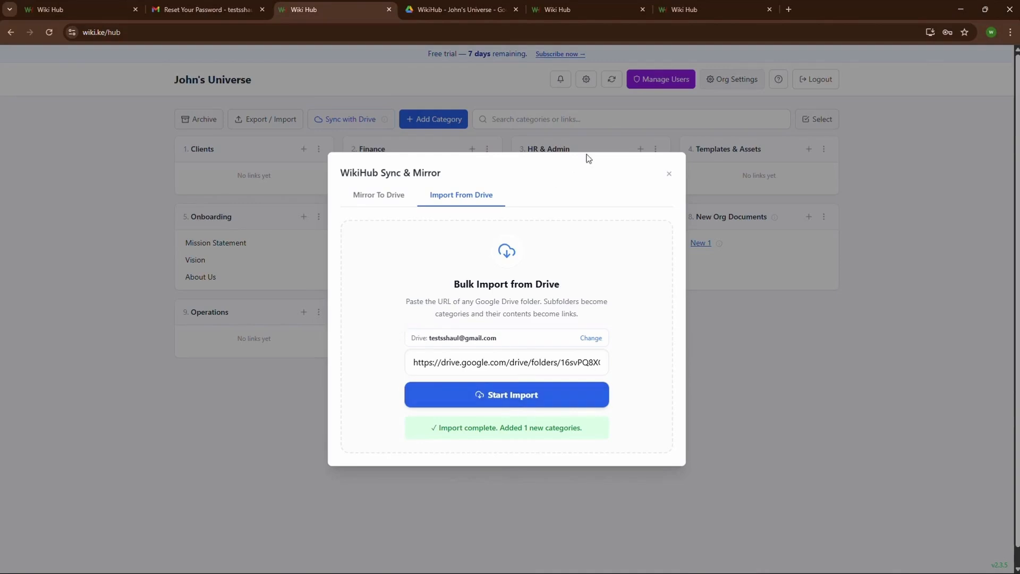
click(669, 174)
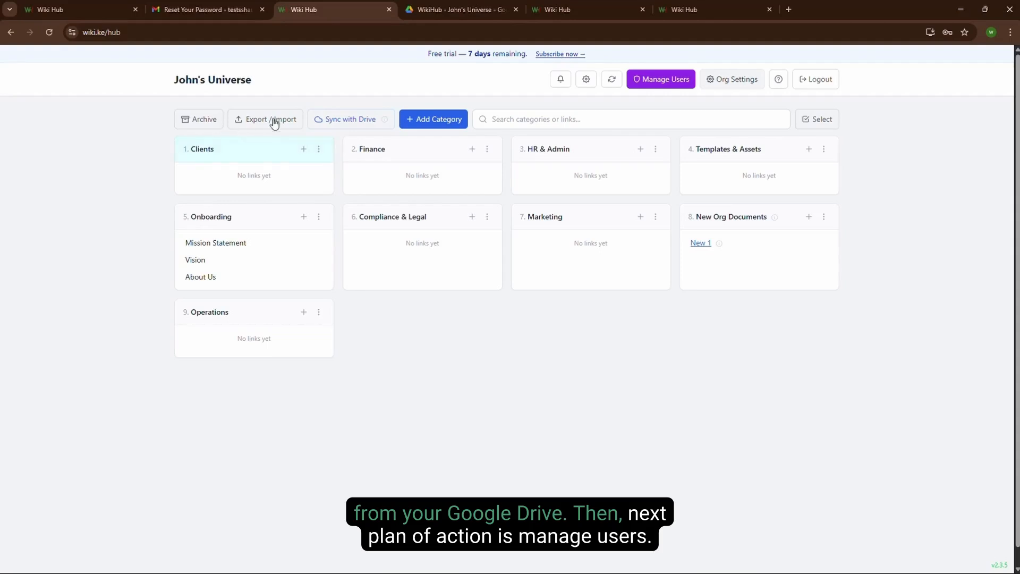
- Open the hub's user management page and look at its custom roles
click(666, 83)
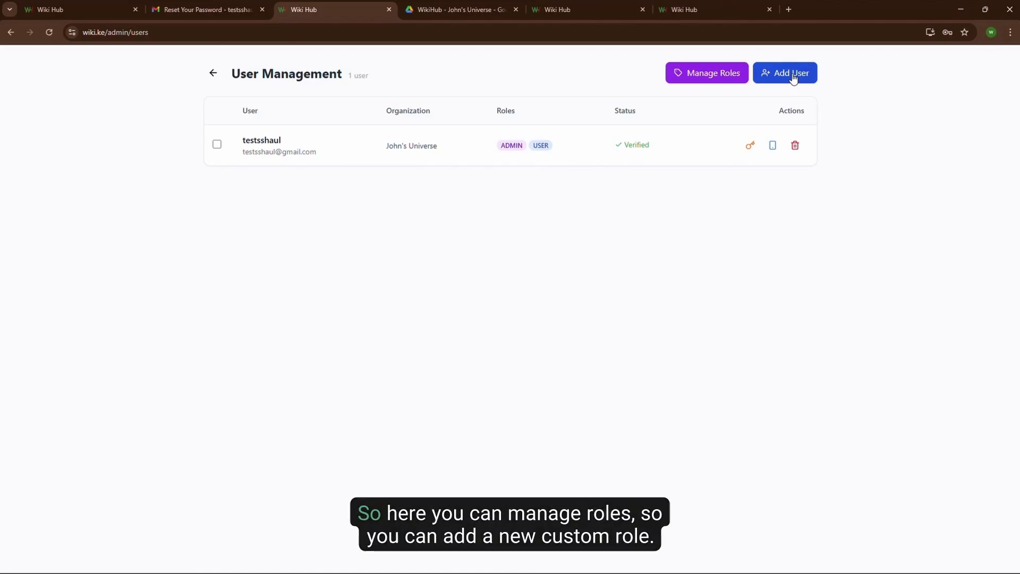
click(696, 81)
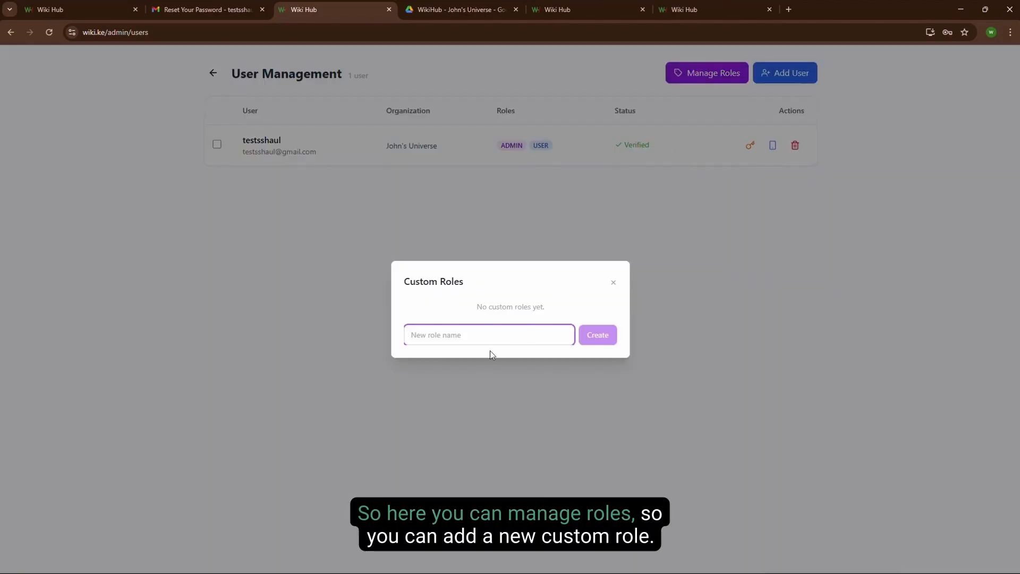
click(612, 284)
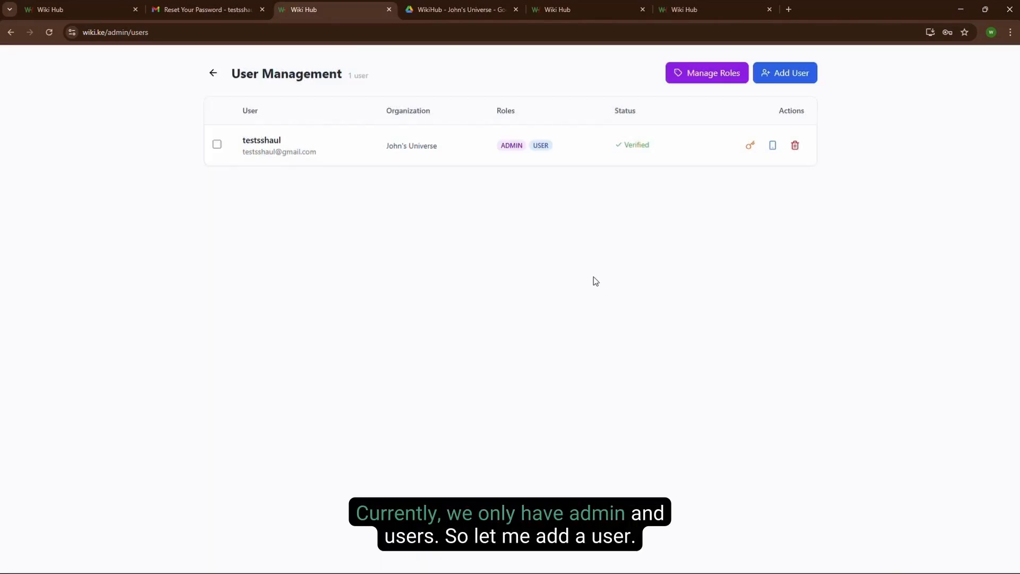
- Start adding a new user and enter the person's username and email address
click(774, 77)
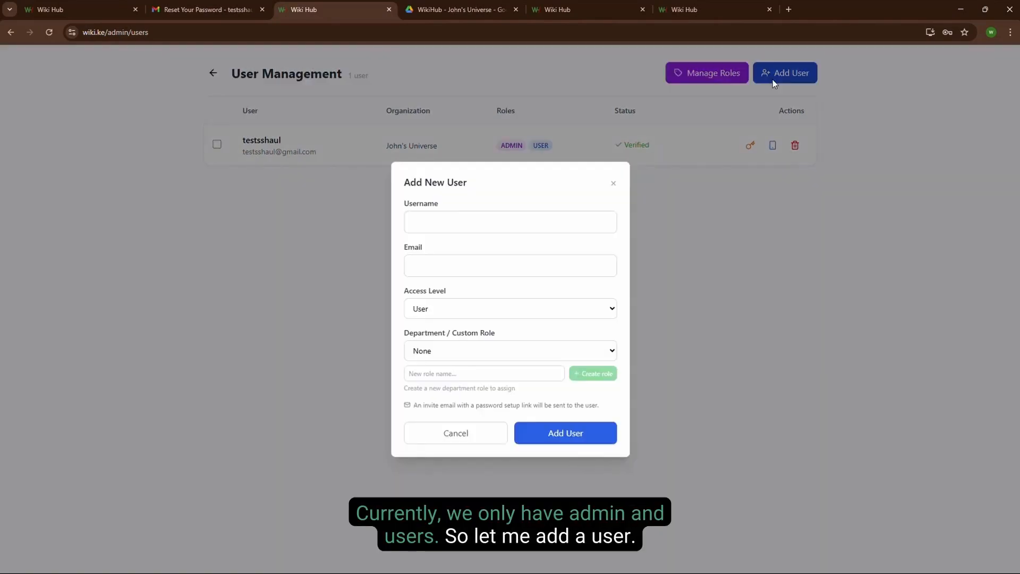
click(452, 229)
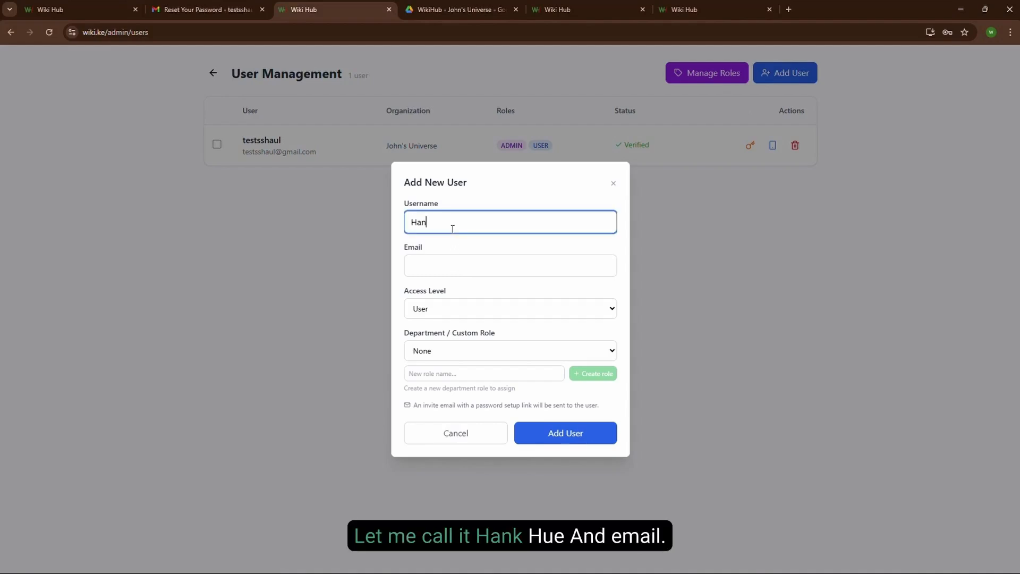
click(467, 263)
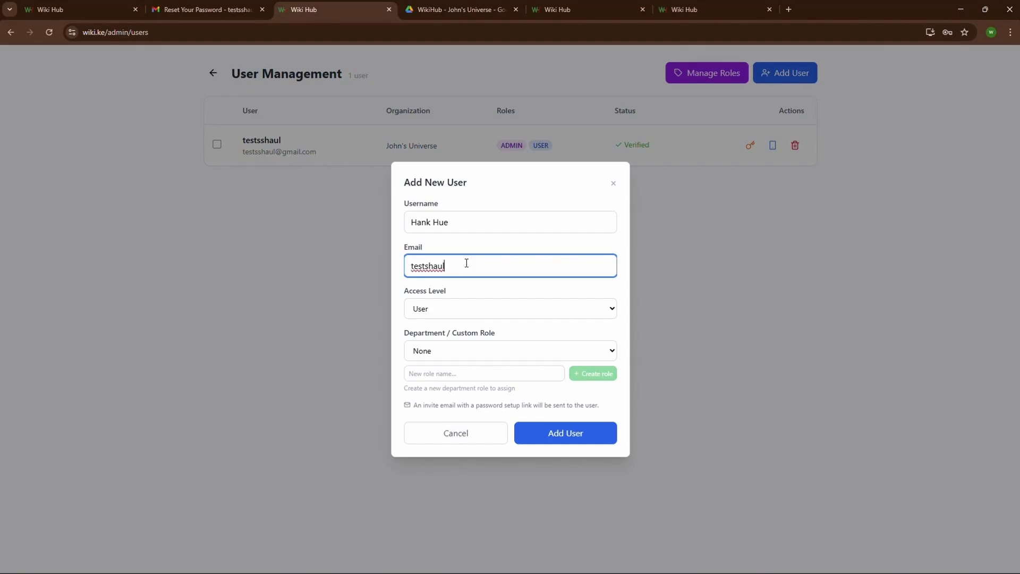
- Create a custom role named intern for the new user and add the user with it
click(467, 375)
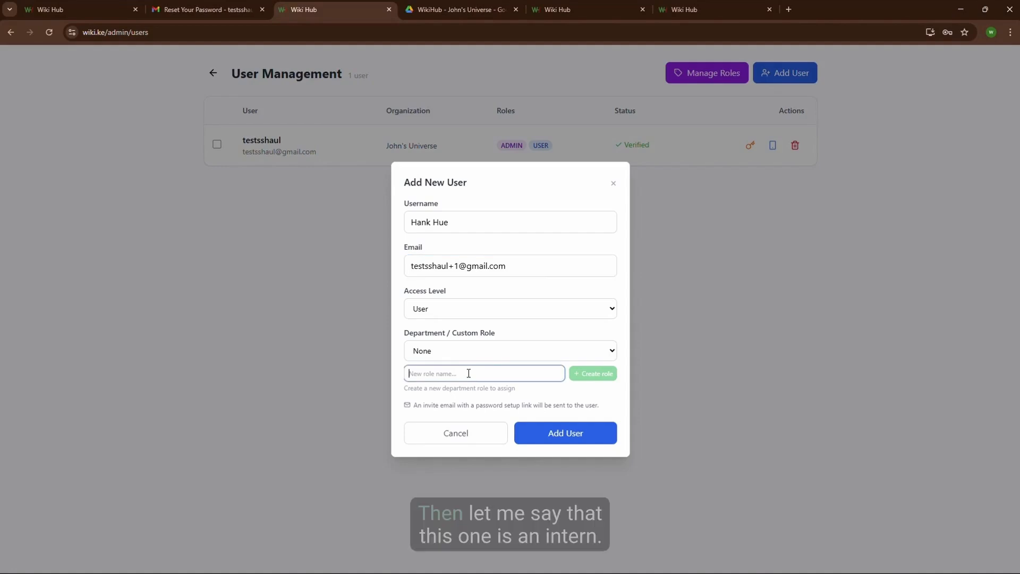
text(inter)
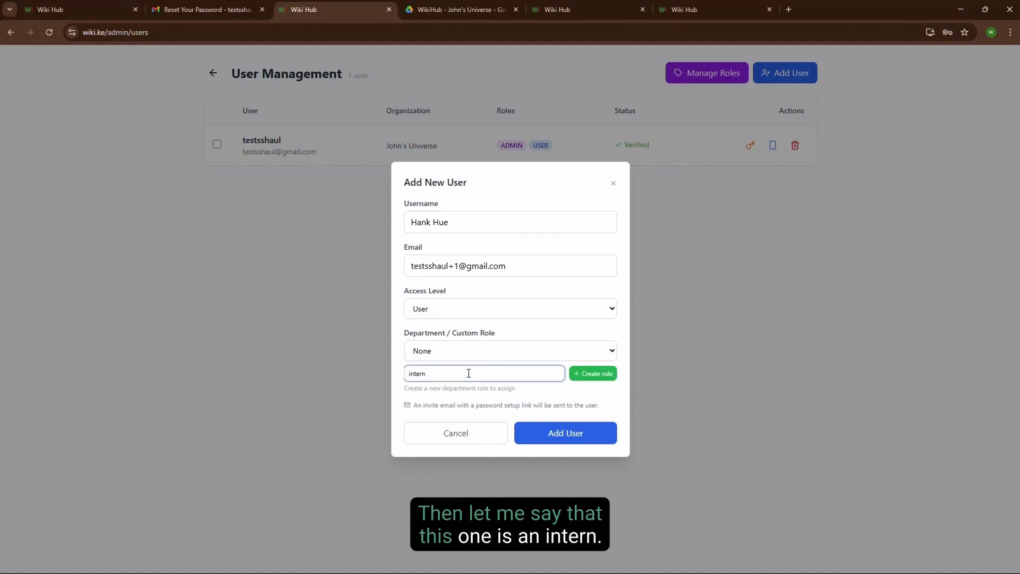
text(n)
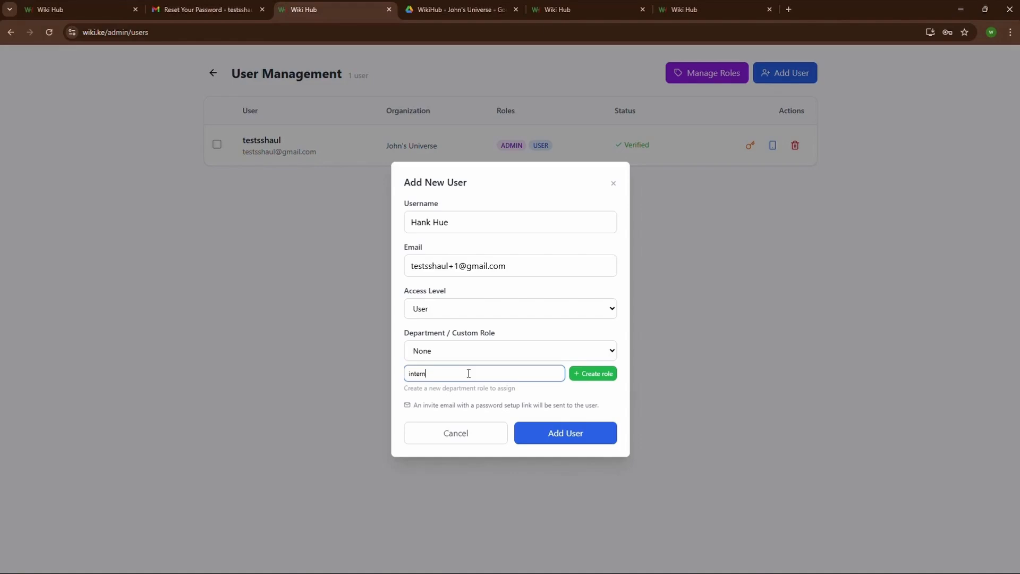
click(596, 375)
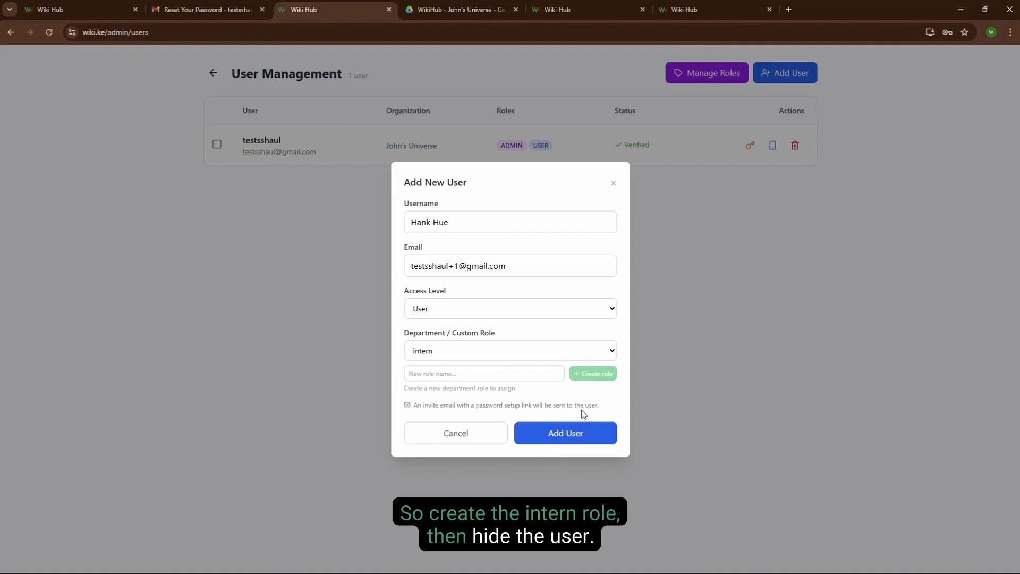
click(572, 438)
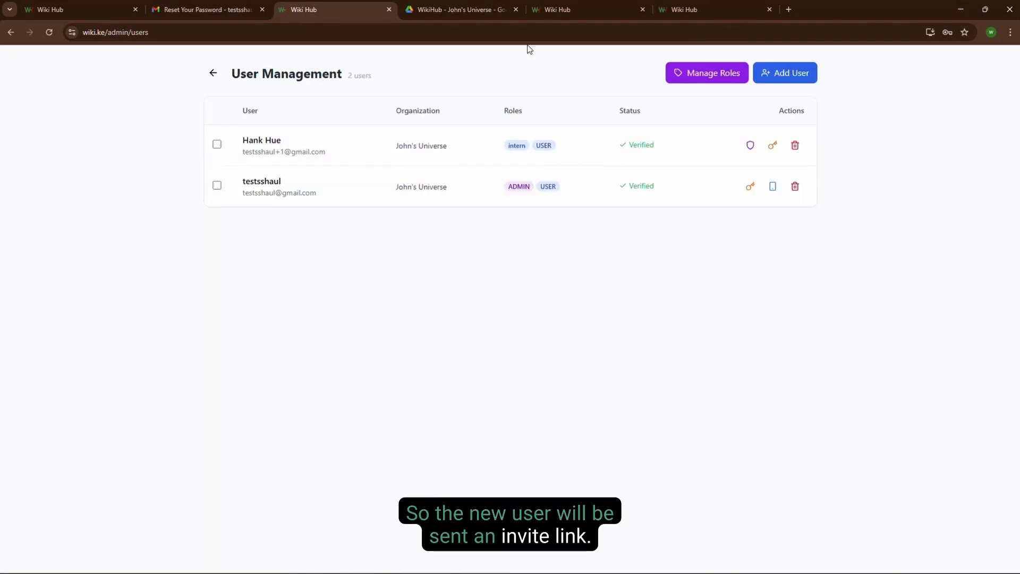
- Switch to Gmail, refresh the inbox, and follow the password setup link in the Welcome to WikiHub email
click(191, 15)
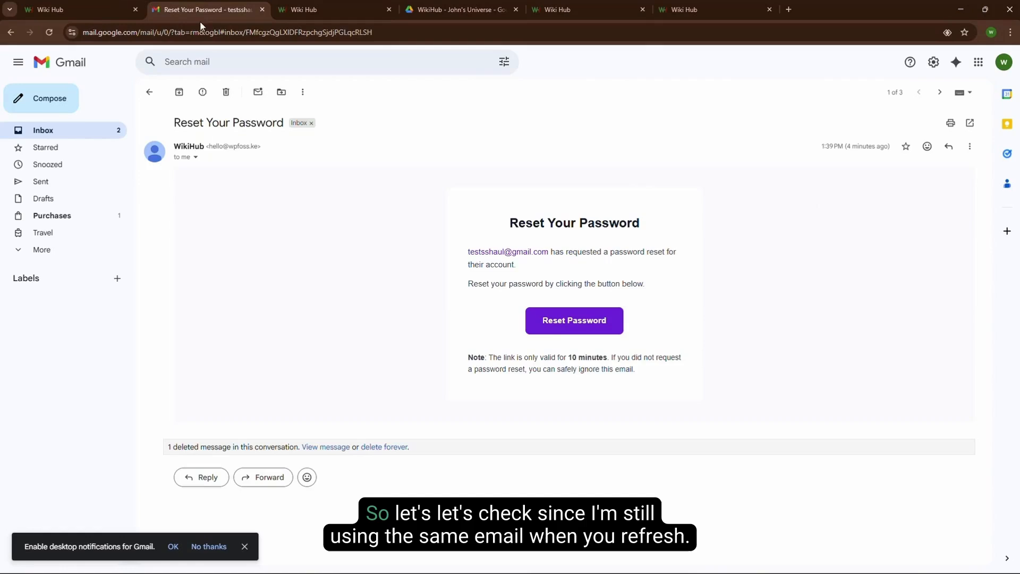
click(149, 92)
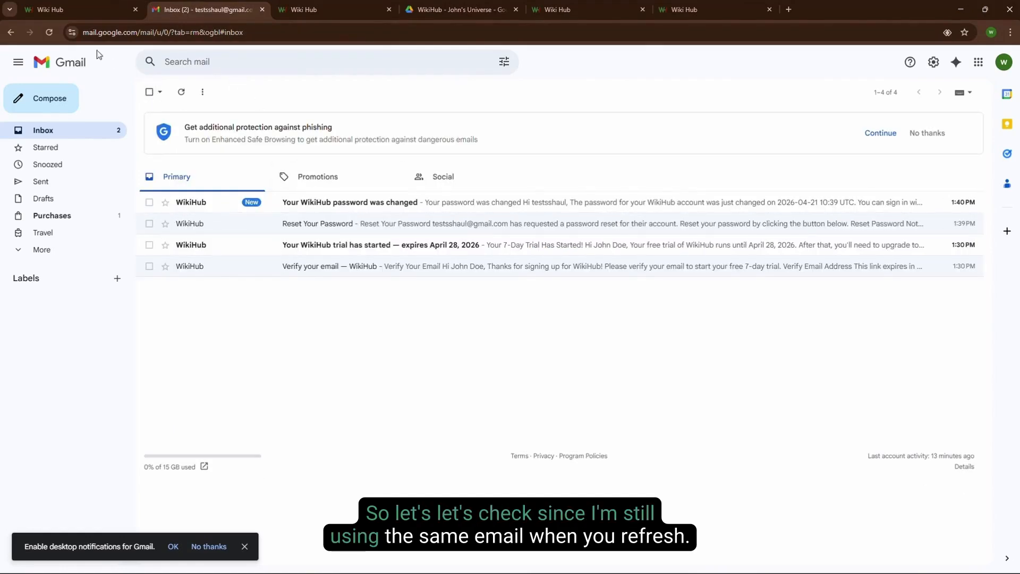
click(49, 33)
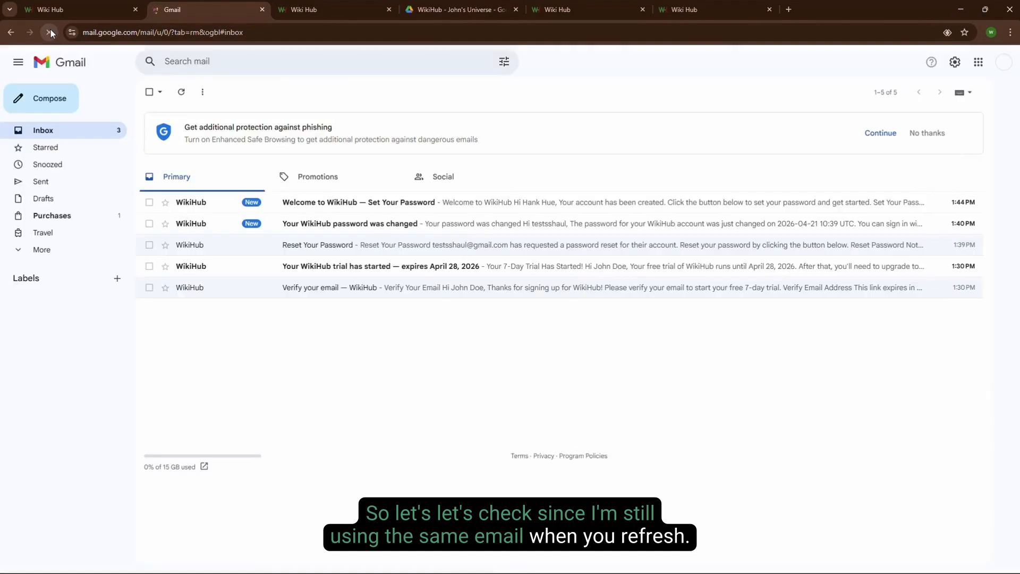
click(412, 207)
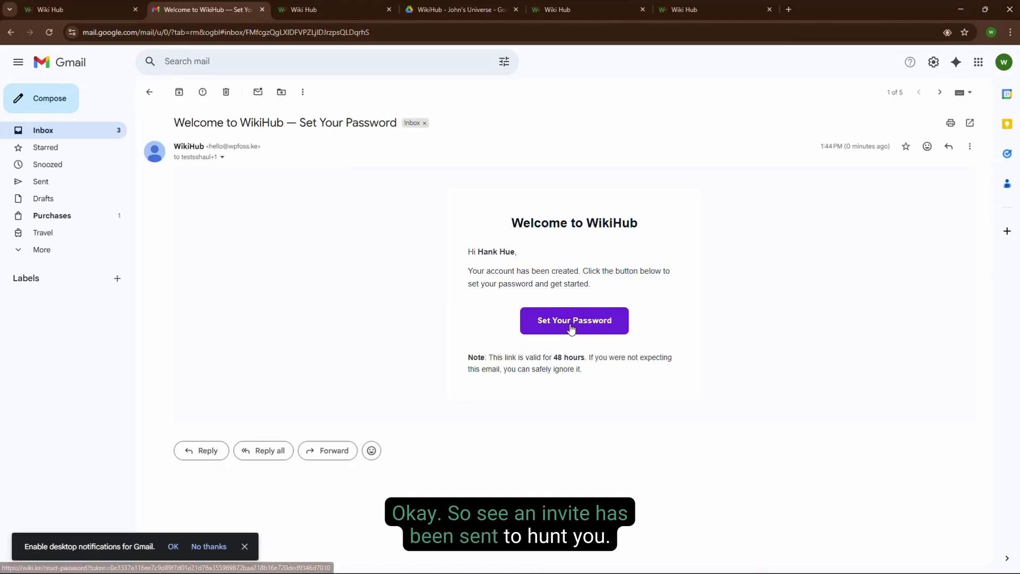
click(571, 325)
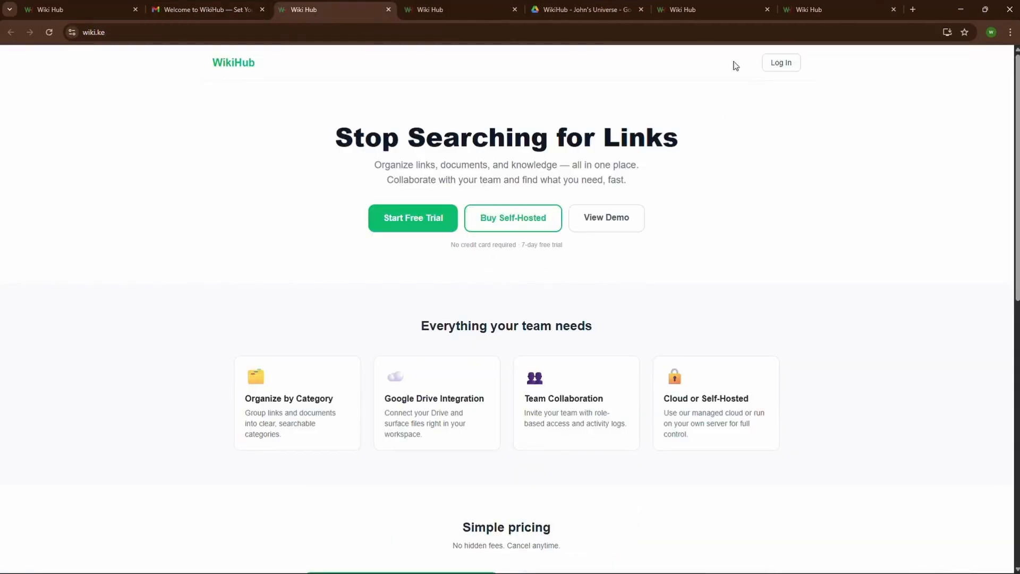
click(239, 14)
click(541, 335)
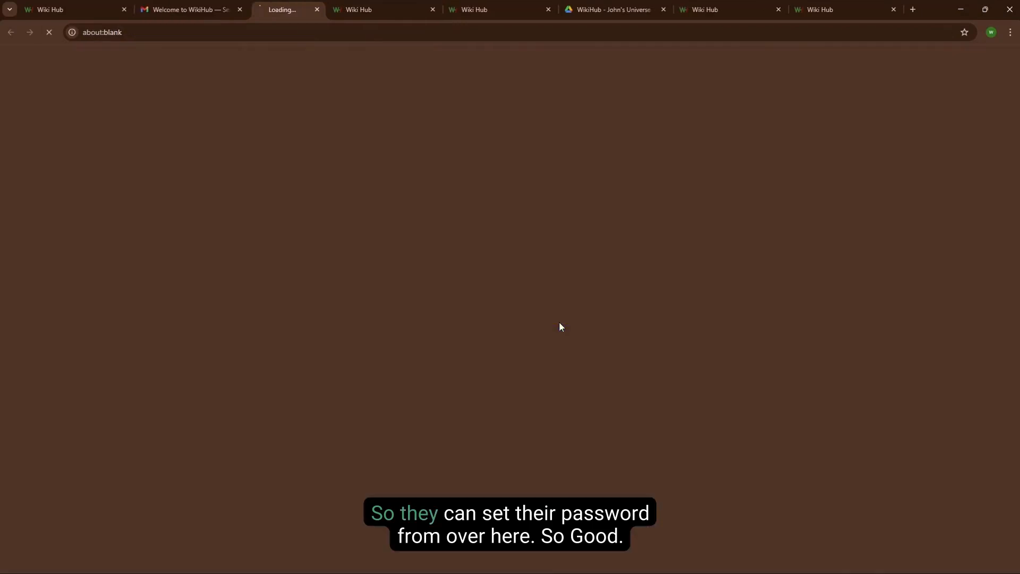
- Set and confirm a new account password on the Reset Password page and dismiss the browser's offer to save it
click(496, 285)
text(••)
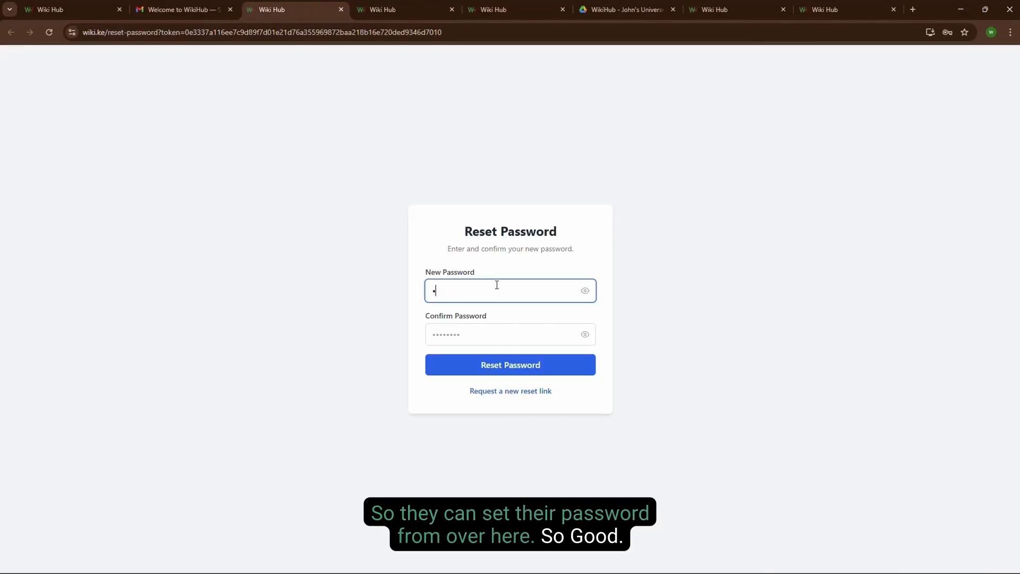
text(•••)
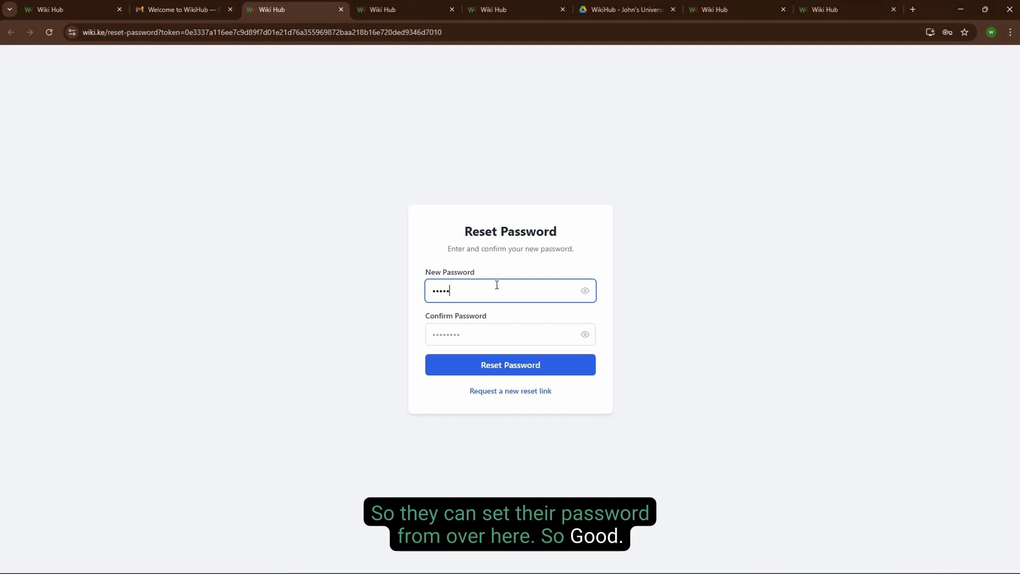
click(499, 333)
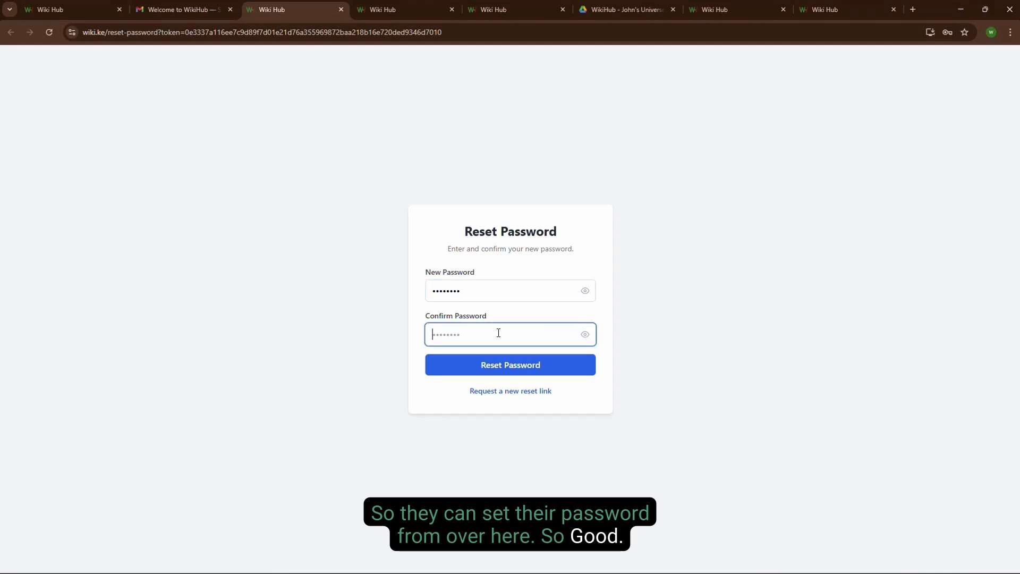
text(•••••••)
click(544, 363)
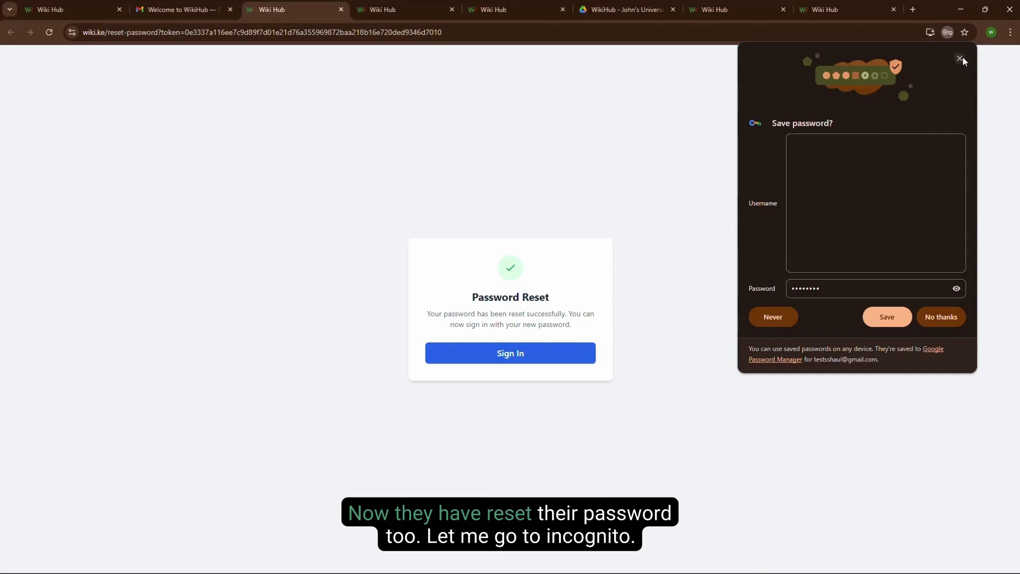
click(959, 58)
- Open a new incognito window, go to wiki.ke and open the WikiHub login form
click(1009, 32)
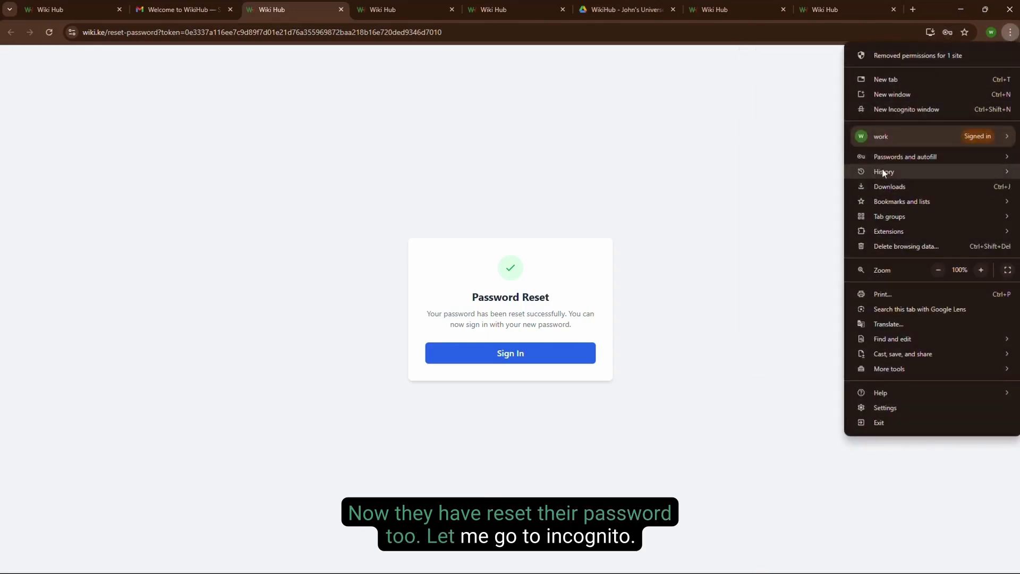
click(909, 109)
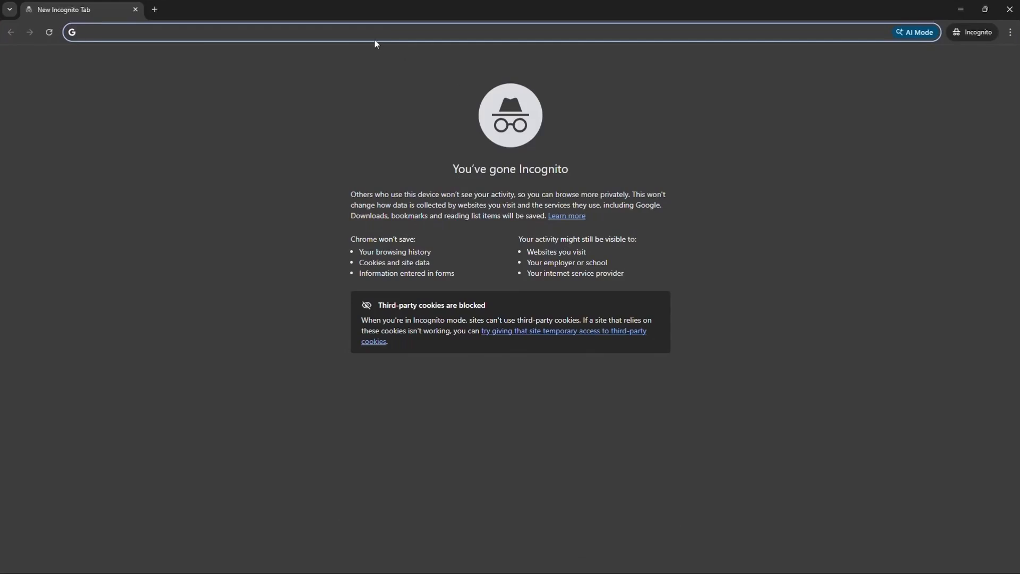
text(wiki.ke)
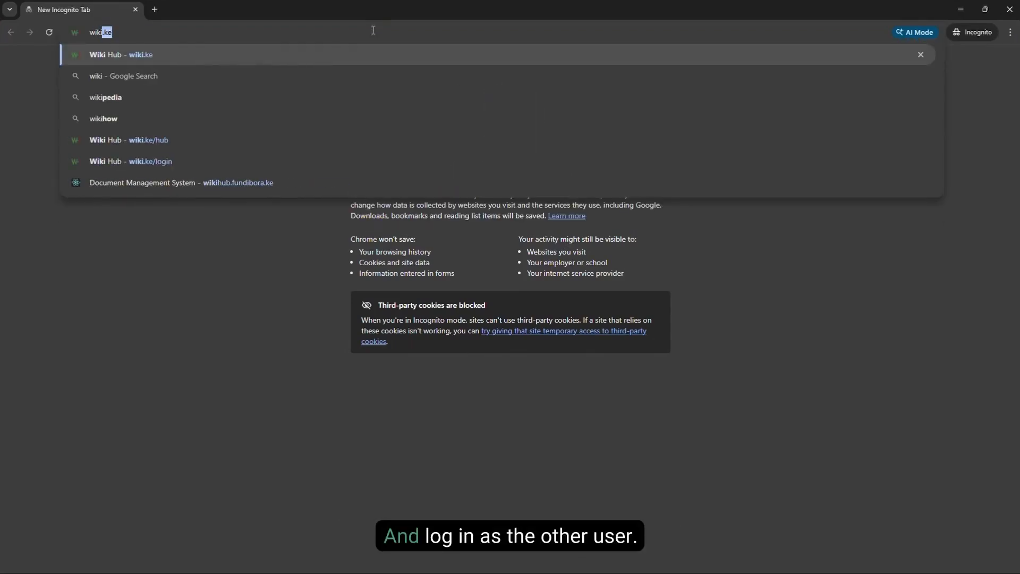
key(Return)
click(790, 64)
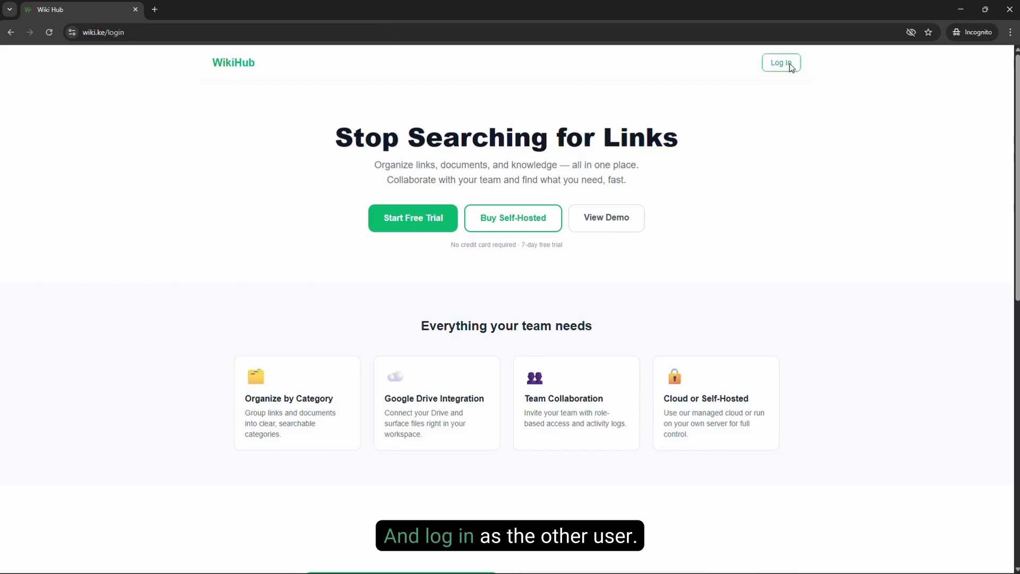
- Enter an email address and the account password, try to sign in, and return from the two-factor check to the login form
click(506, 228)
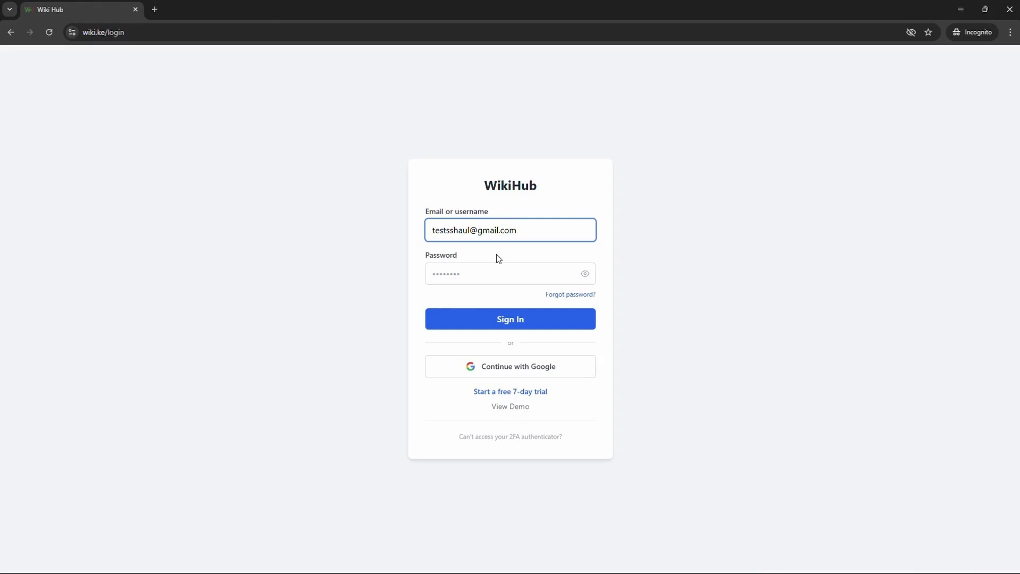
click(489, 278)
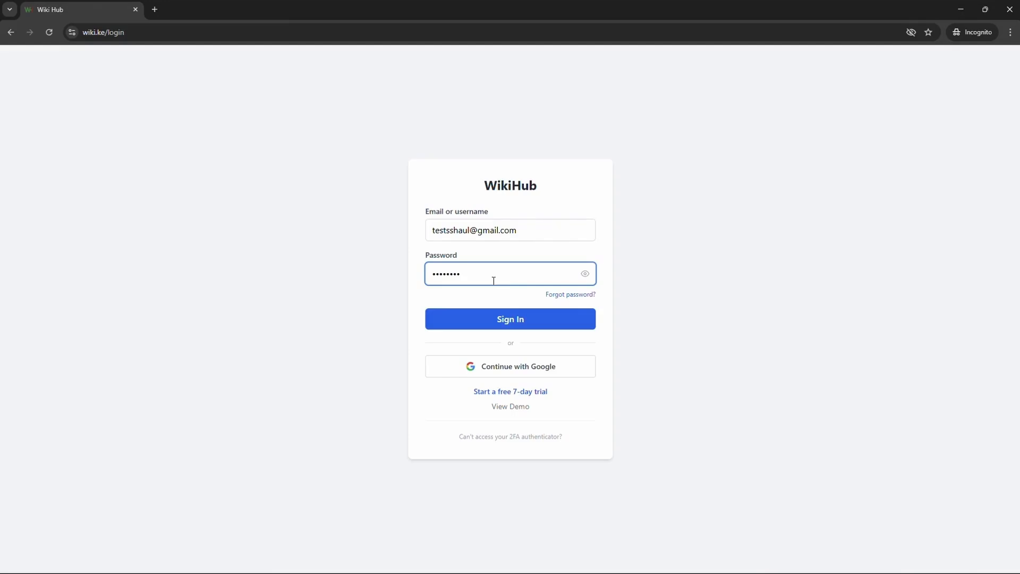
click(520, 320)
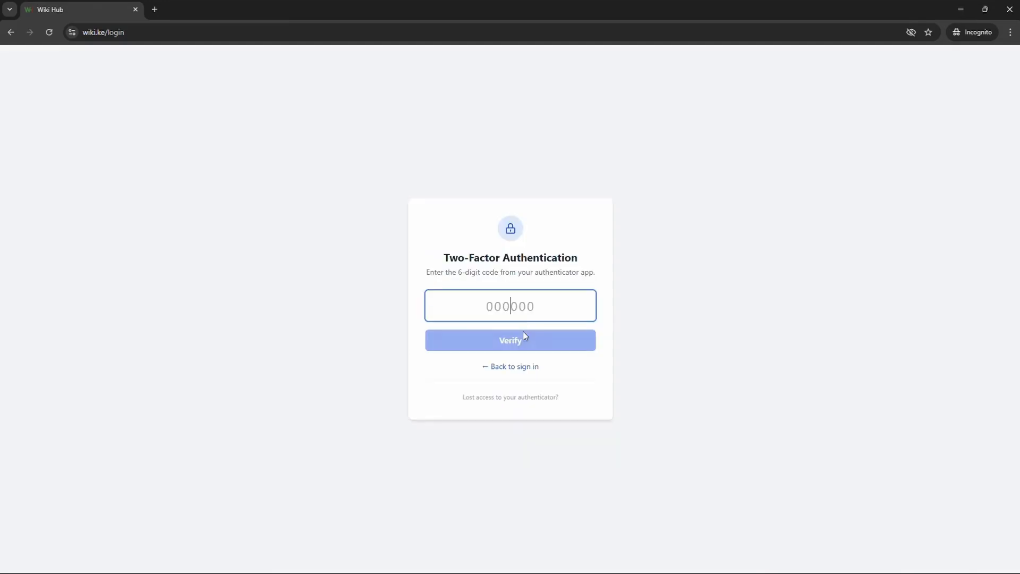
click(519, 366)
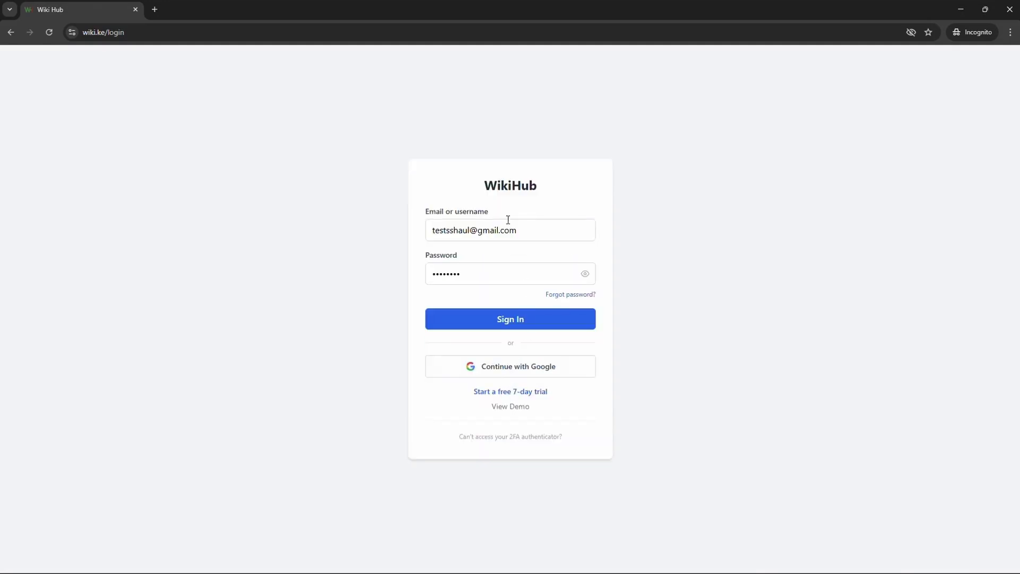
- Correct the login email to the newly added user's address and sign in
click(471, 229)
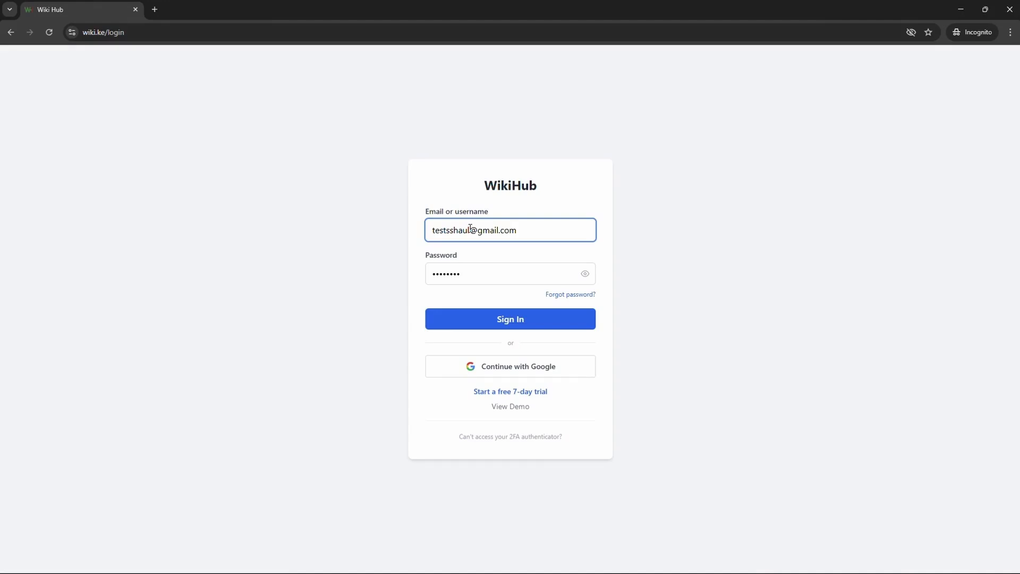
text(+1)
click(508, 323)
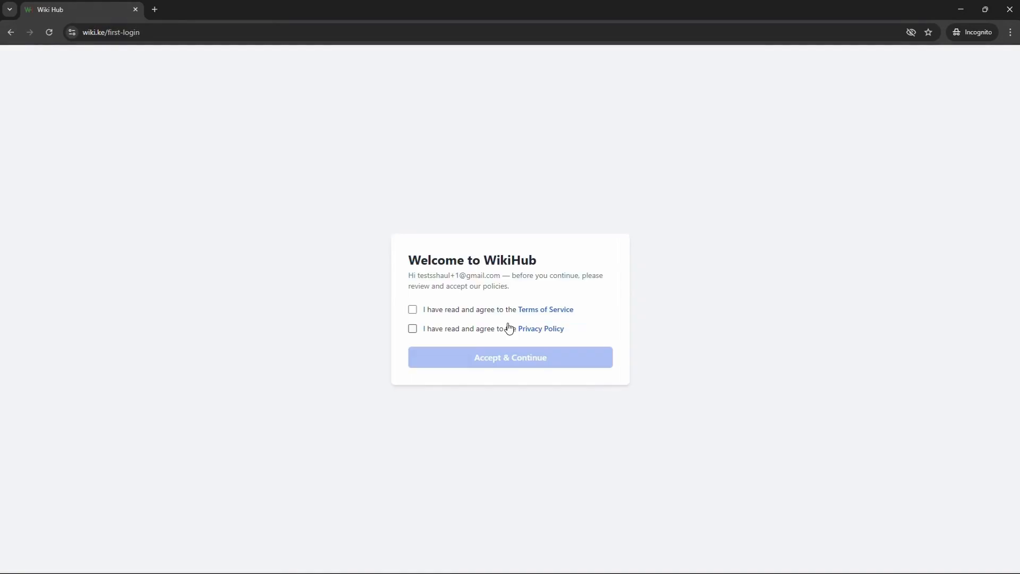
- Accept the Terms of Service and Privacy Policy and continue to the hub
click(413, 310)
click(412, 328)
click(483, 358)
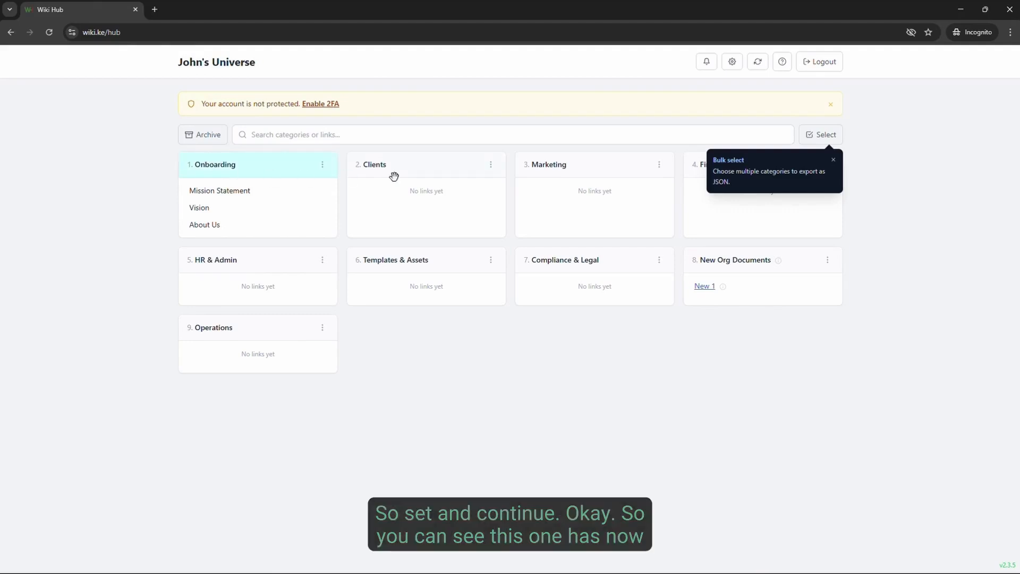
- Dismiss the Bulk select tip and check which options the new user has for the Onboarding category and its Mission Statement entry
click(833, 159)
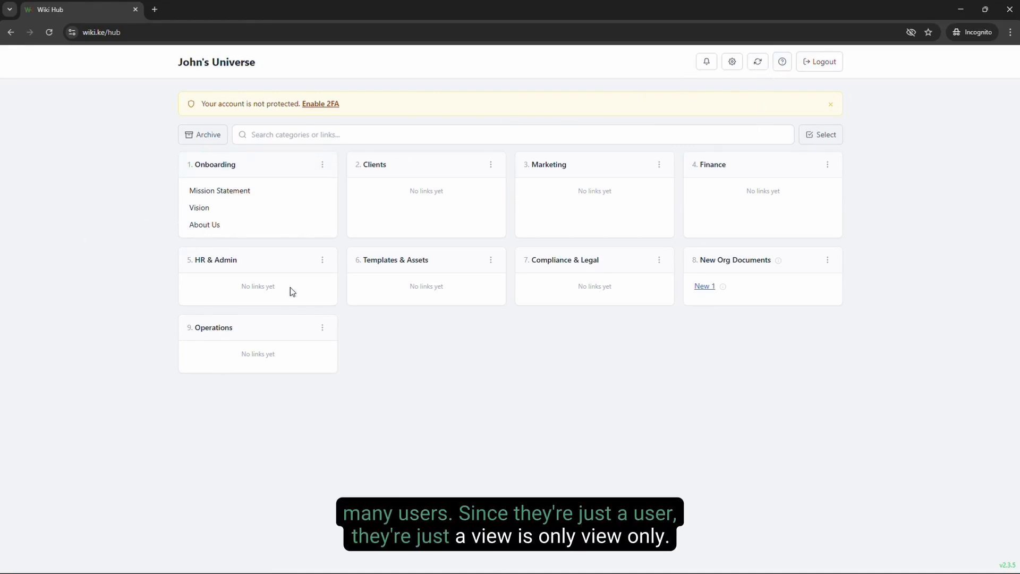
click(324, 166)
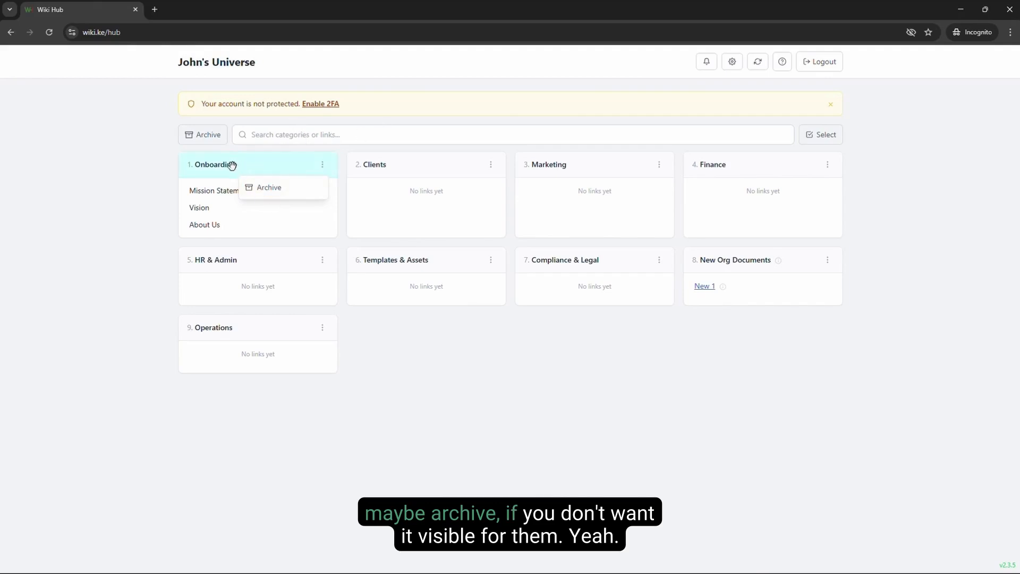
double_click(207, 191)
click(311, 189)
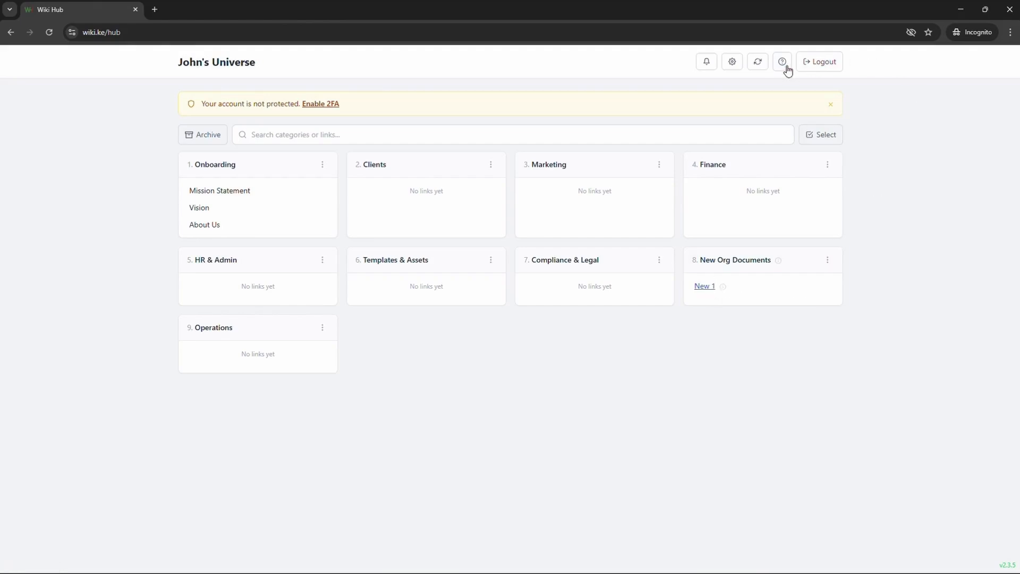
- Return to the main browser window and log in to the admin account with Google
click(960, 9)
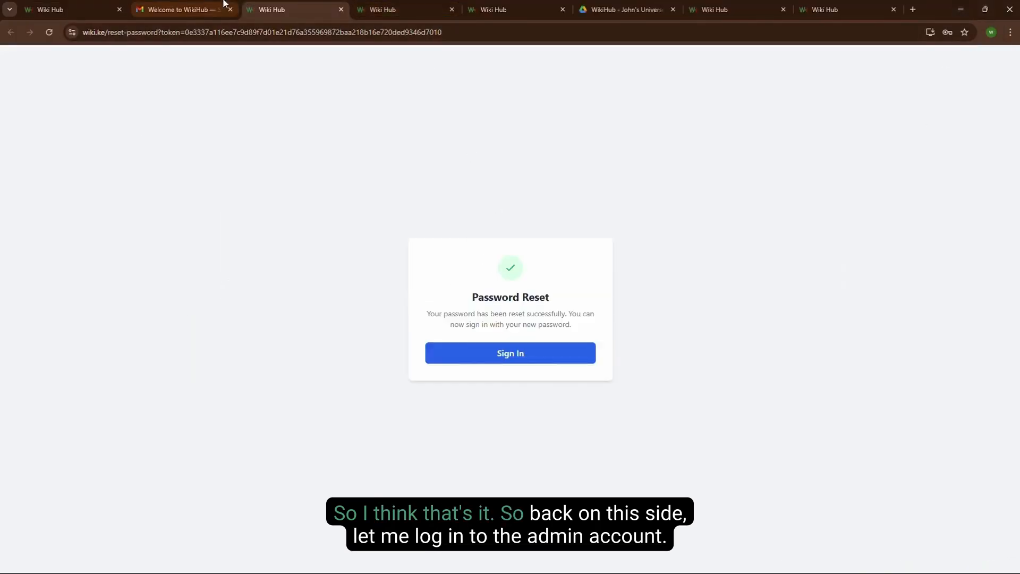
click(415, 5)
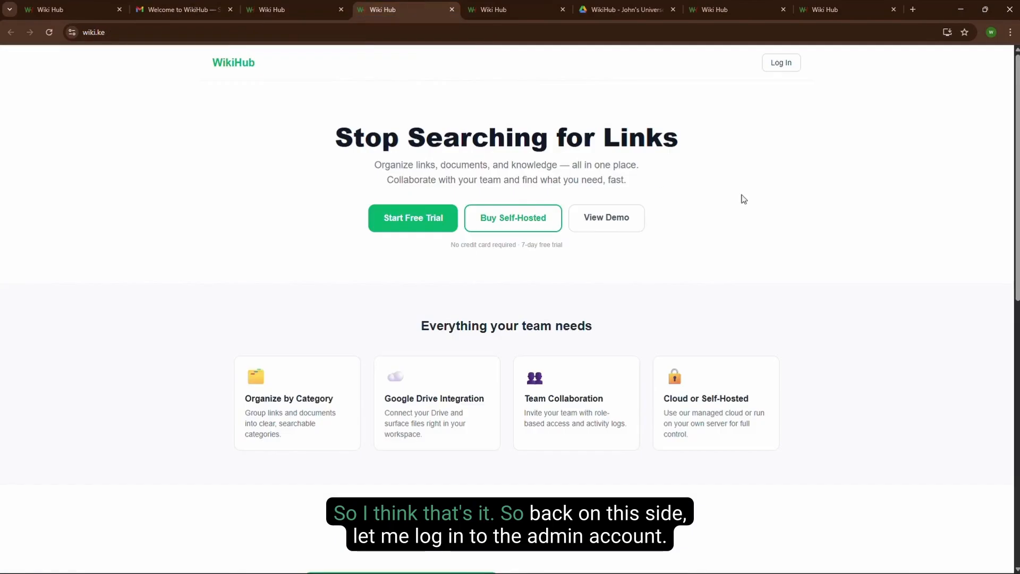
click(786, 64)
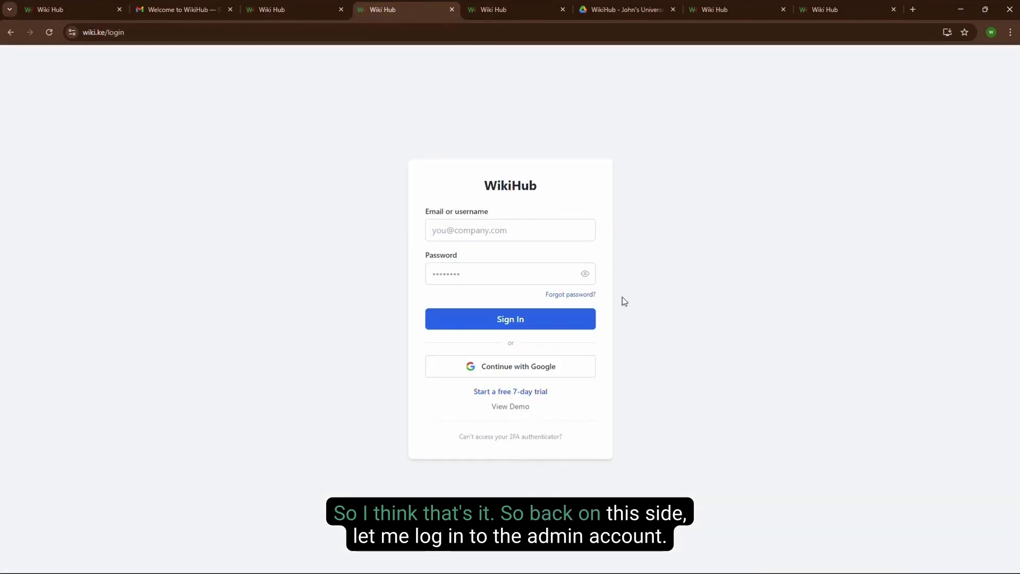
click(501, 371)
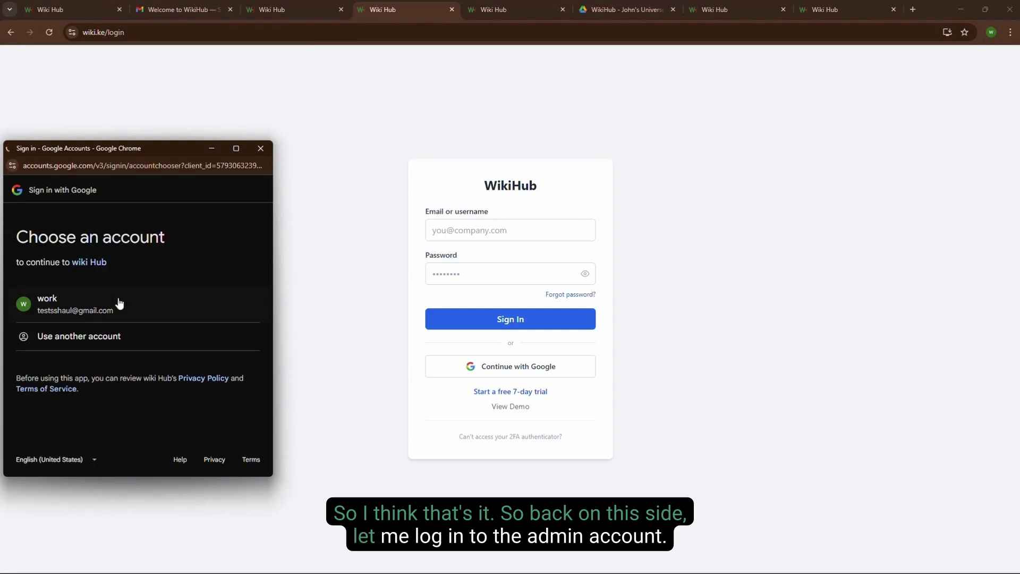
click(118, 303)
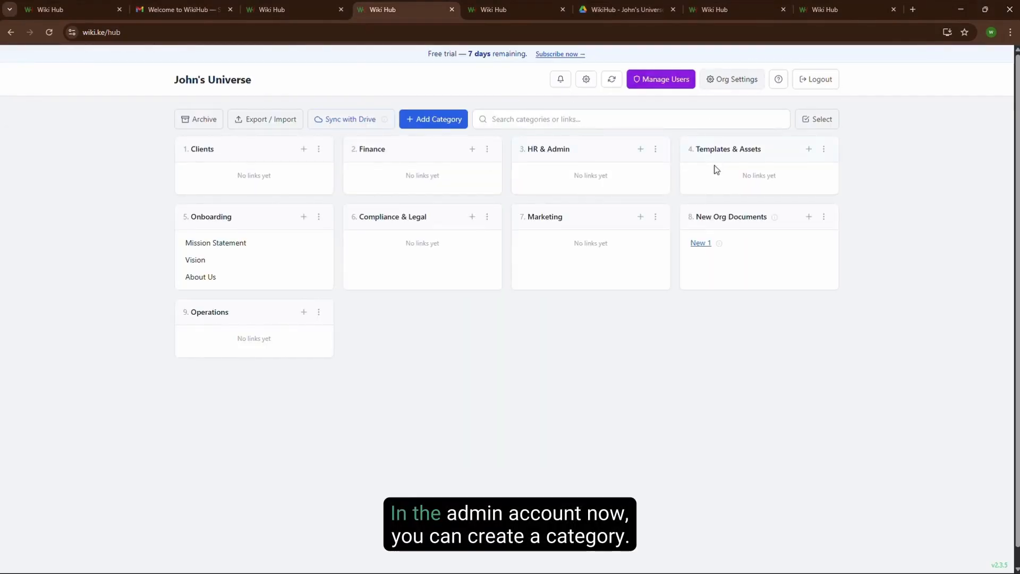
- Create a category named Intern Docs, described as "New Docs for interns", with Restricted visibility for the intern role only
click(432, 119)
text(In)
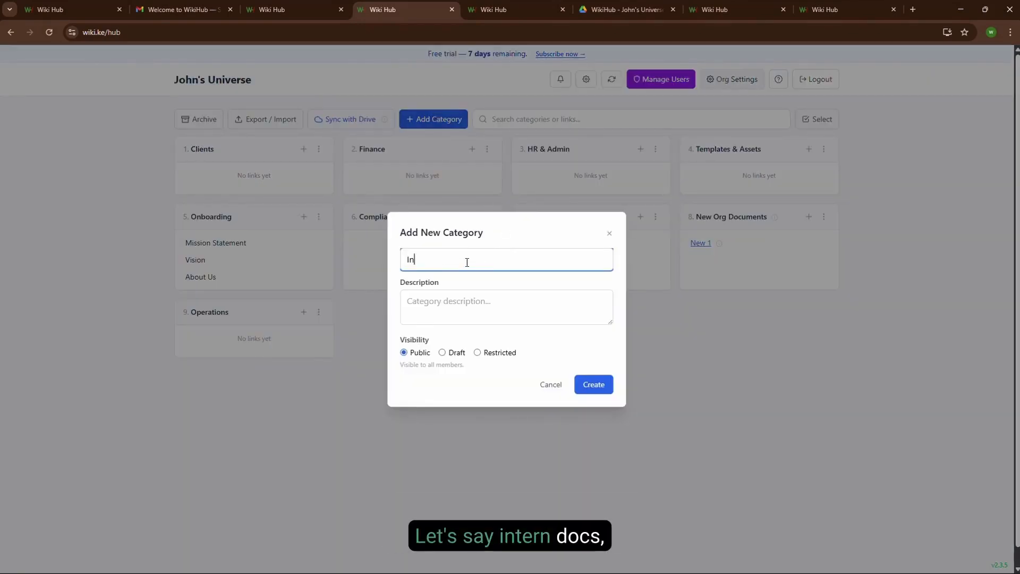
text(tern Docs)
click(425, 293)
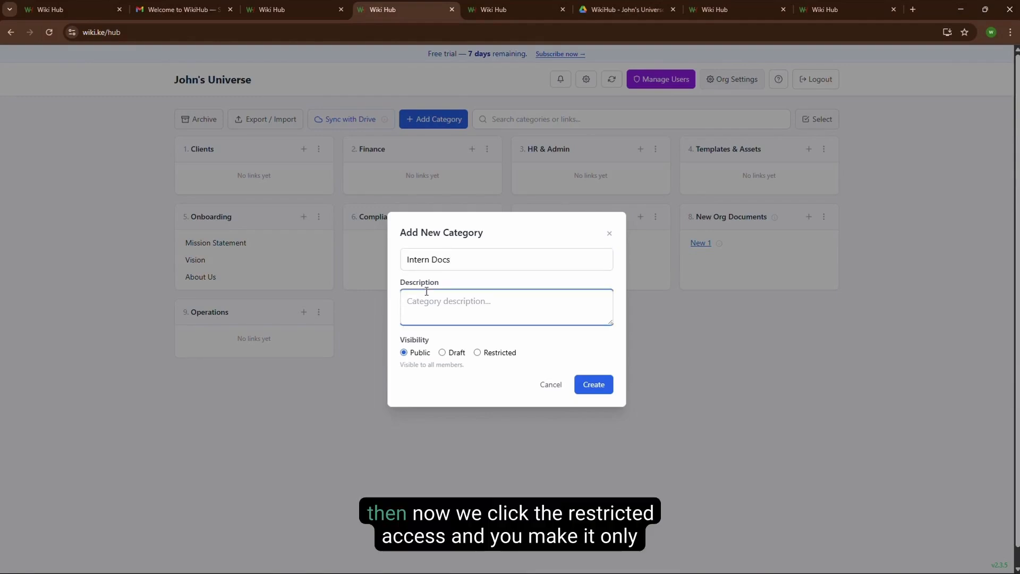
text(New Docs for interns)
click(507, 352)
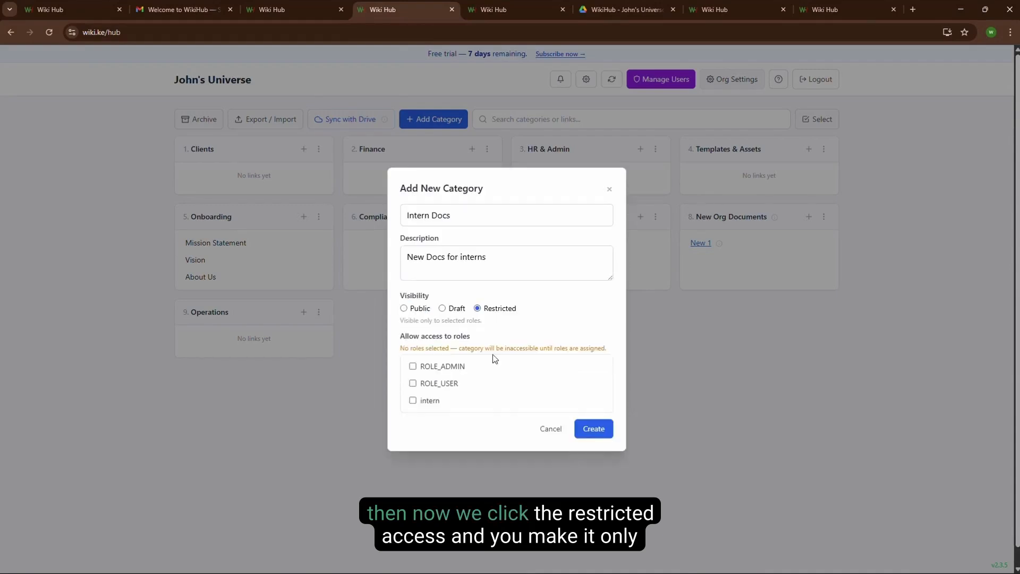
click(417, 396)
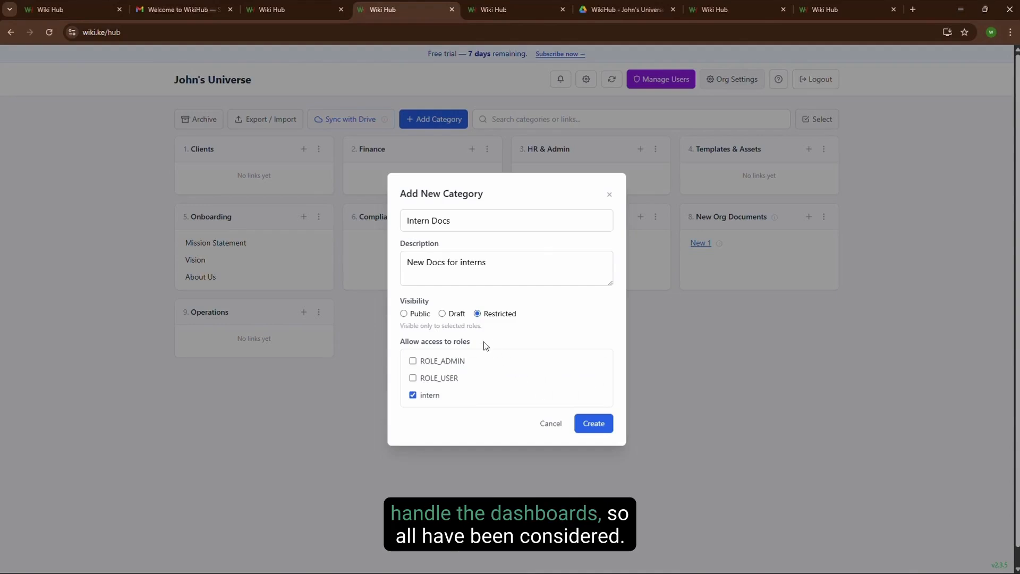
click(595, 423)
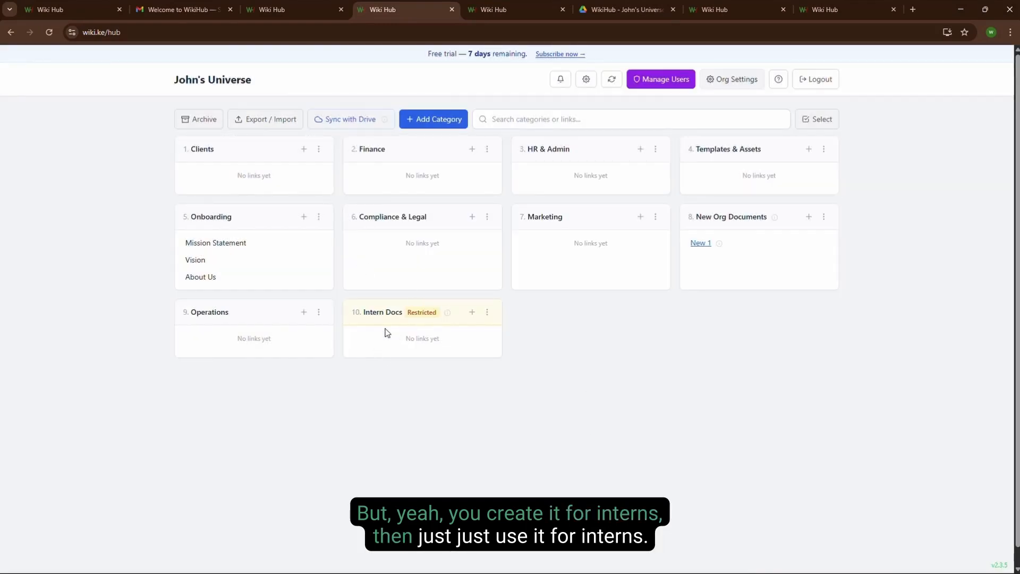
- Switch to the incognito window, reload the new user's hub to check for the Intern Docs category, and return to the admin window
mouse_move(748, 572)
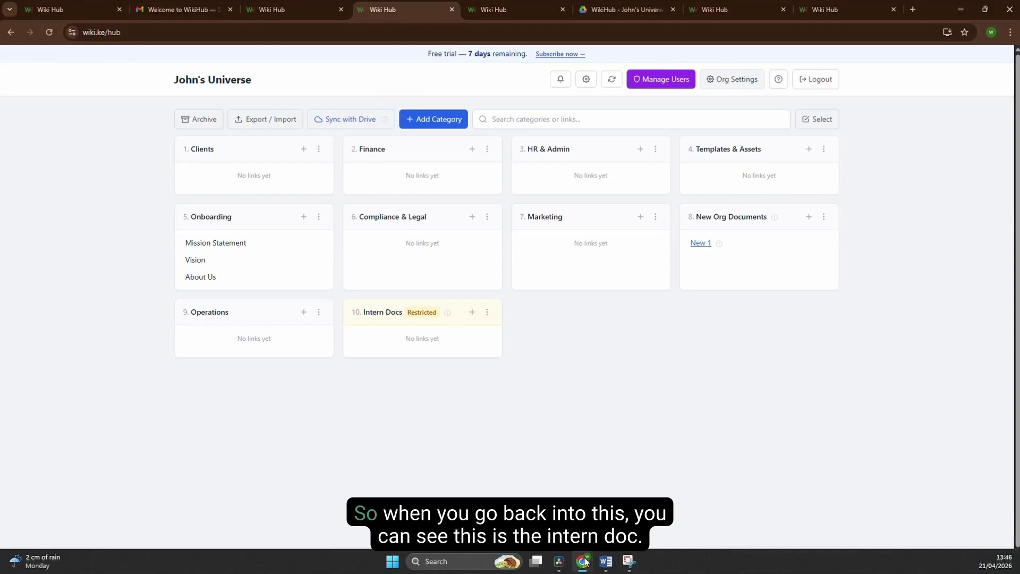
mouse_move(585, 561)
click(632, 513)
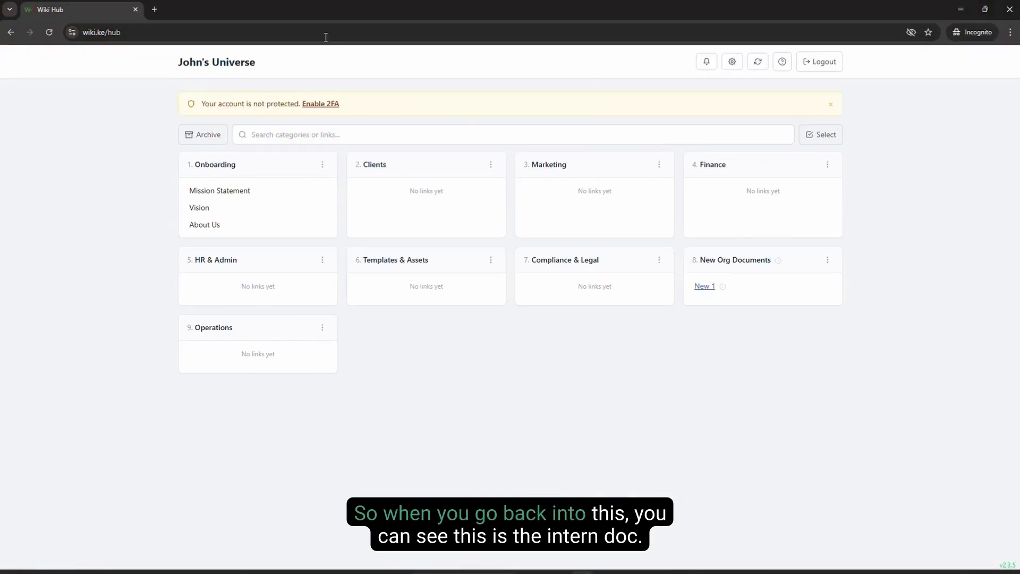
click(49, 33)
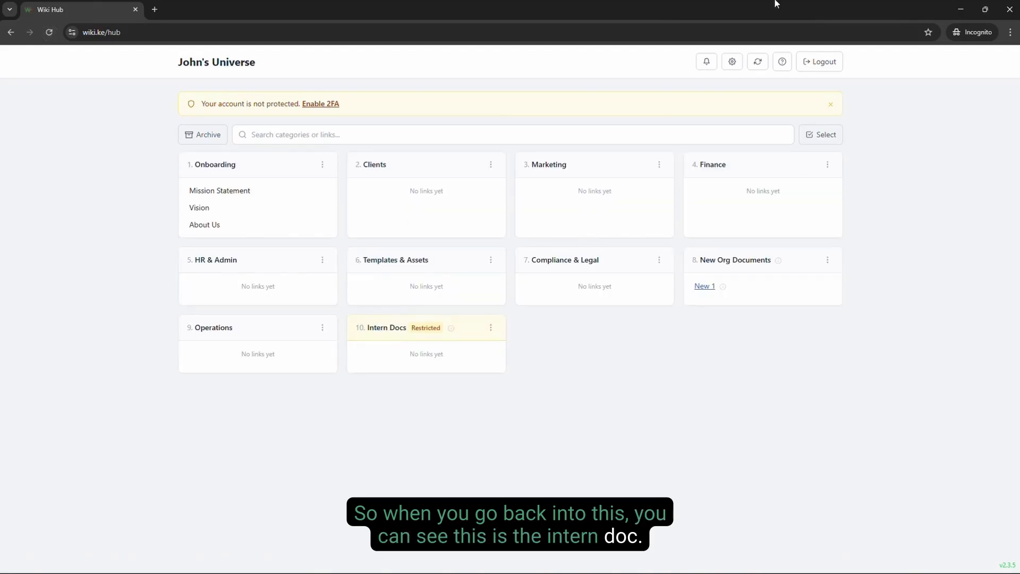
click(960, 9)
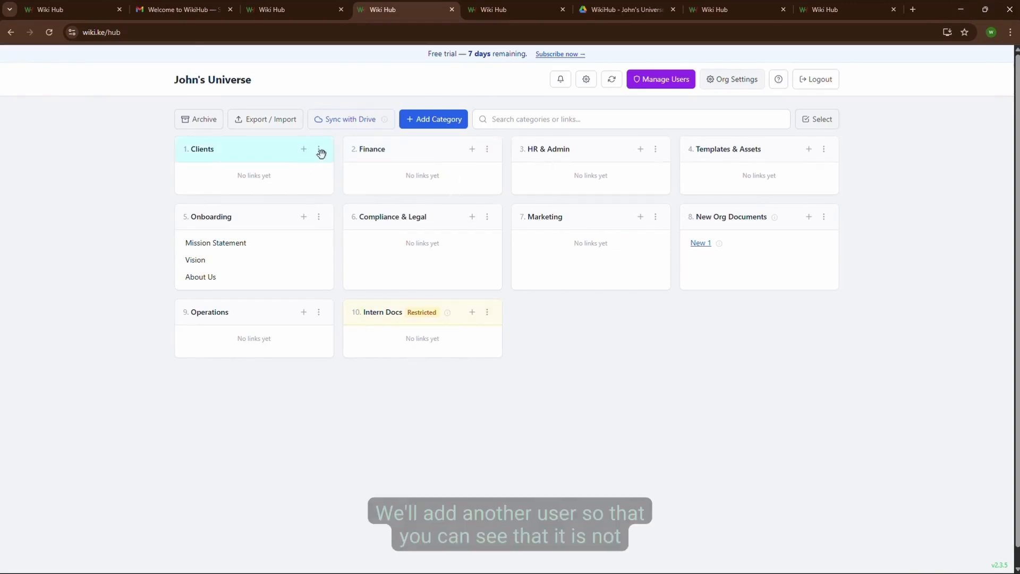
- Look over the Organization Settings page and go back to the hub
click(719, 83)
scroll(520, 264, down, 4)
scroll(520, 264, up, 3)
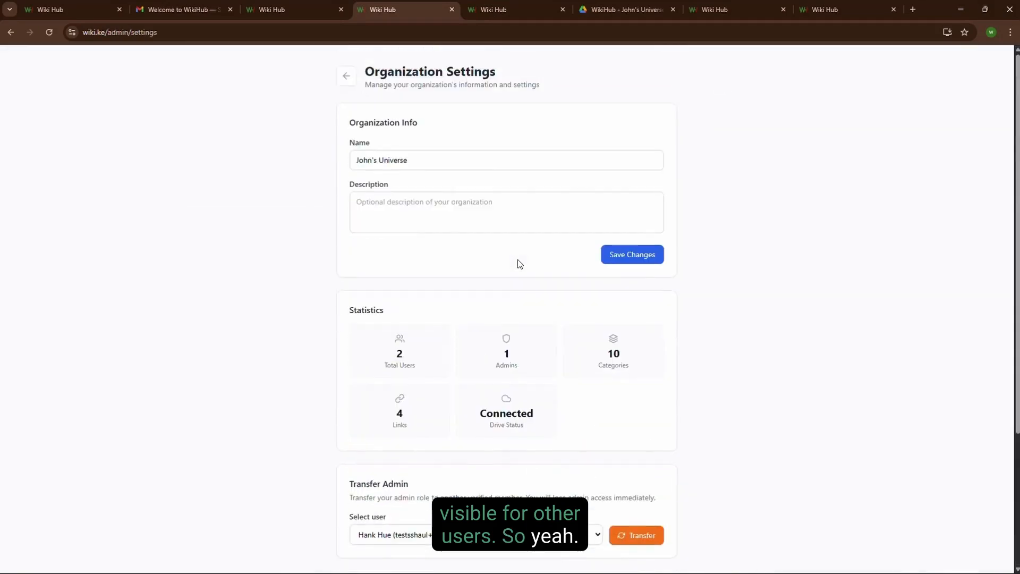
click(345, 75)
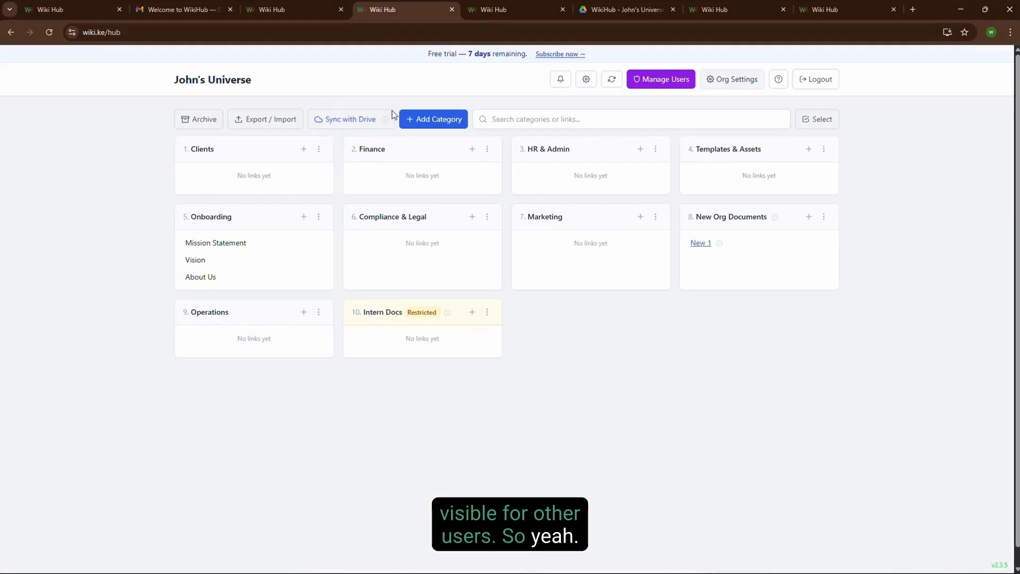
- Log out of the admin account and, from the login page's 2FA recovery option, request a disable link for the account email
click(808, 84)
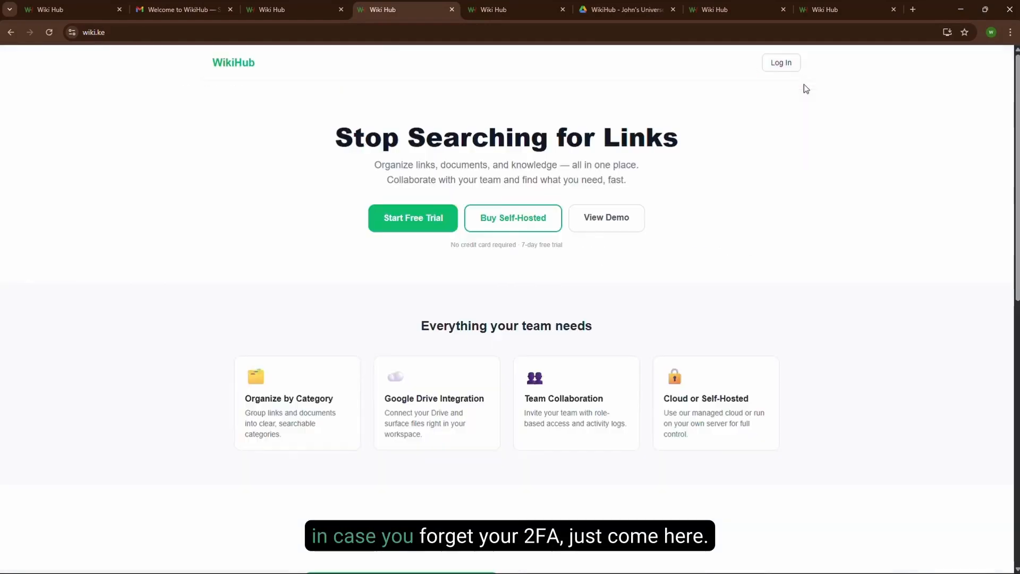
click(785, 64)
click(505, 438)
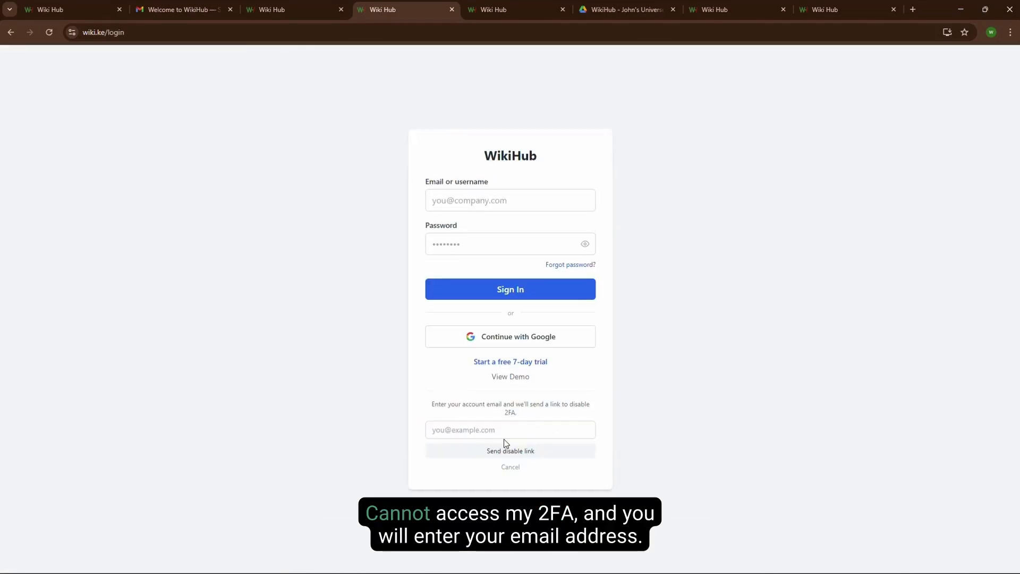
click(495, 434)
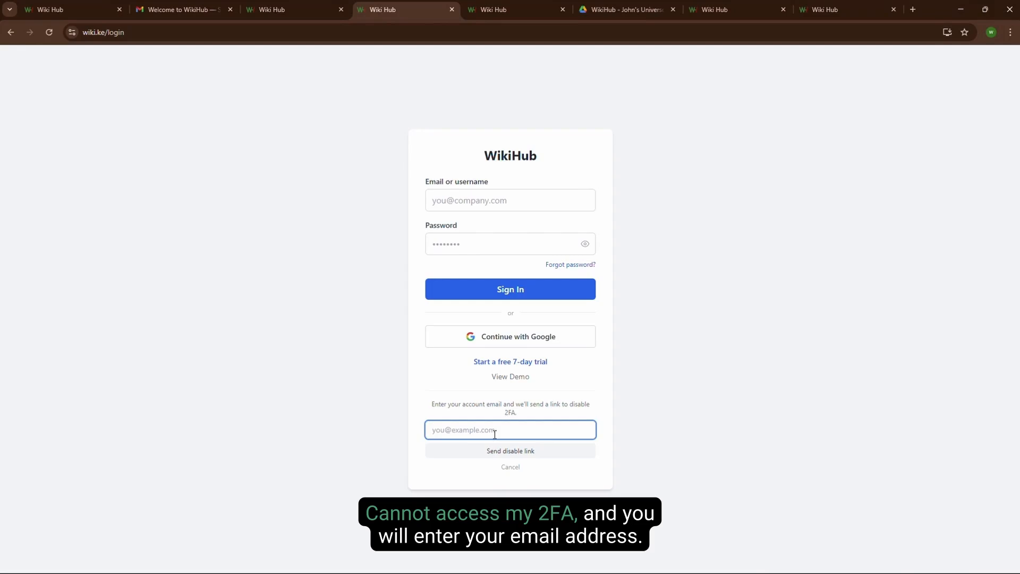
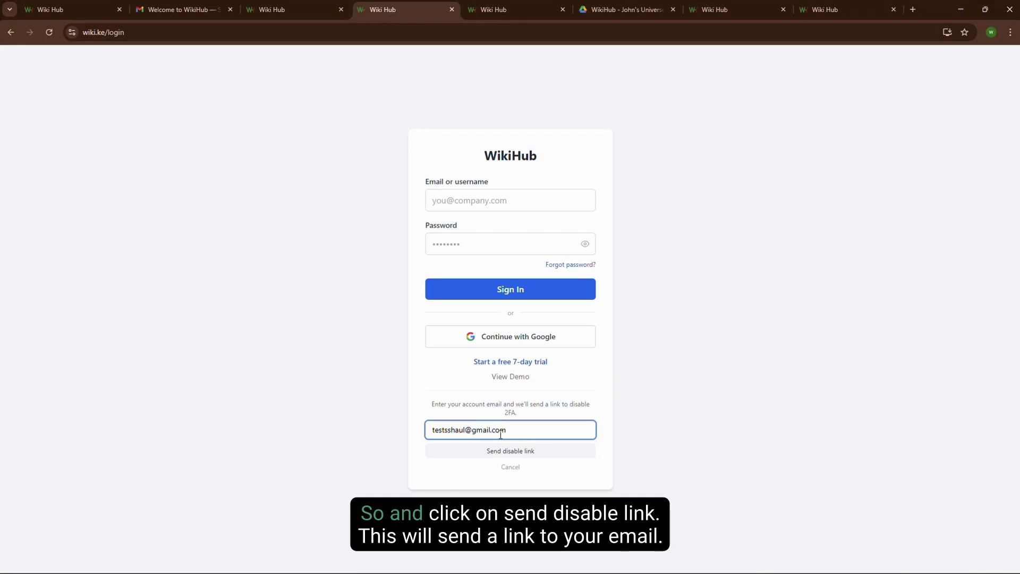
click(498, 453)
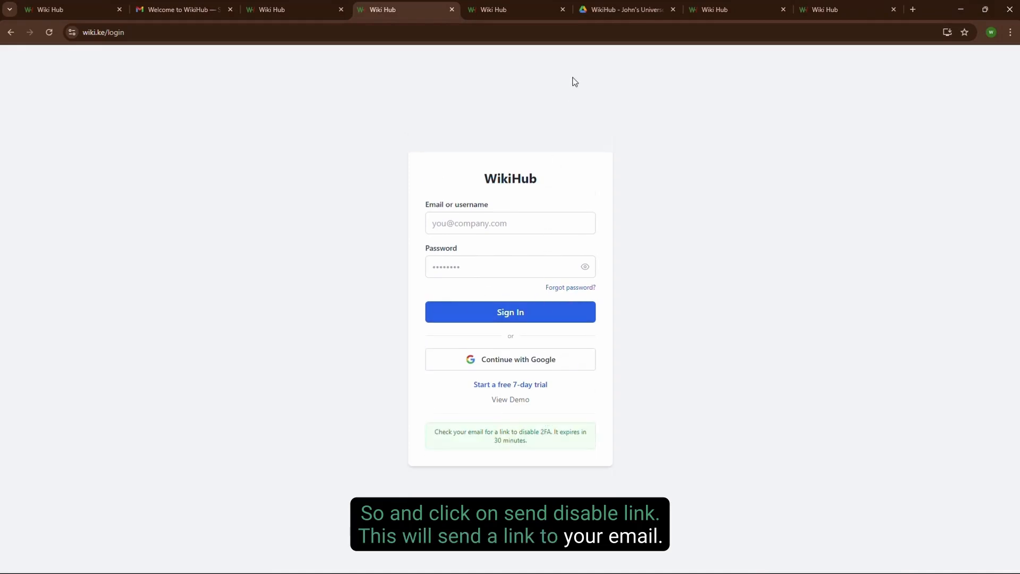
- Switch to Gmail, refresh the inbox, and use the link in the WikiHub recovery email to disable two-factor authentication
click(195, 8)
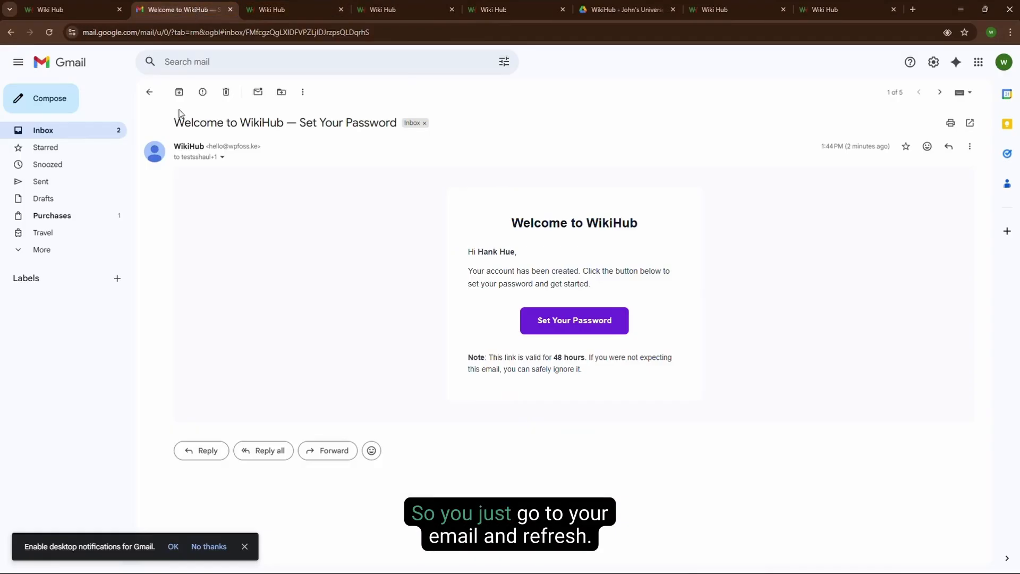
click(151, 92)
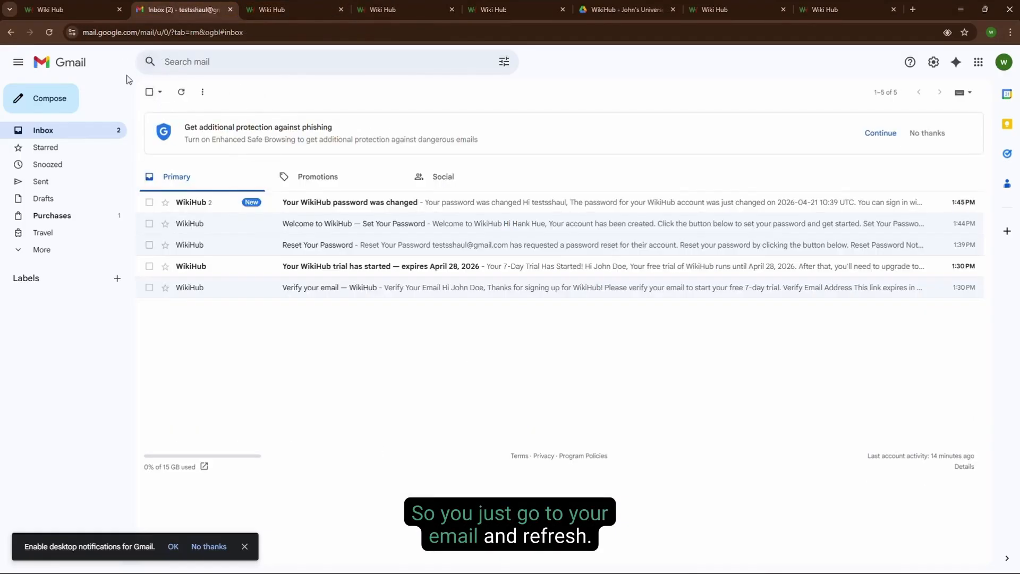
click(182, 93)
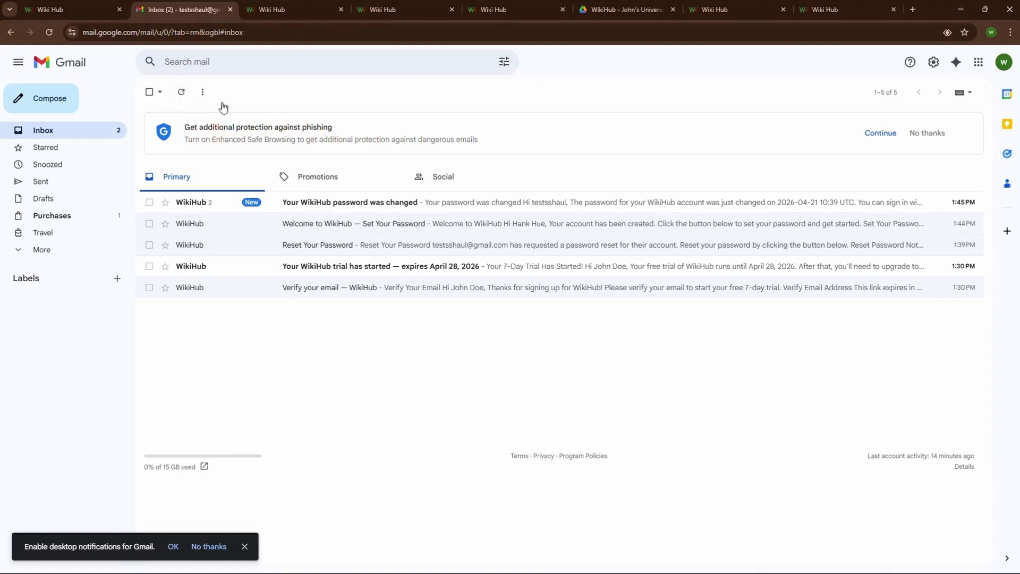
click(178, 208)
click(563, 379)
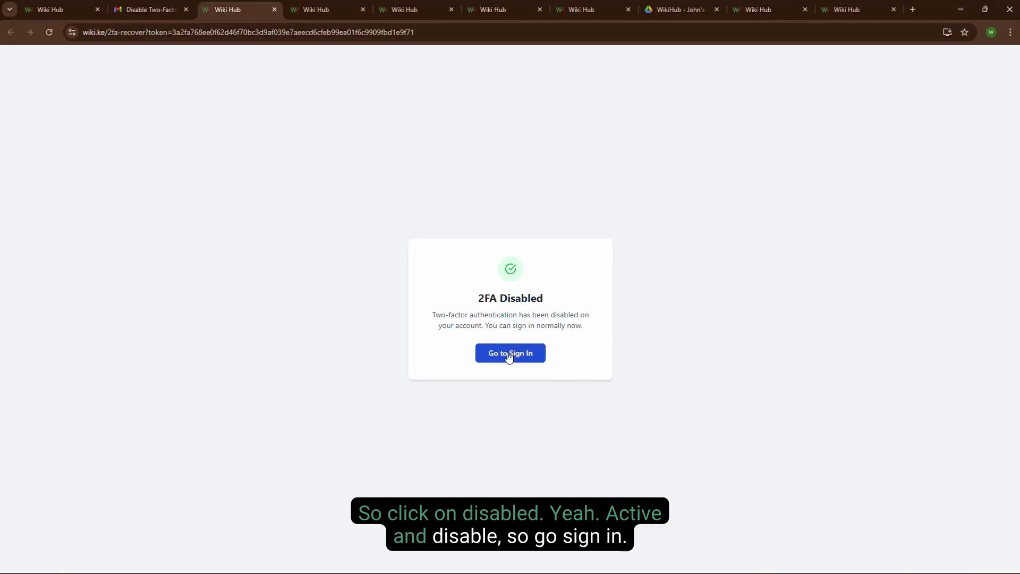
- Go to the sign-in page and sign in with the admin account's email and password
click(509, 355)
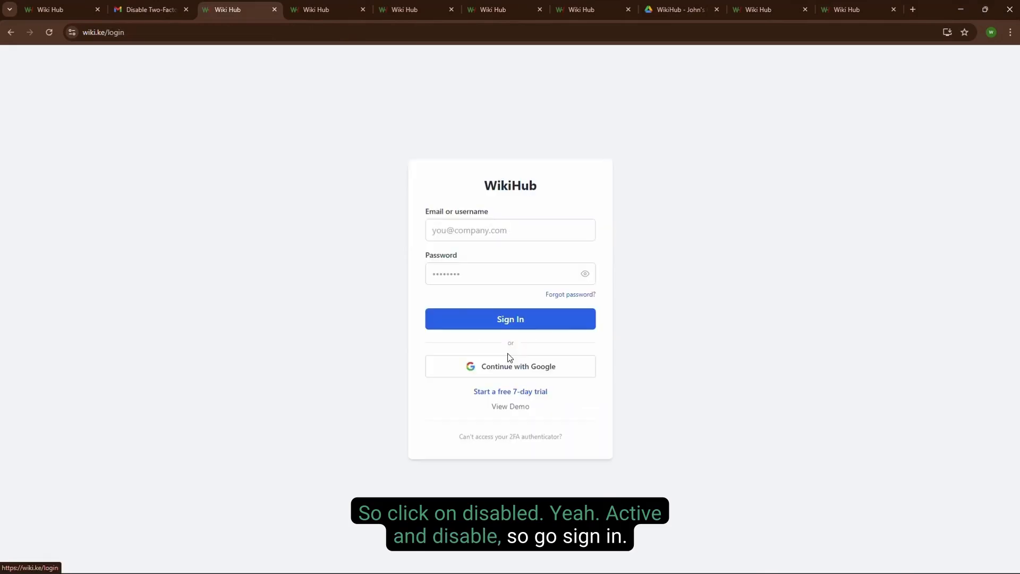
click(477, 237)
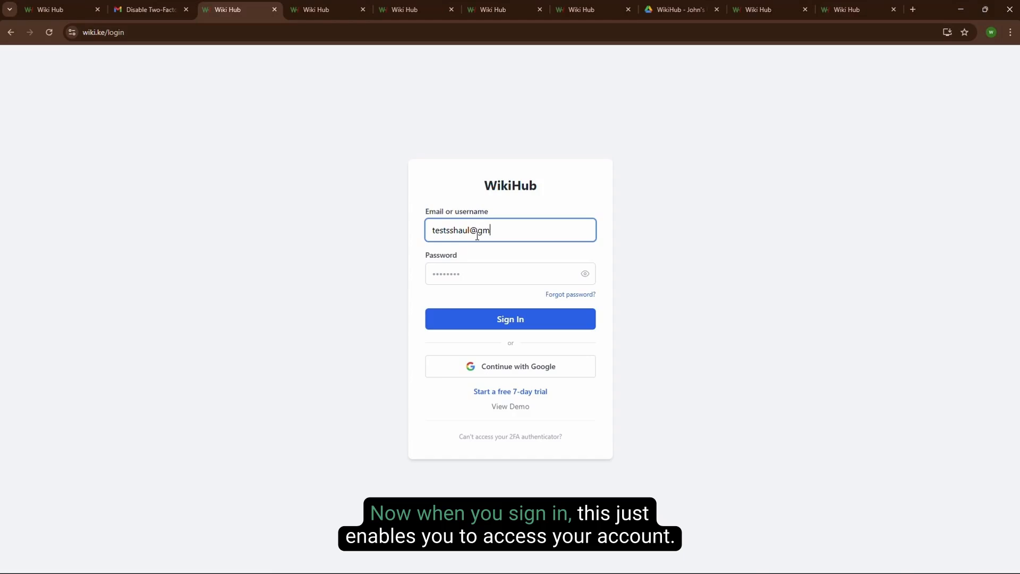
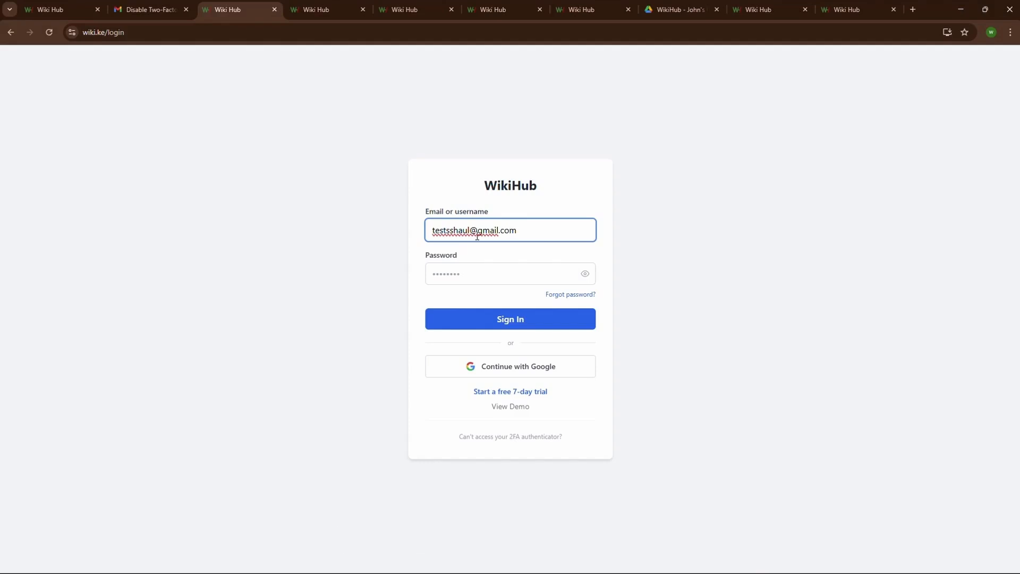
click(479, 276)
text(•)
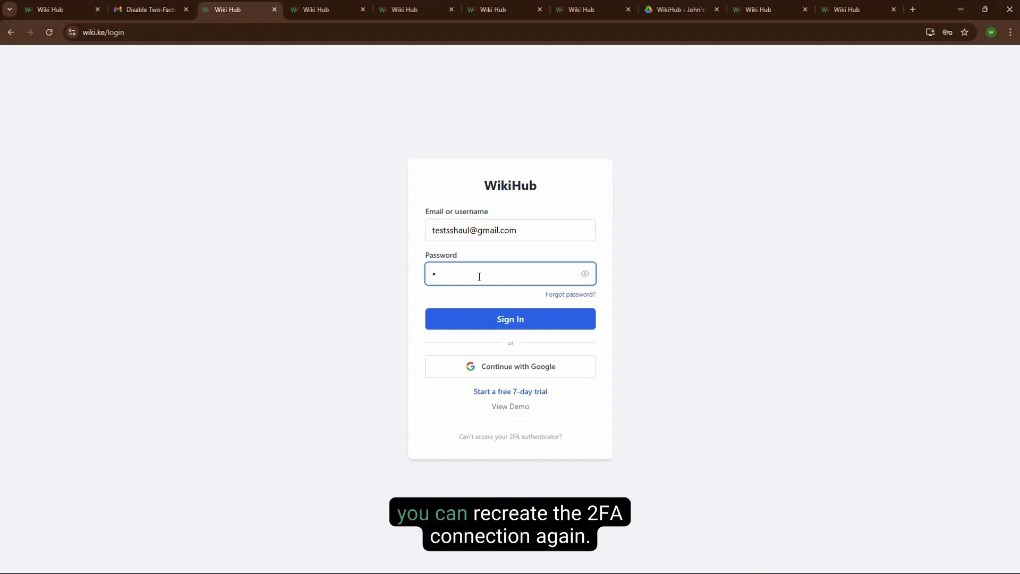
text(•)
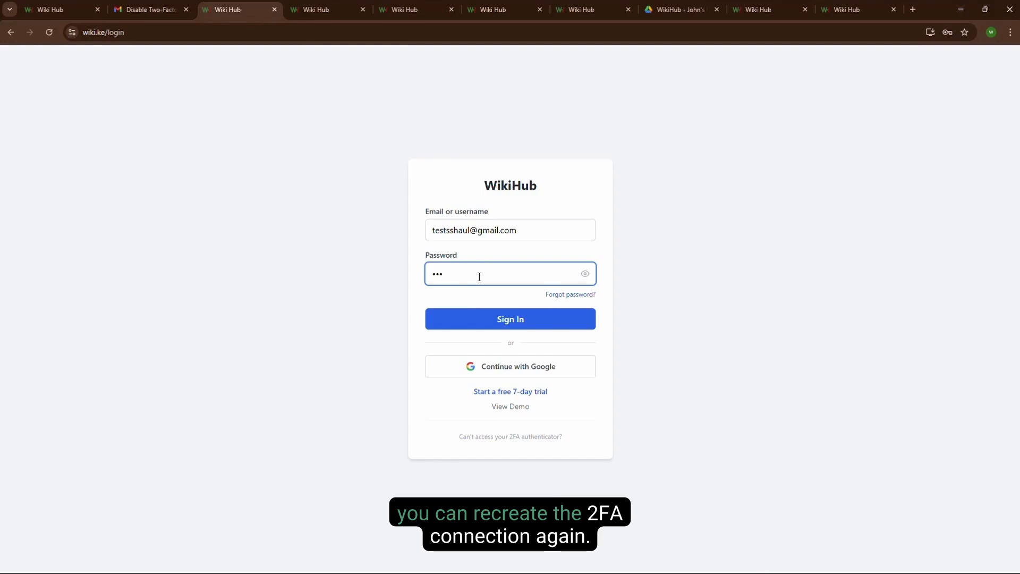
text(••••••)
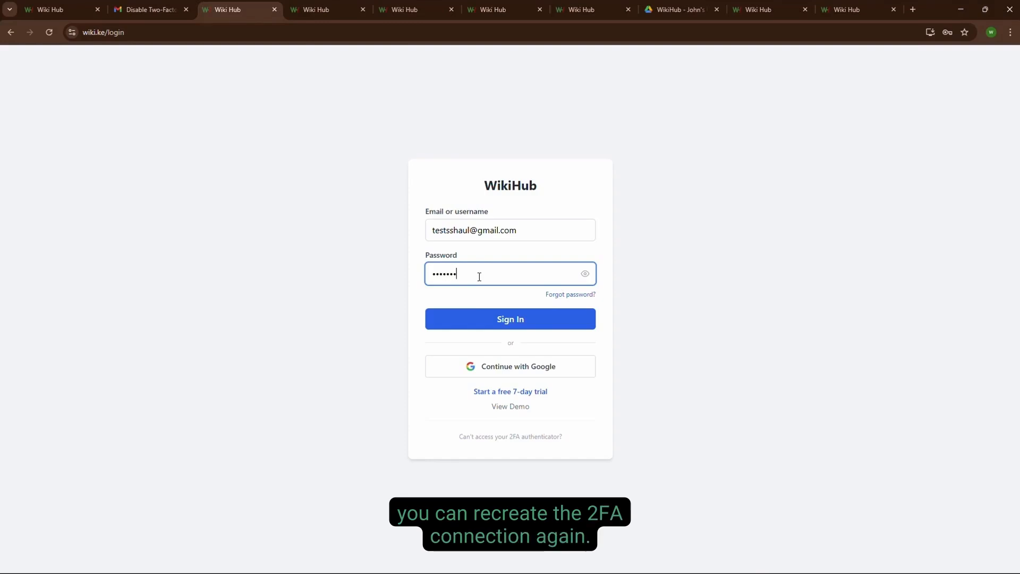
click(497, 322)
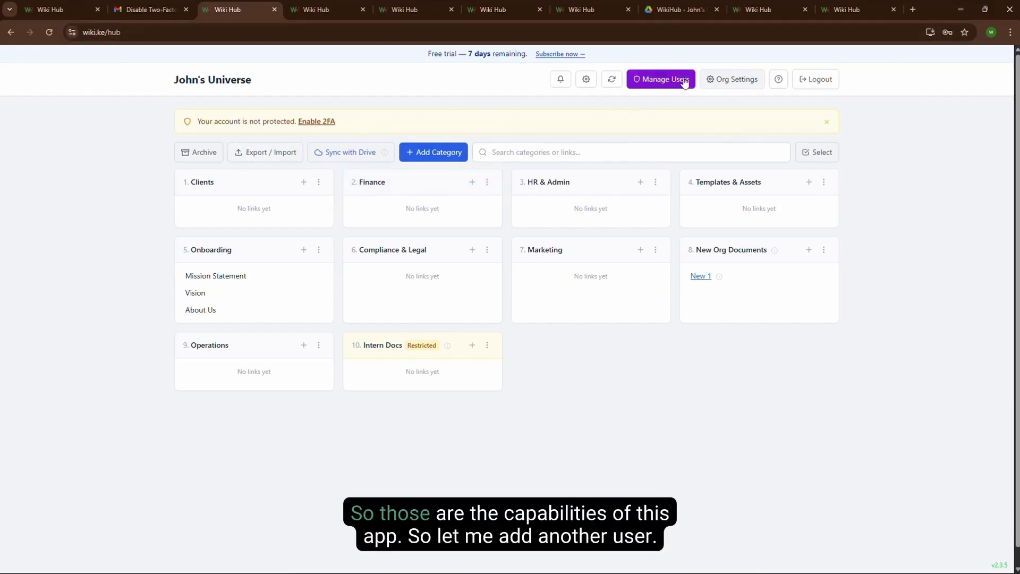
- Start adding a new user in User Management and fill in the person's username and email
click(657, 82)
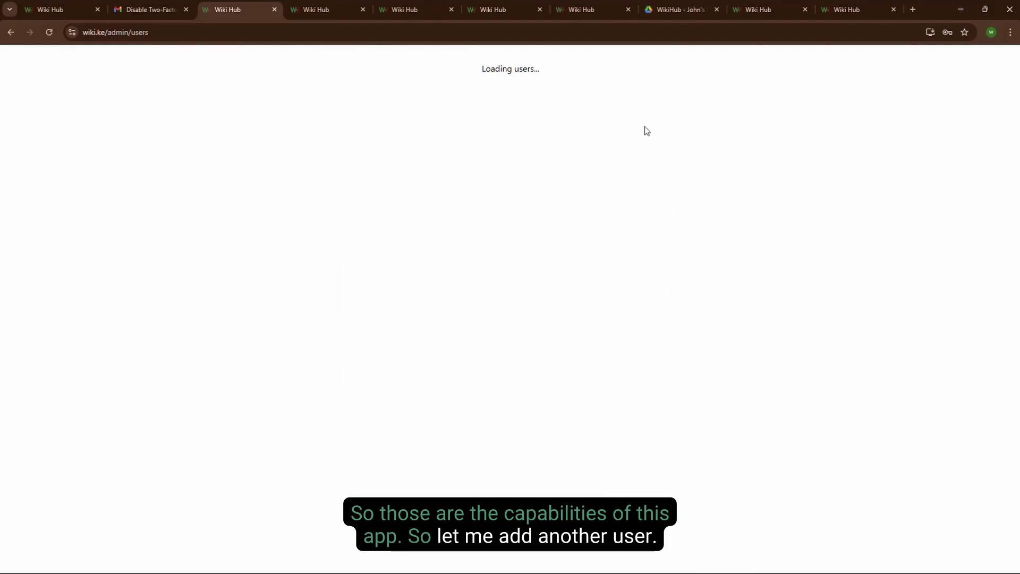
click(788, 72)
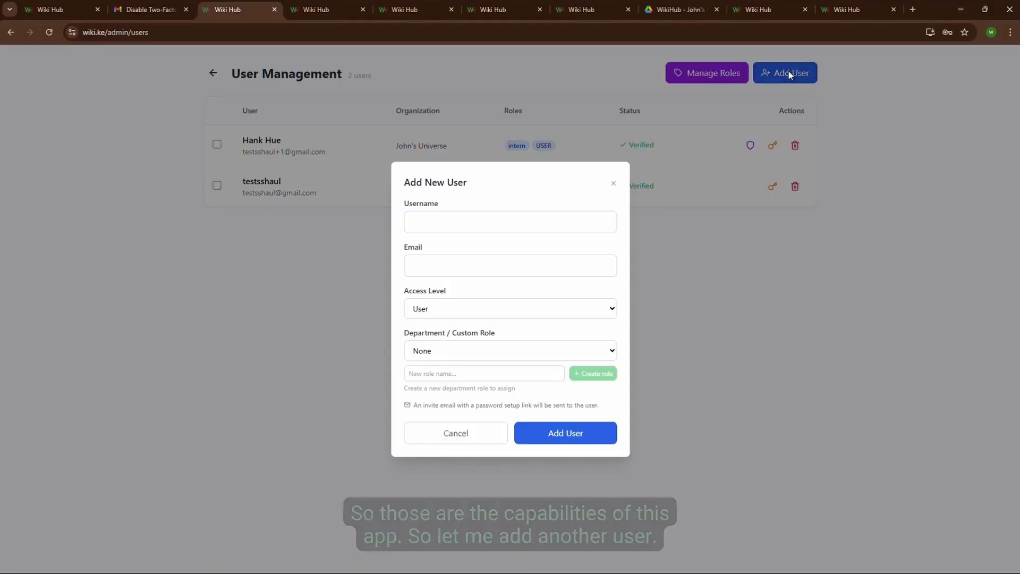
click(443, 218)
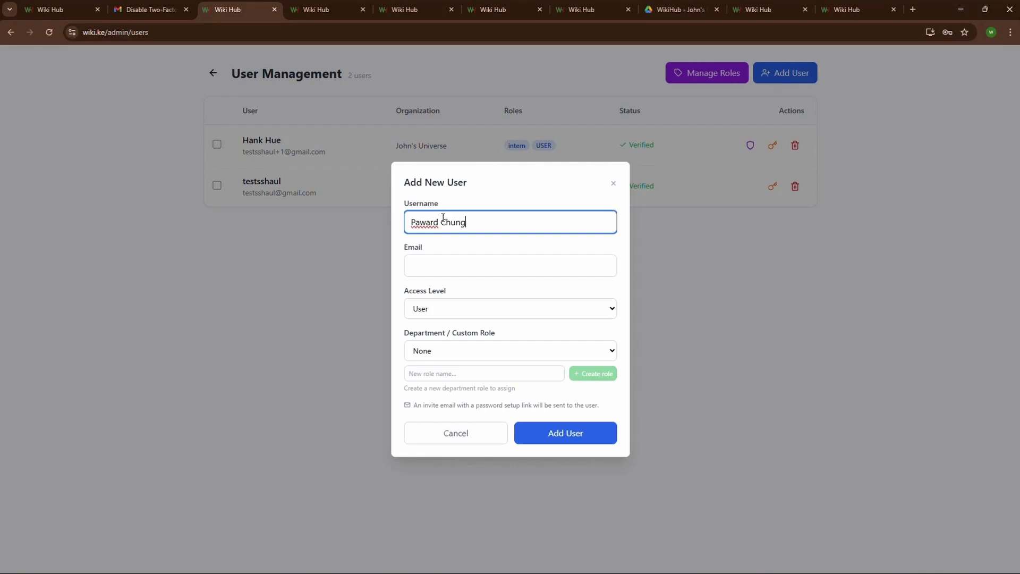
click(444, 262)
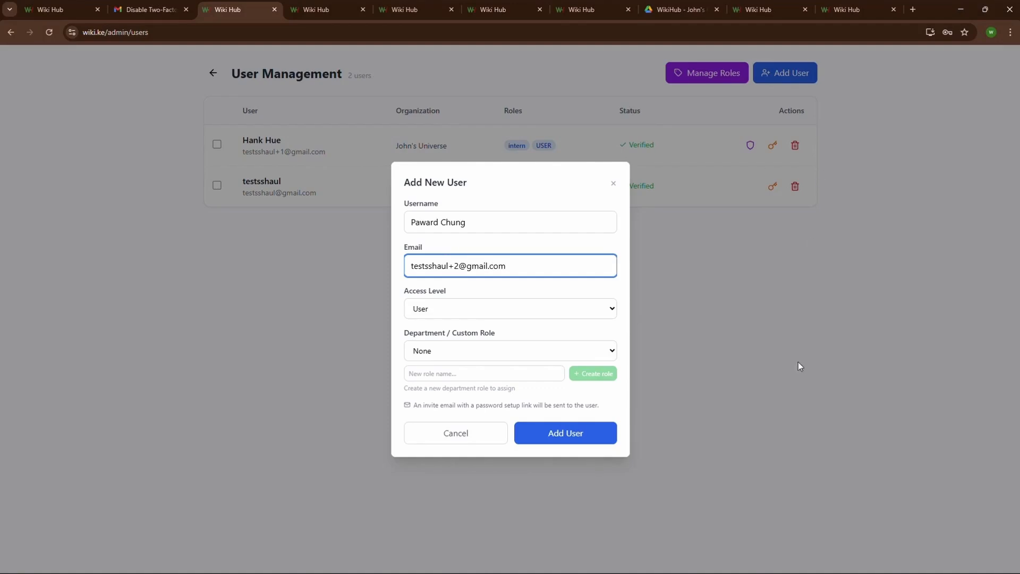
- Create a custom role named operations for the new user, keep the User access level, and add the user
click(601, 345)
click(470, 349)
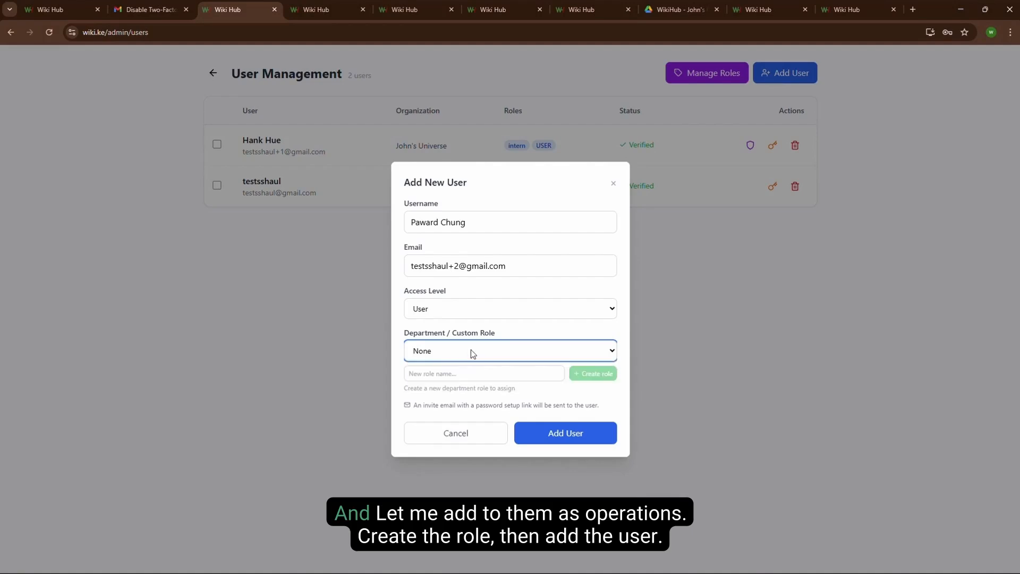
click(471, 373)
text(op)
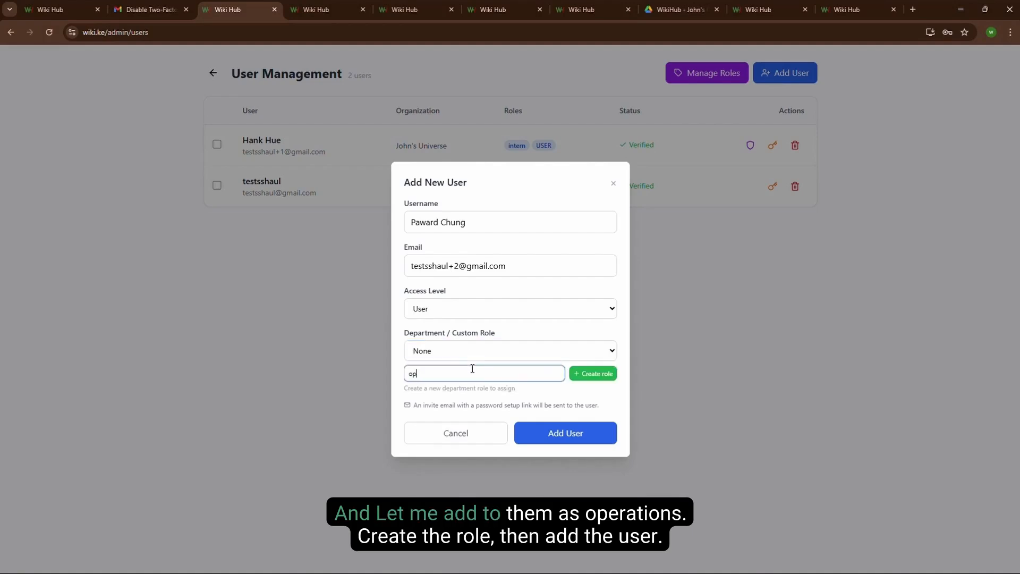
text(era)
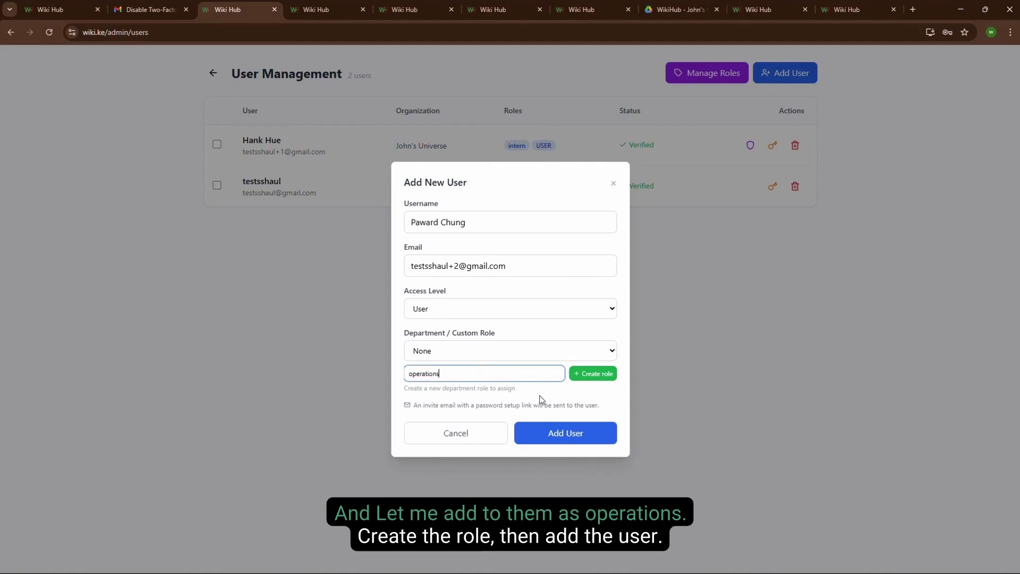
text(tions)
click(593, 373)
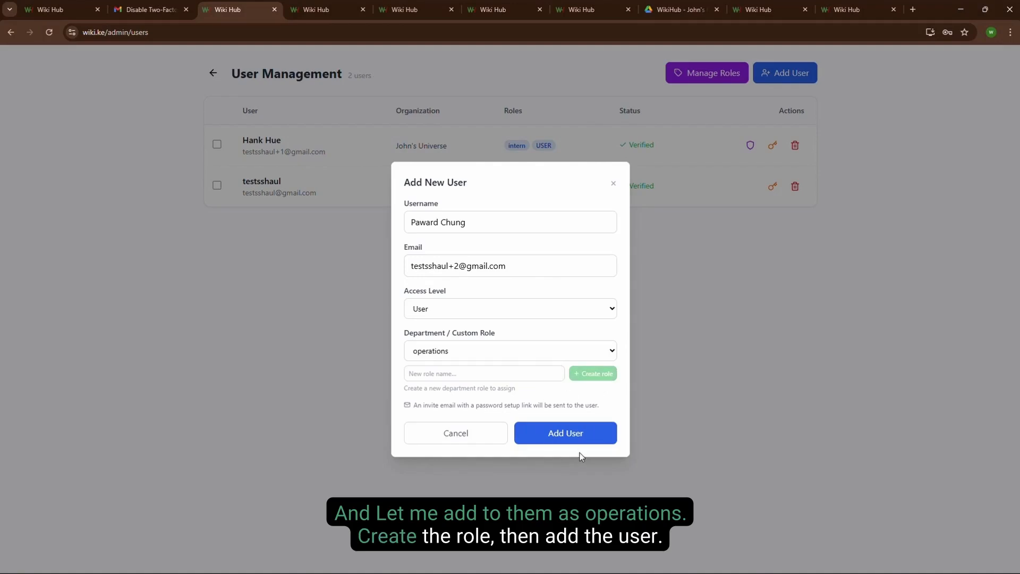
click(581, 433)
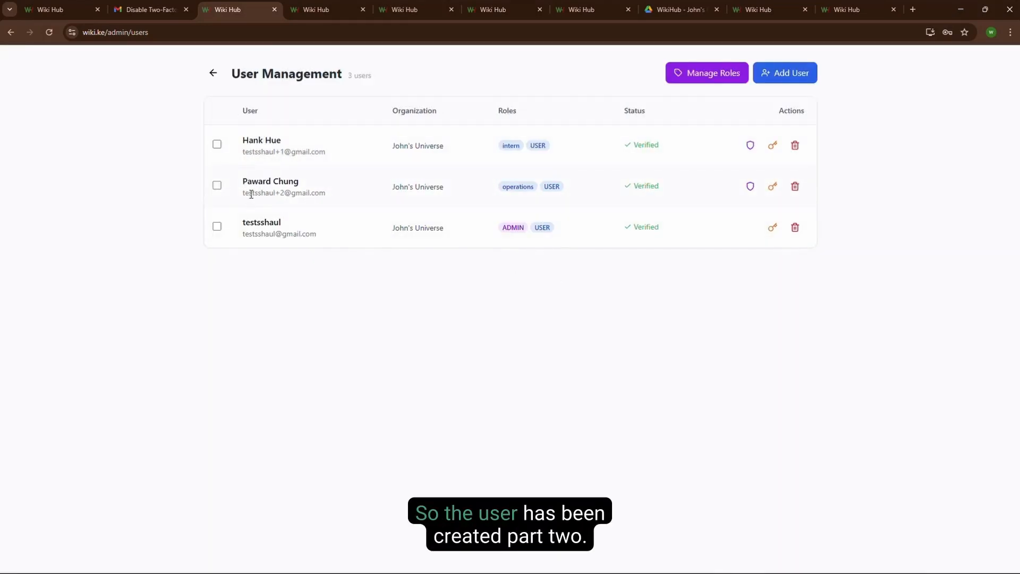
- Return to the hub and restrict the Operations category's access to the operations role only
click(213, 75)
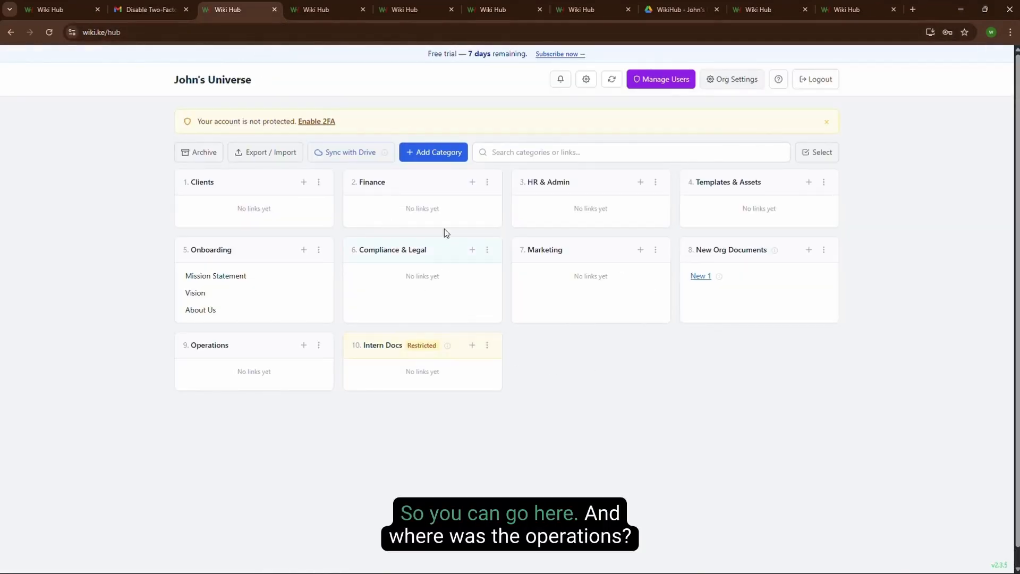
click(319, 345)
click(268, 407)
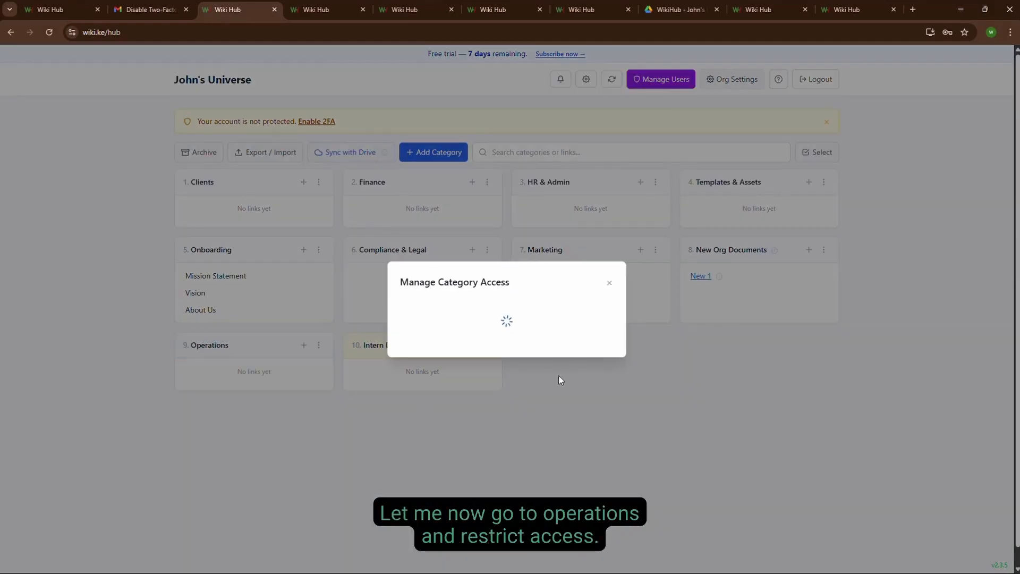
click(430, 366)
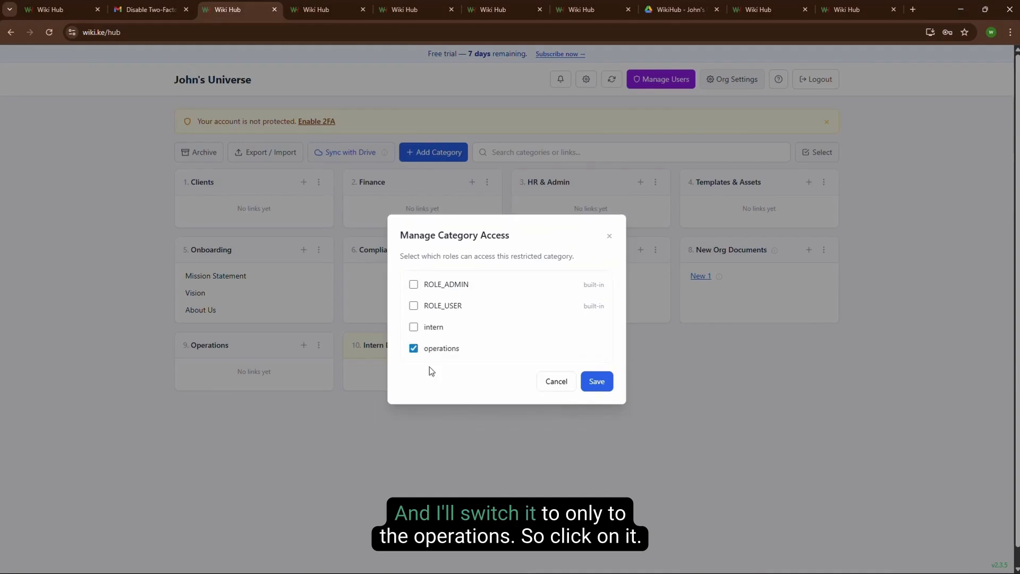
click(600, 383)
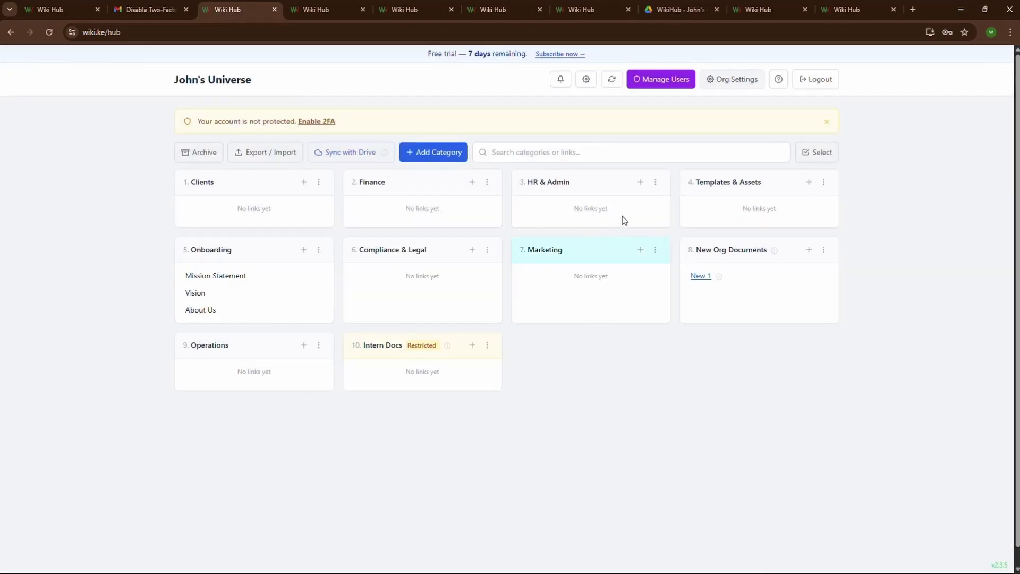
- Switch to the incognito window and reload the intern user's hub to check access to the Operations category
mouse_move(442, 571)
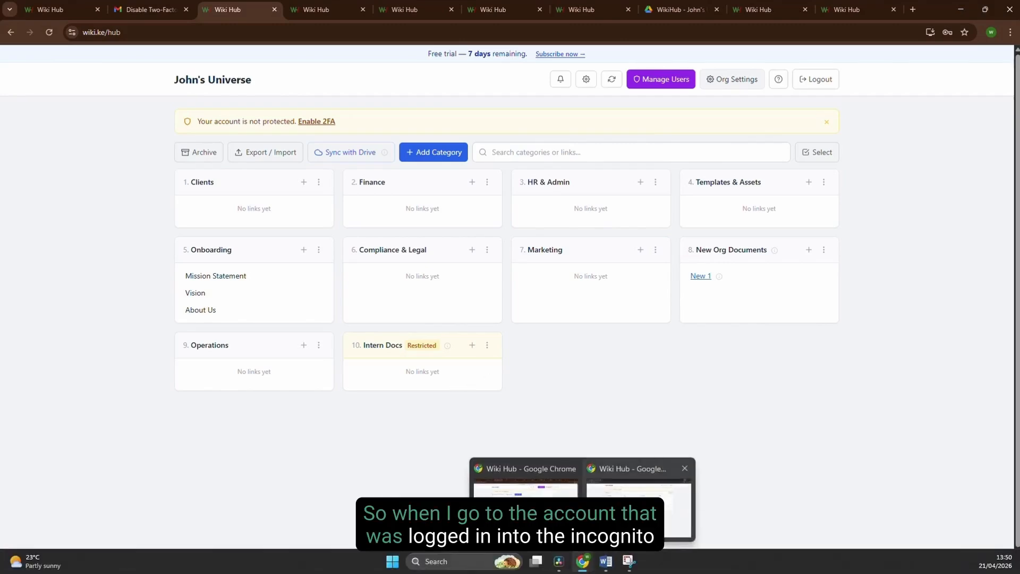
click(640, 505)
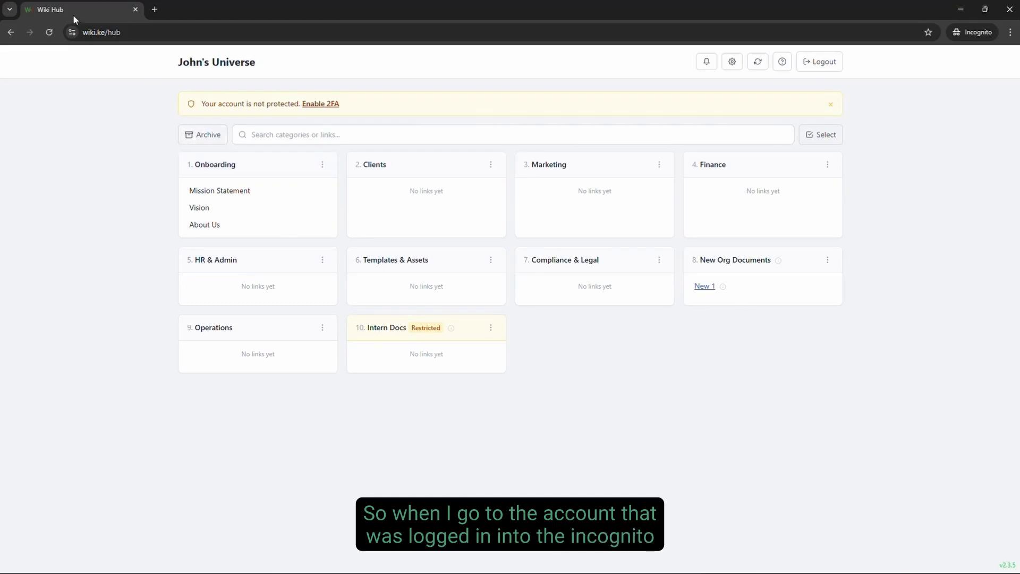
click(48, 33)
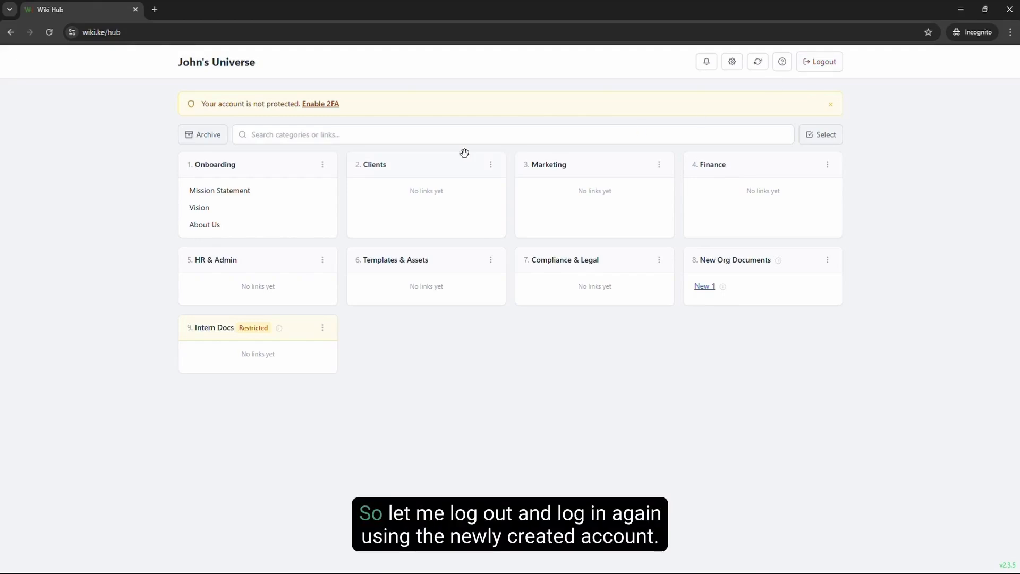
- Log out of the intern account and try to sign in with the new operations user's email and password
click(816, 68)
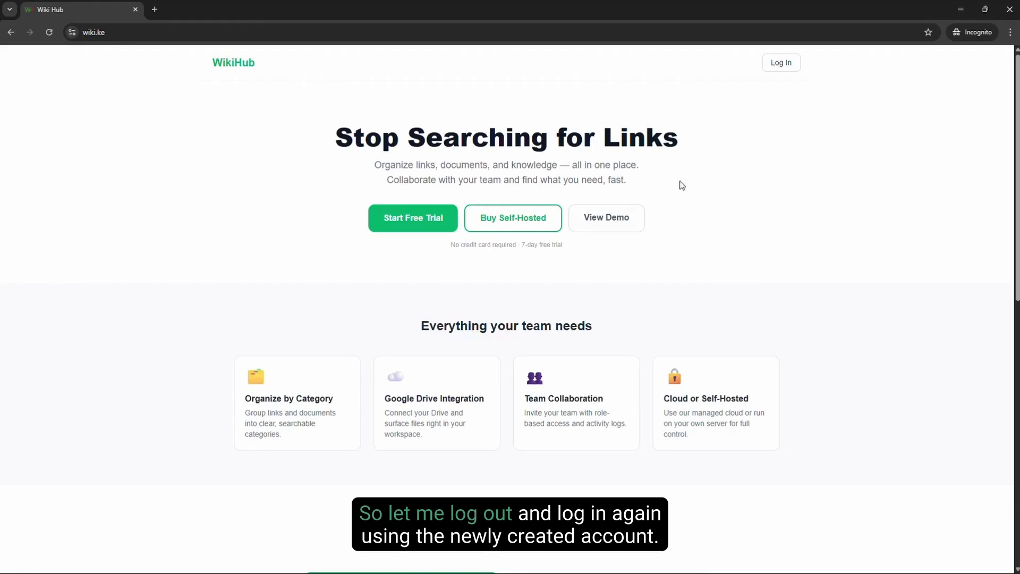
click(775, 66)
click(524, 226)
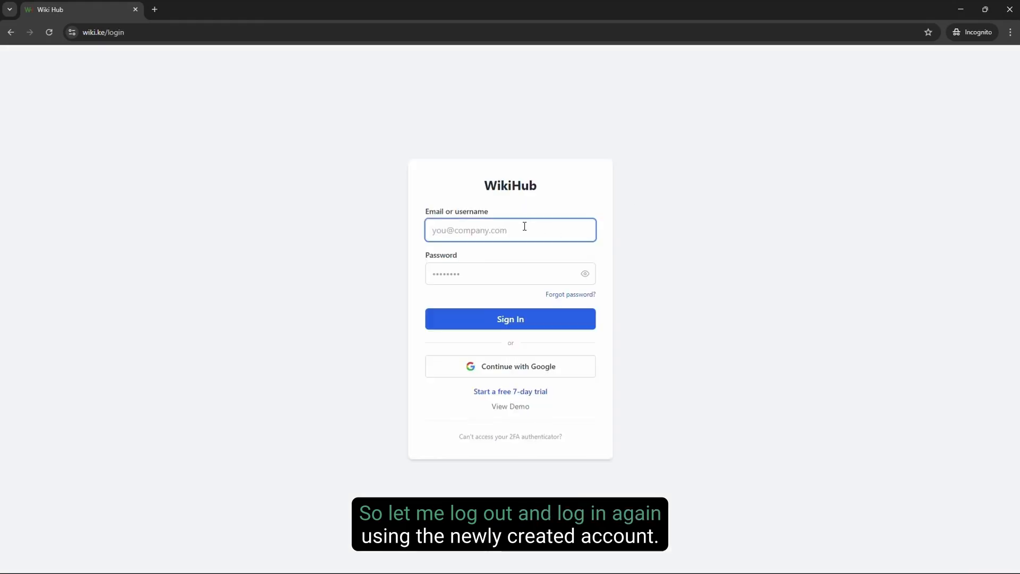
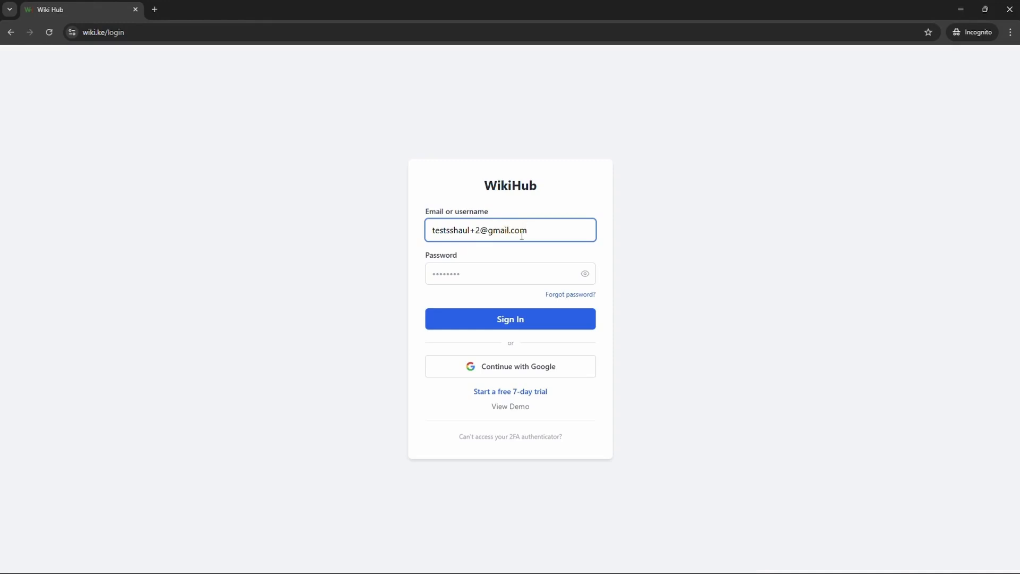
click(487, 270)
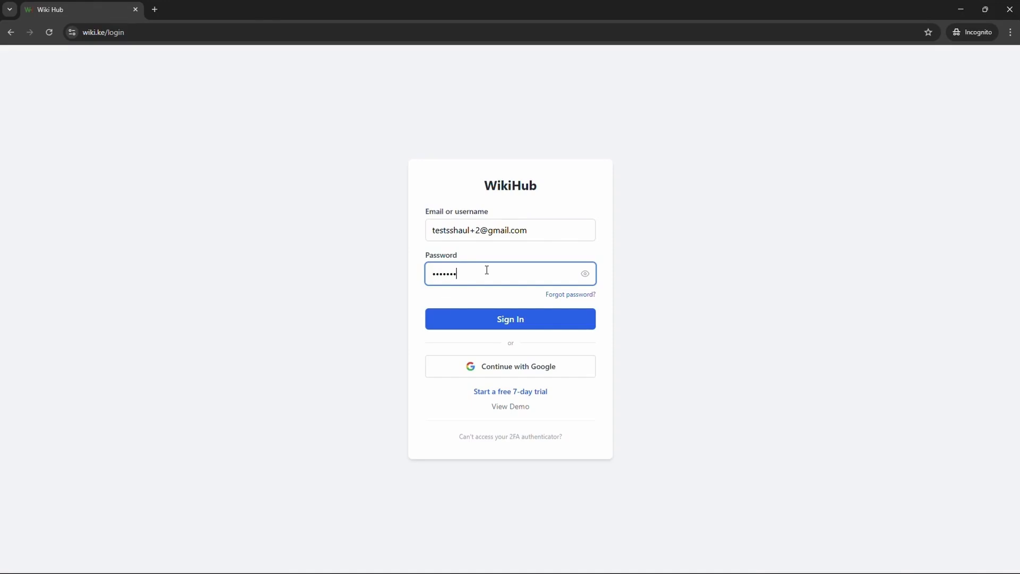
click(533, 321)
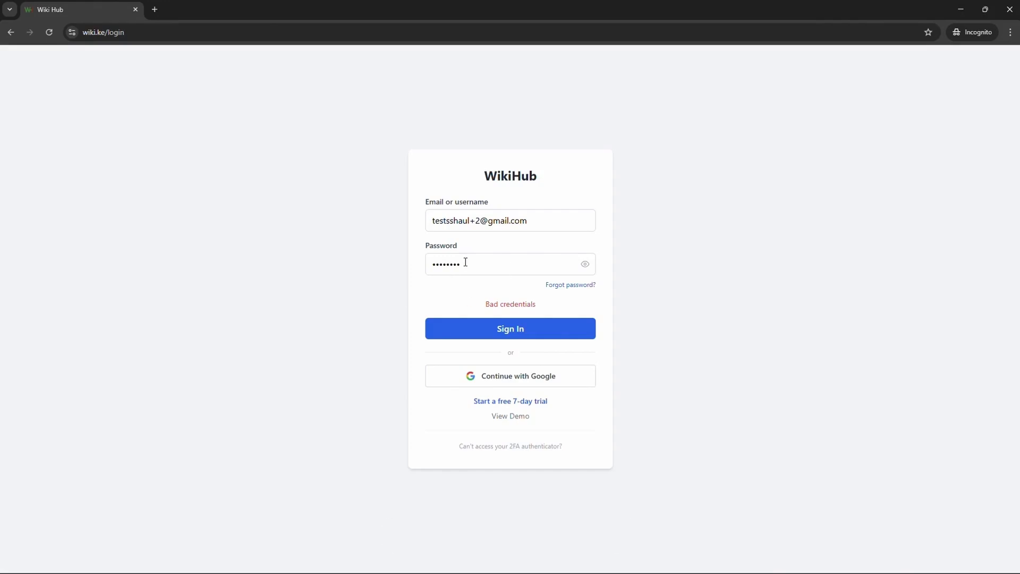
drag(465, 262, 414, 270)
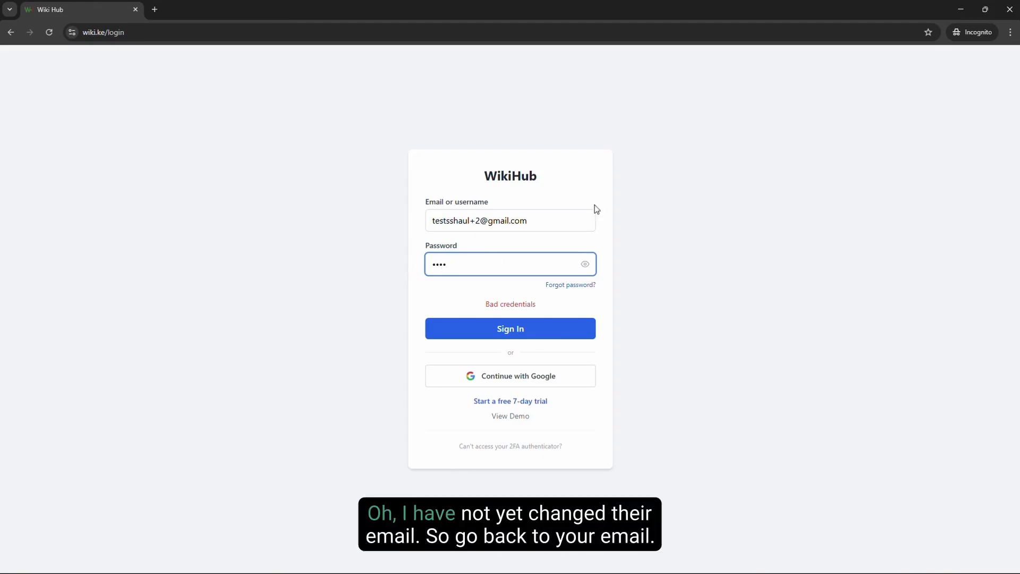
- Switch to Gmail in the main browser window, open the newest WikiHub welcome email and follow its set-password link
mouse_move(582, 561)
click(523, 507)
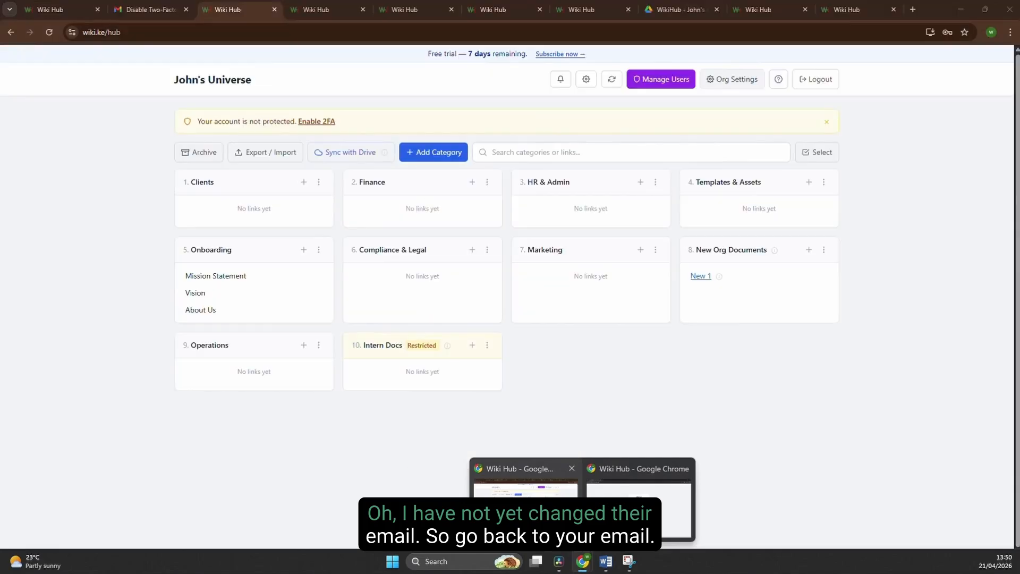
click(153, 7)
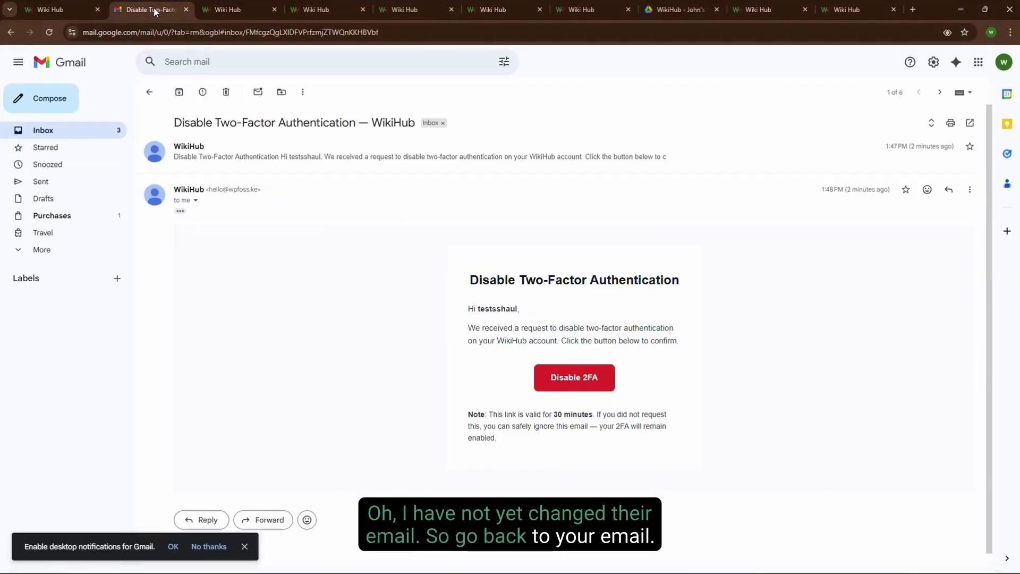
click(149, 91)
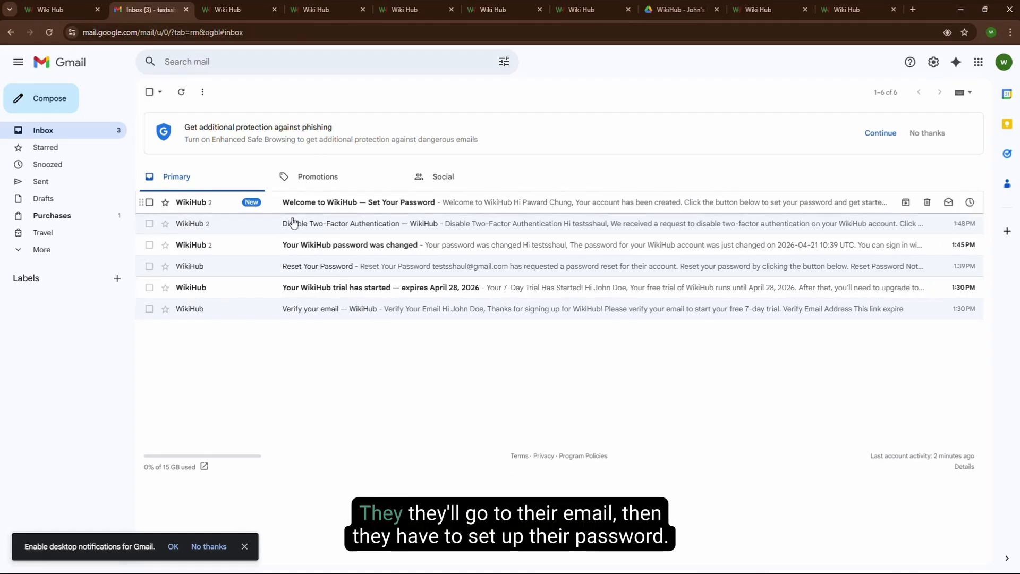
click(332, 203)
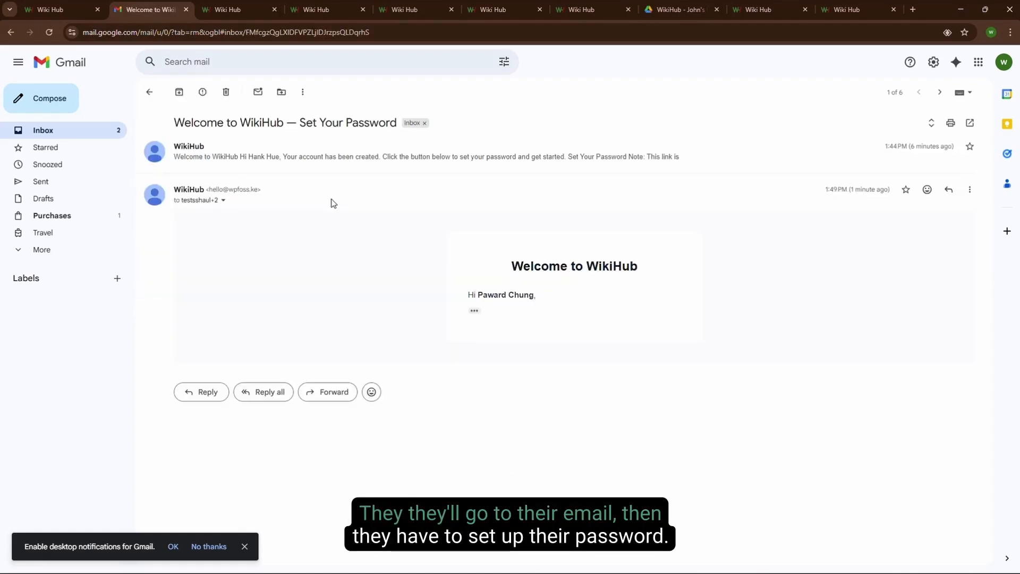
click(474, 311)
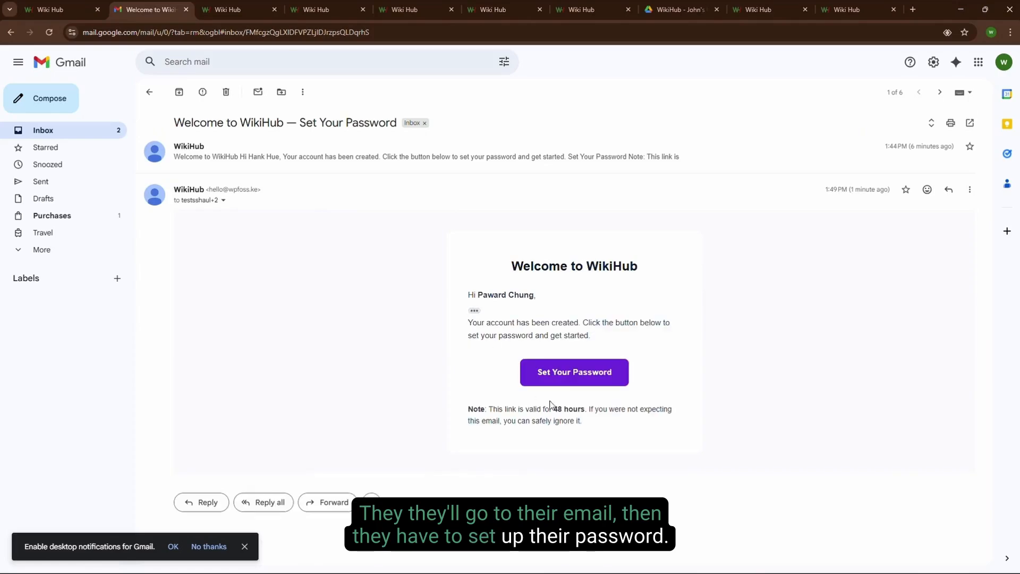
click(565, 379)
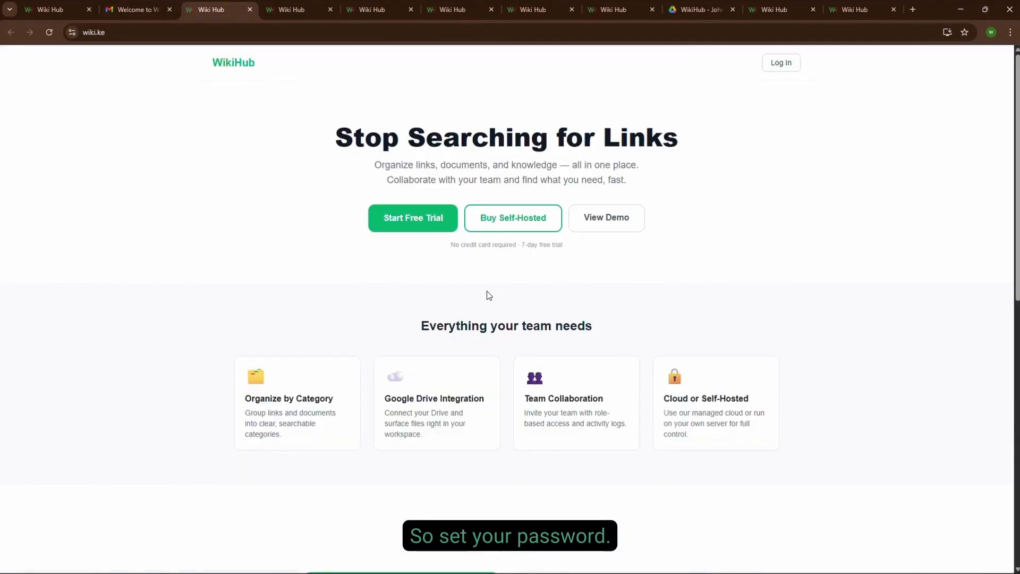
click(121, 11)
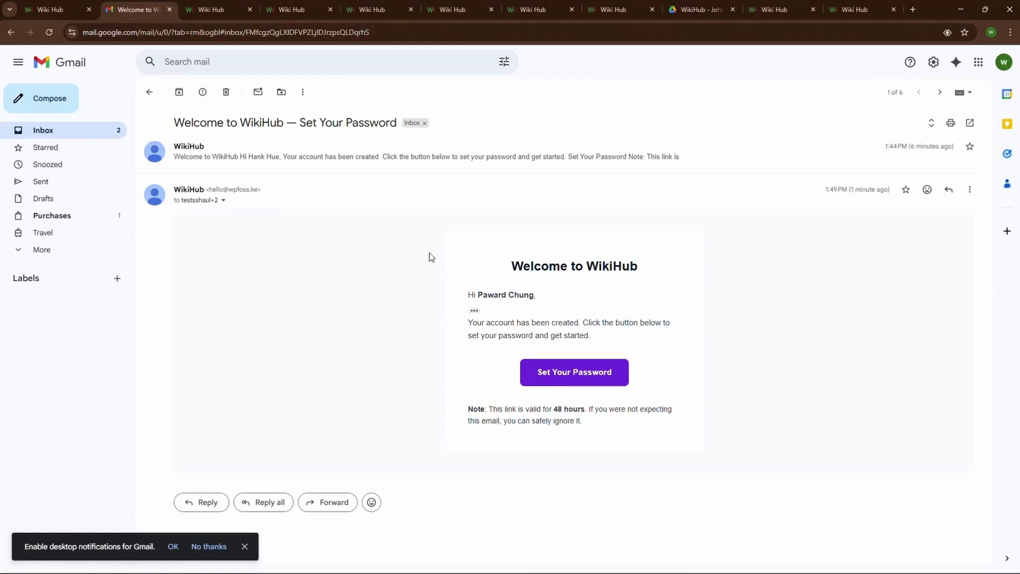
click(564, 380)
- Enter and confirm the new account's password, and submit the password reset
click(478, 288)
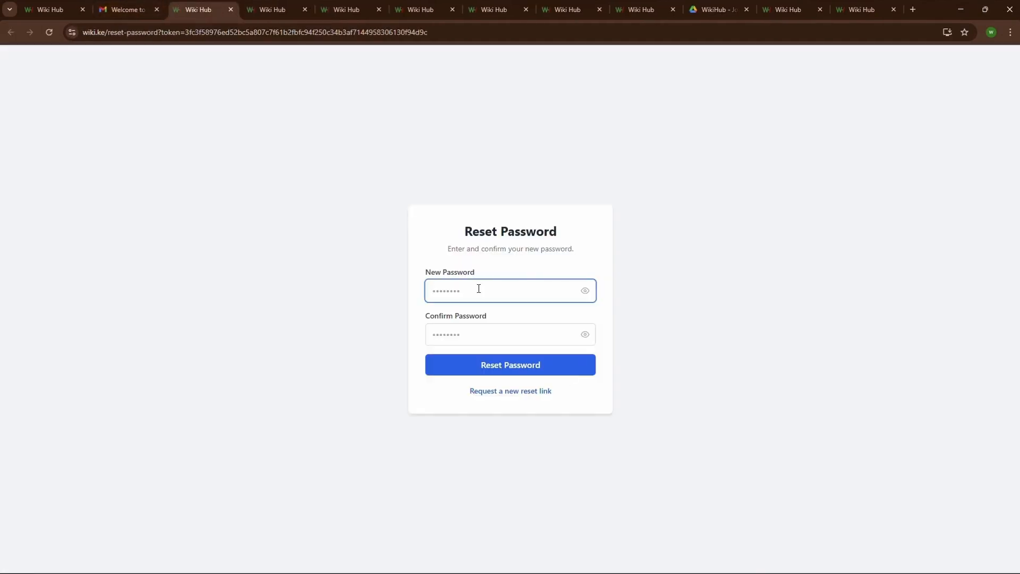
text(a)
click(468, 336)
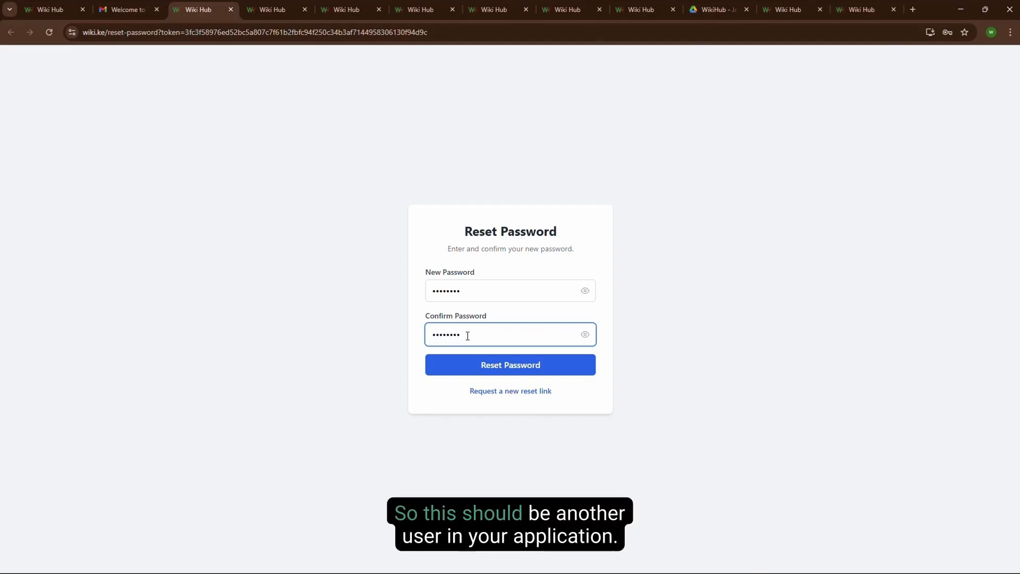
click(535, 372)
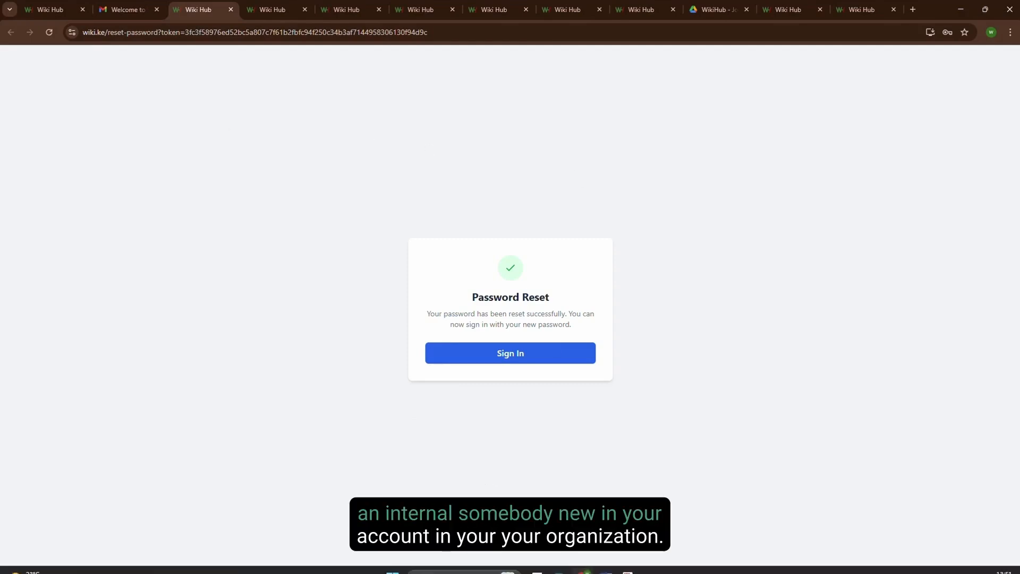
- Return to the incognito window, re-enter the new user's account password and sign in
mouse_move(582, 560)
click(638, 478)
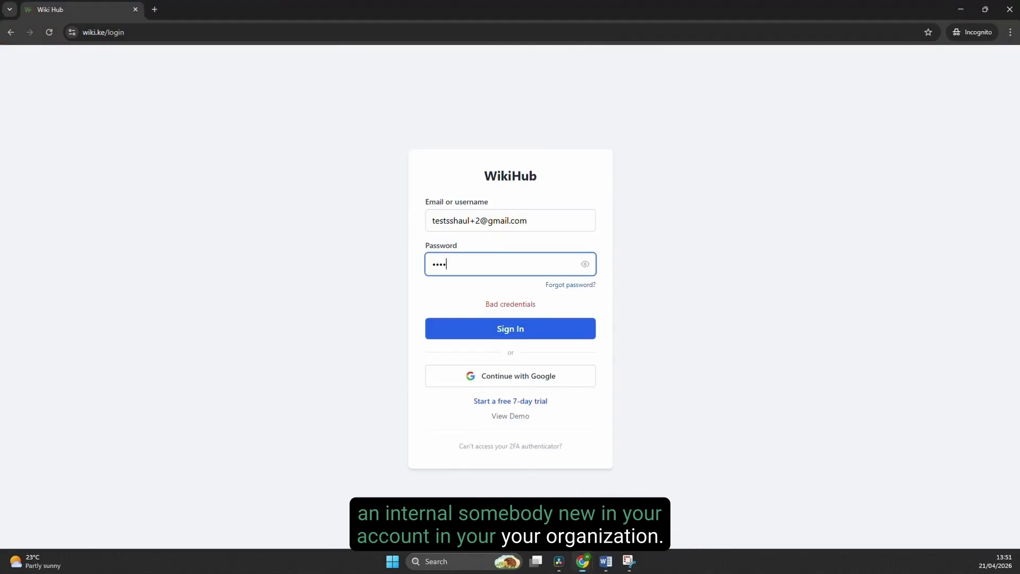
key(BackSpace)
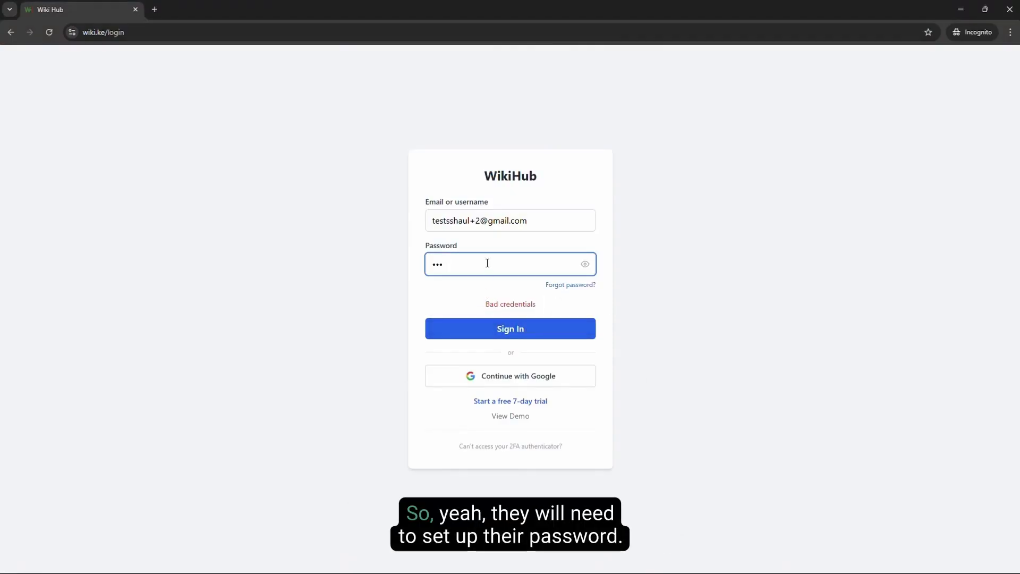
key(BackSpace)
key(BackSpace)
text(•••••)
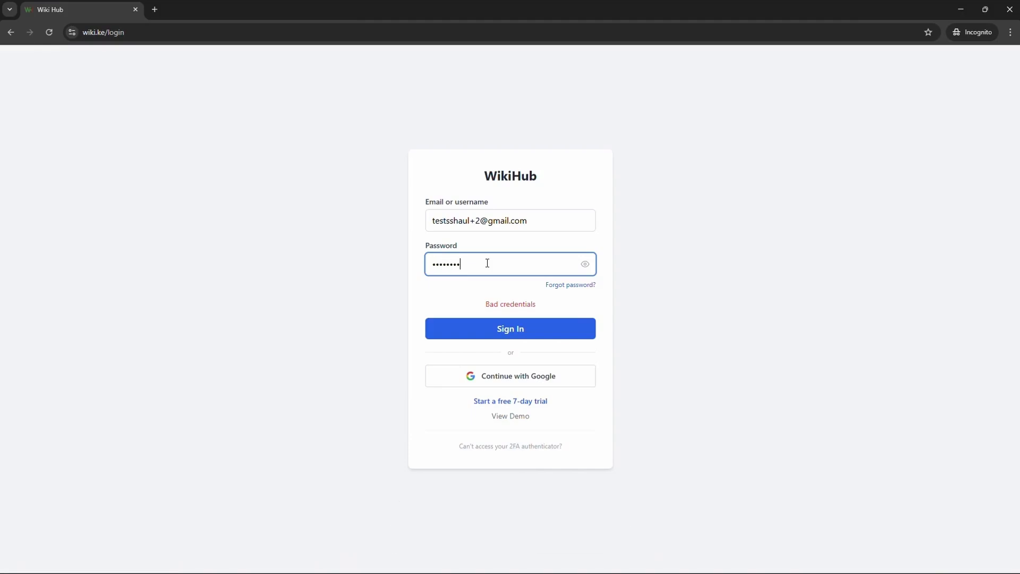
click(518, 321)
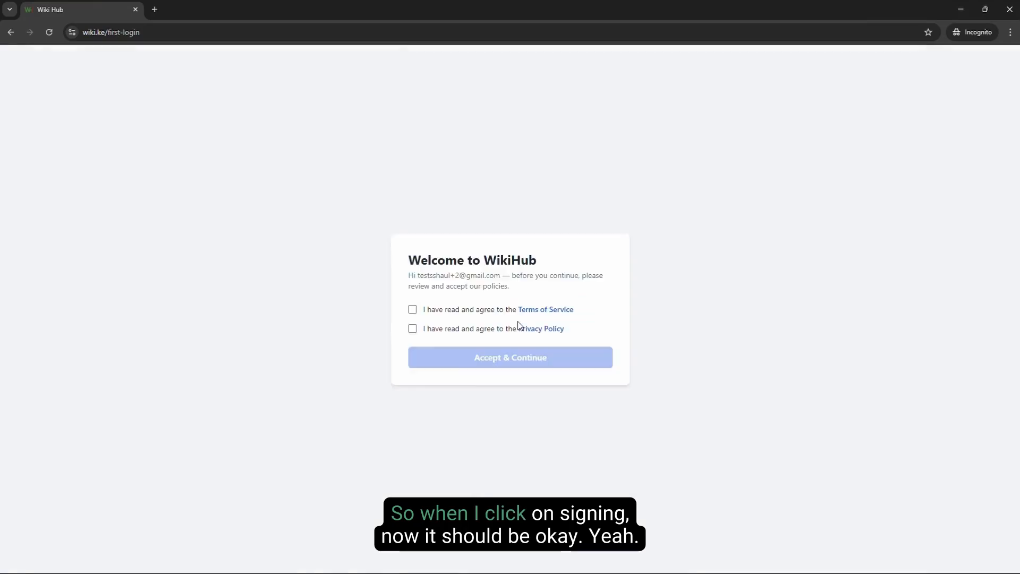
- Agree to the Terms of Service and Privacy Policy and continue to the hub
click(412, 309)
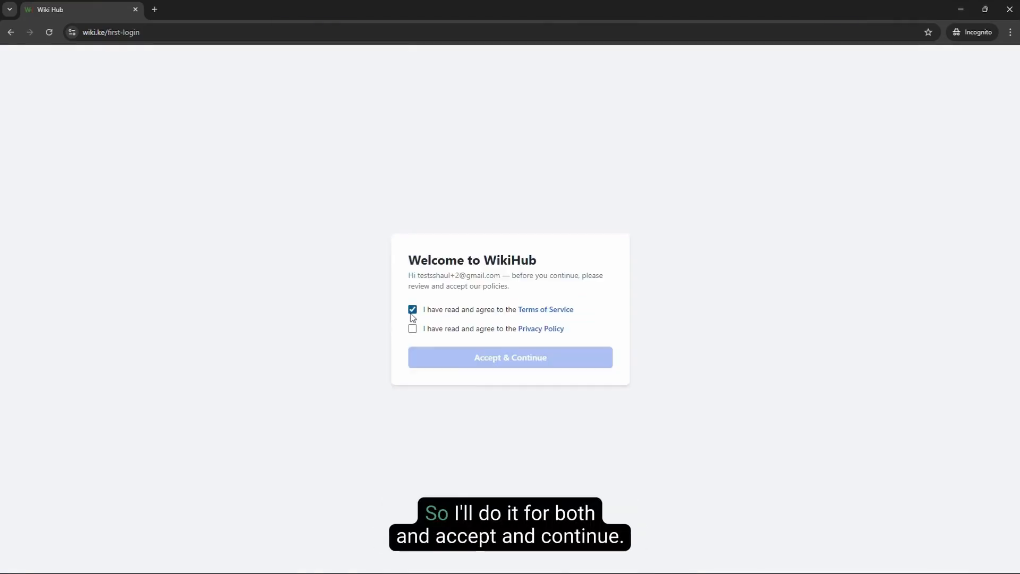
click(412, 328)
click(453, 357)
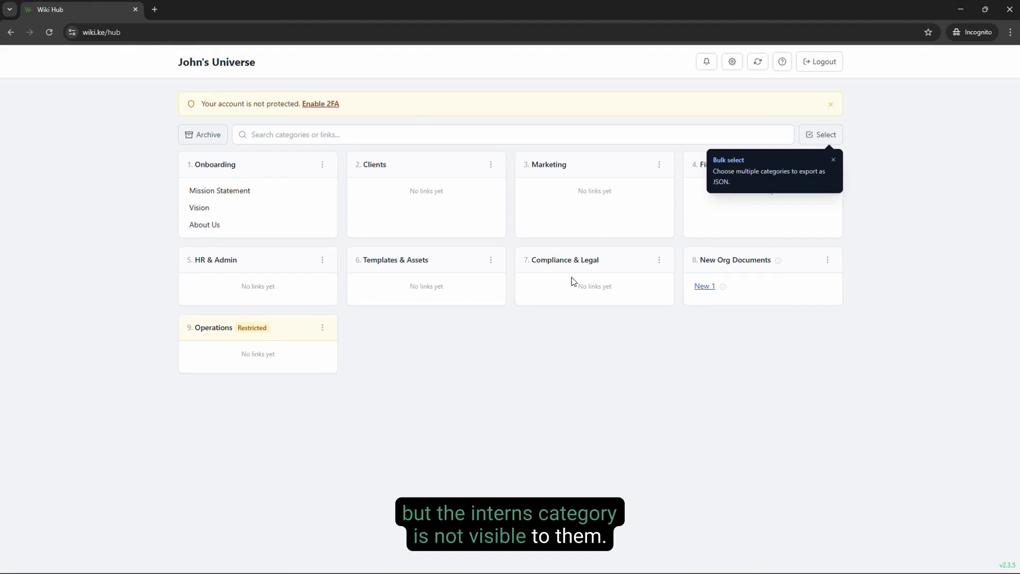
- Dismiss the Bulk select tip and check the operations user's notifications
click(833, 159)
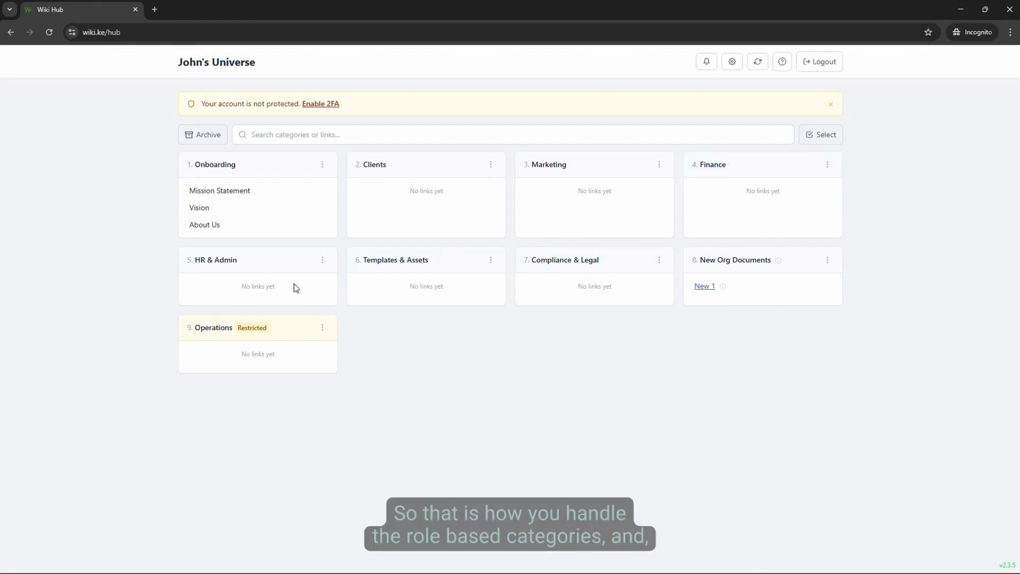
click(706, 63)
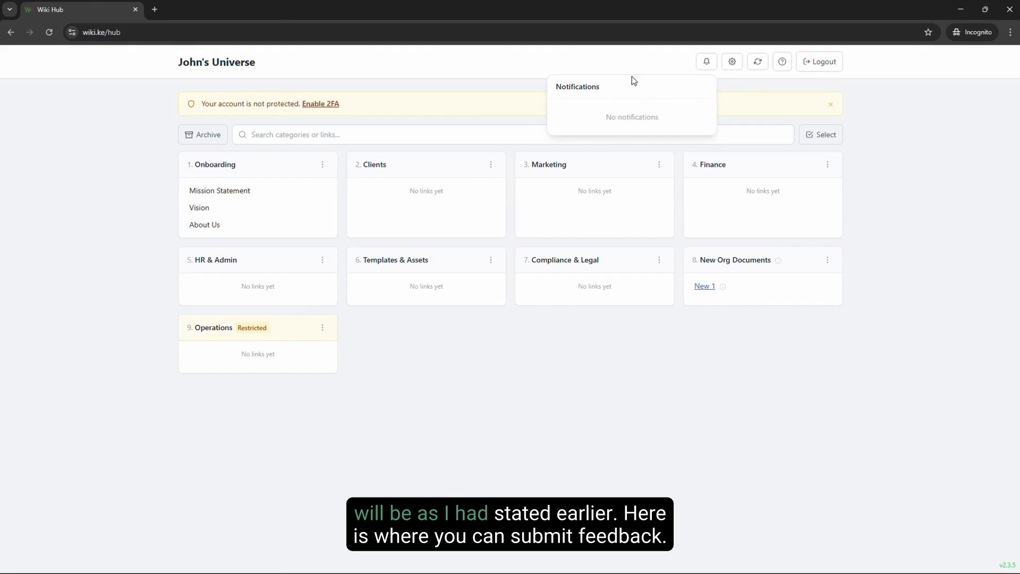
click(612, 68)
- Open the Send Feedback form and set its category to Bug Report
click(782, 63)
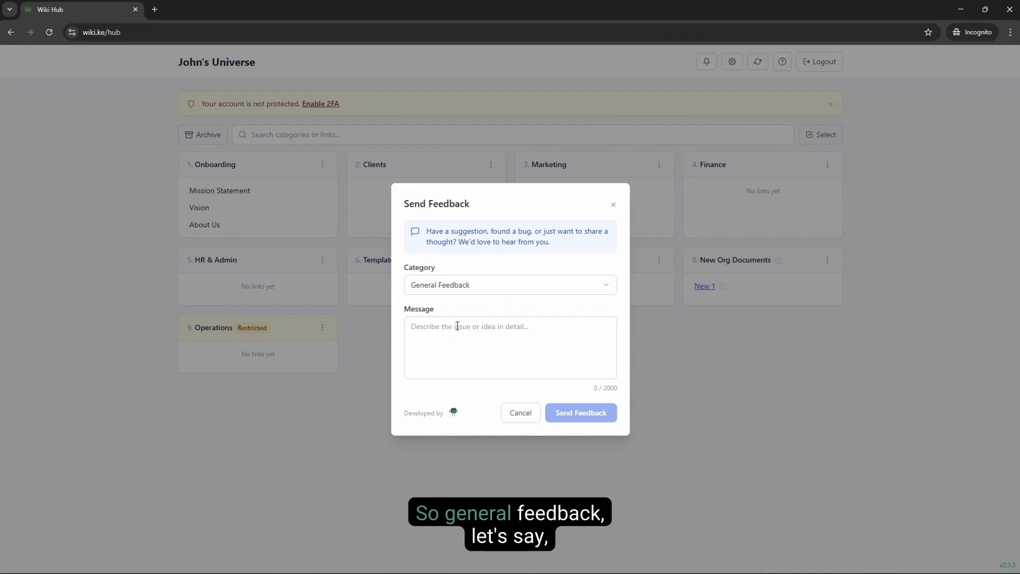
click(486, 285)
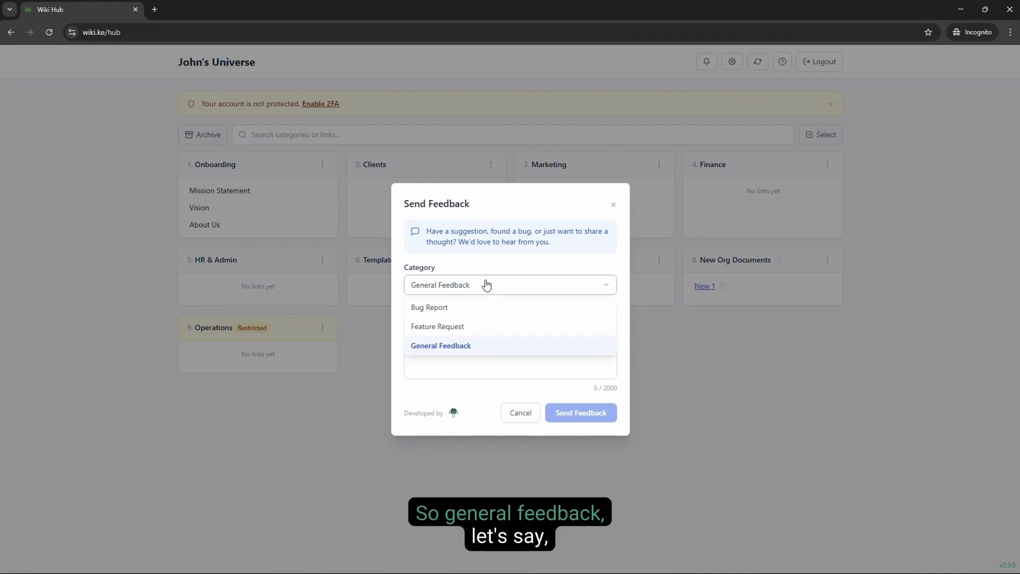
click(486, 364)
click(512, 287)
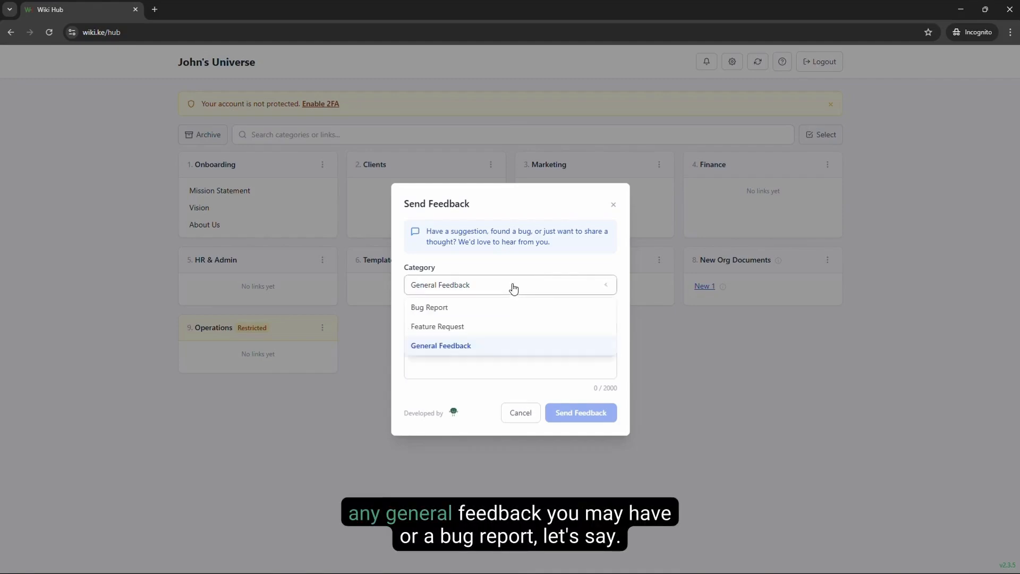
click(438, 307)
- Write "Glitching Screen in dashboard" as the feedback message, send it and close the dialog
click(485, 334)
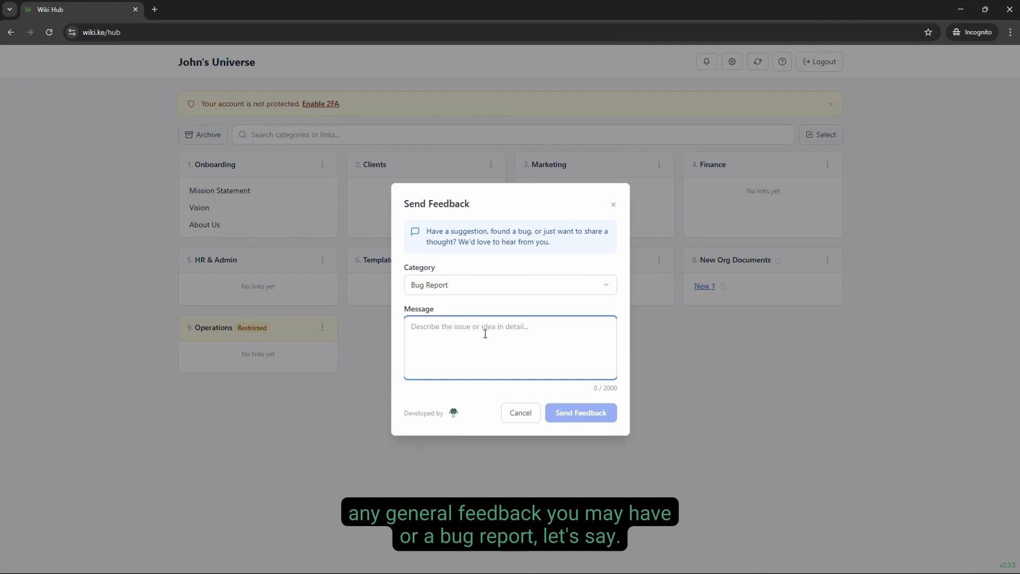
text(F)
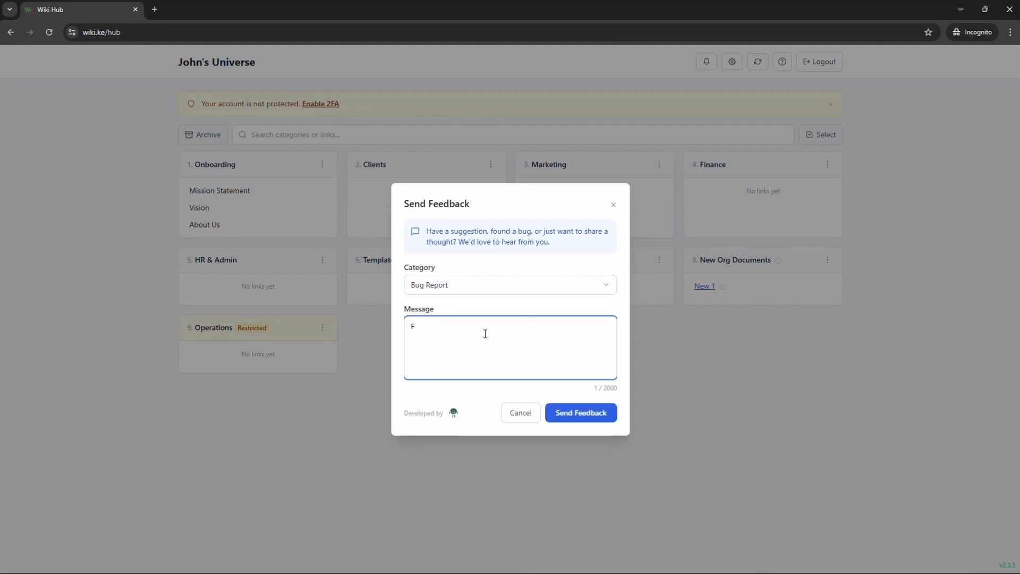
key(BackSpace)
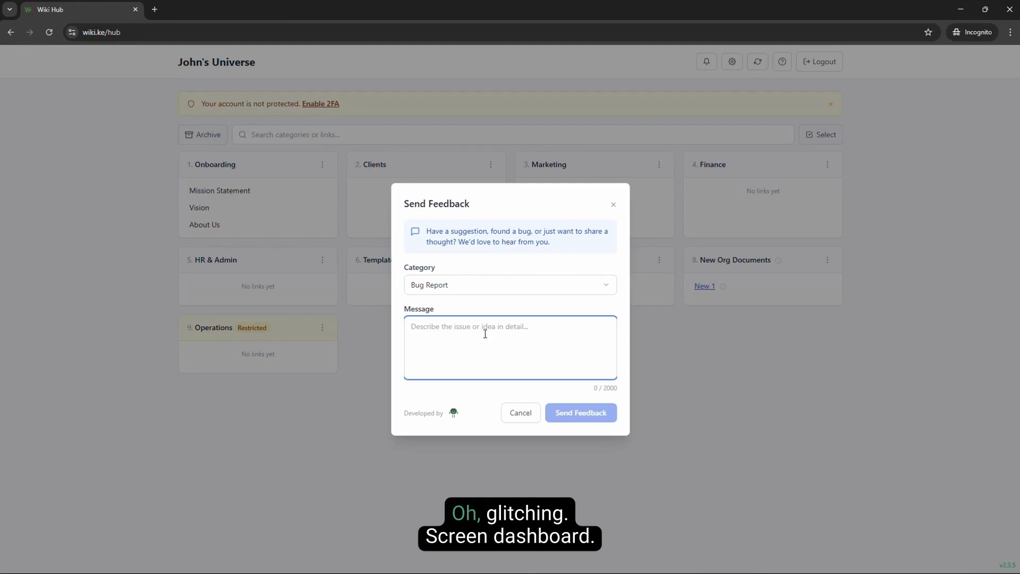
text(Glitchi)
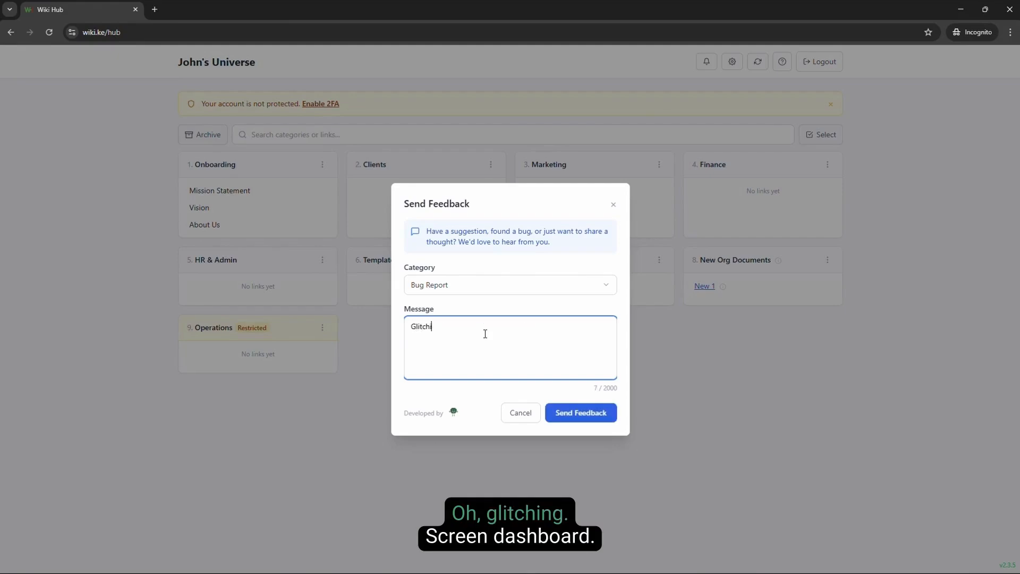
text(ng Screen in d)
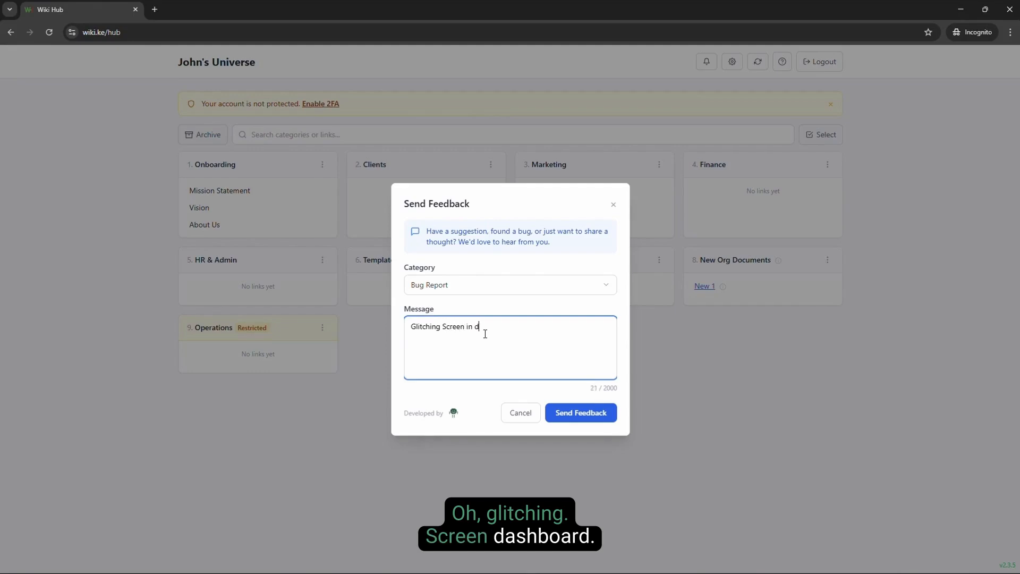
text(ashboard)
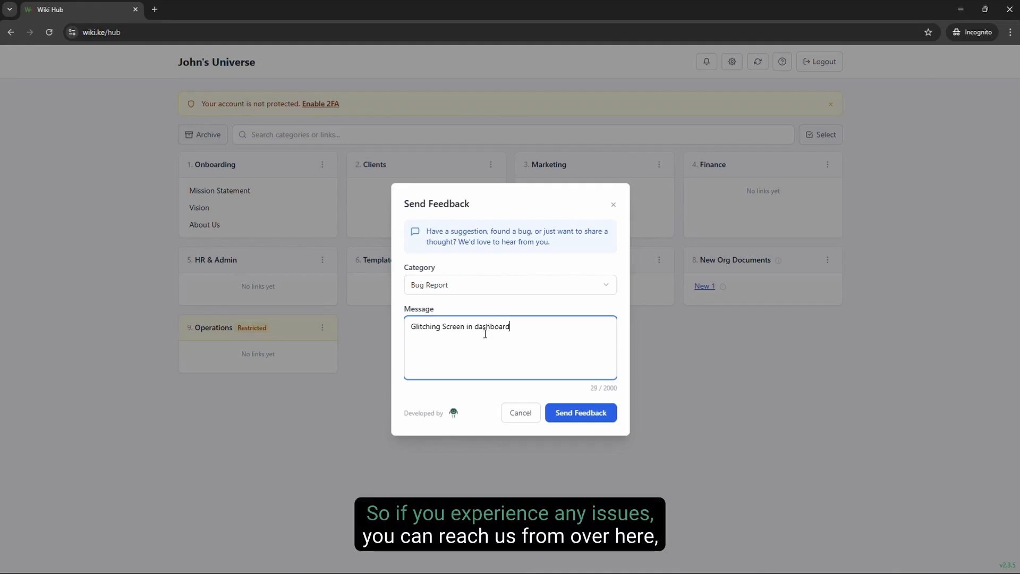
click(574, 419)
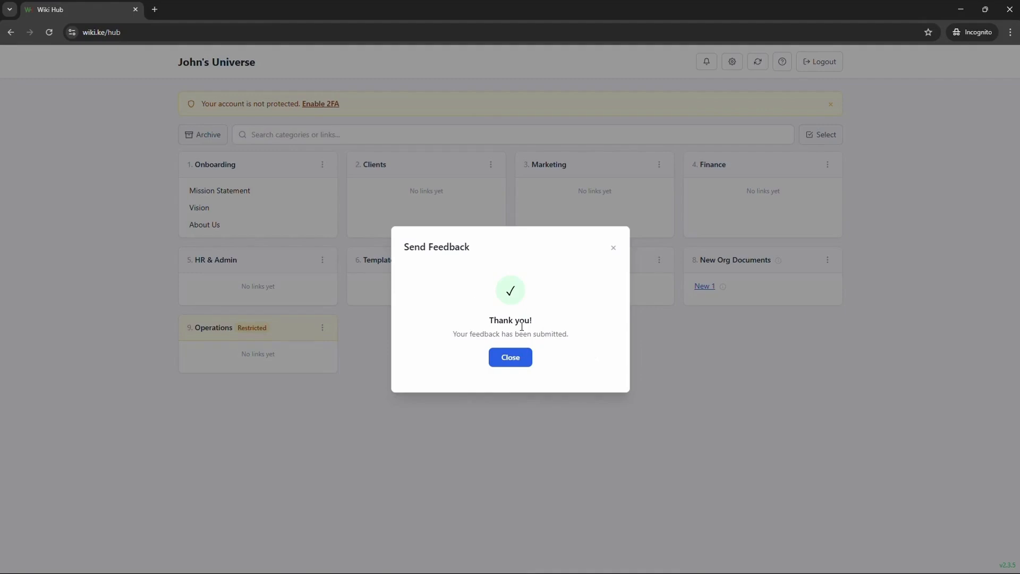
click(509, 359)
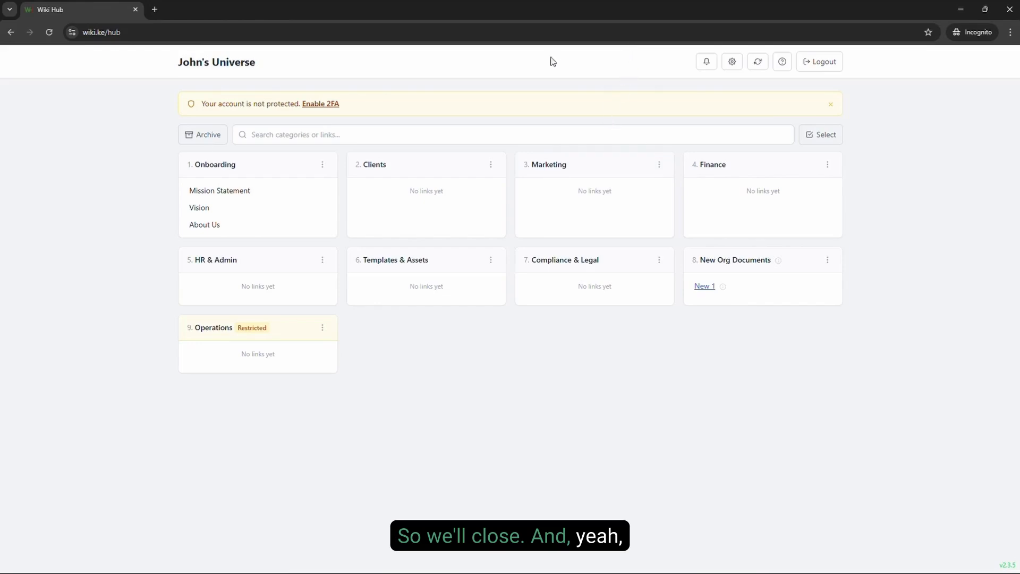
- Return to the main browser window and sign in to the admin's WikiHub account with Google
click(961, 9)
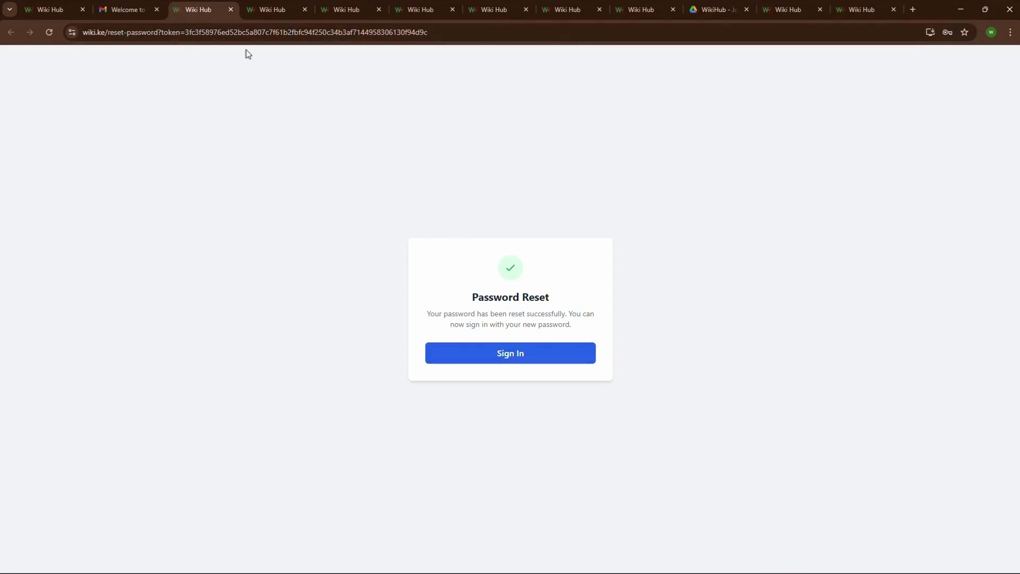
click(505, 355)
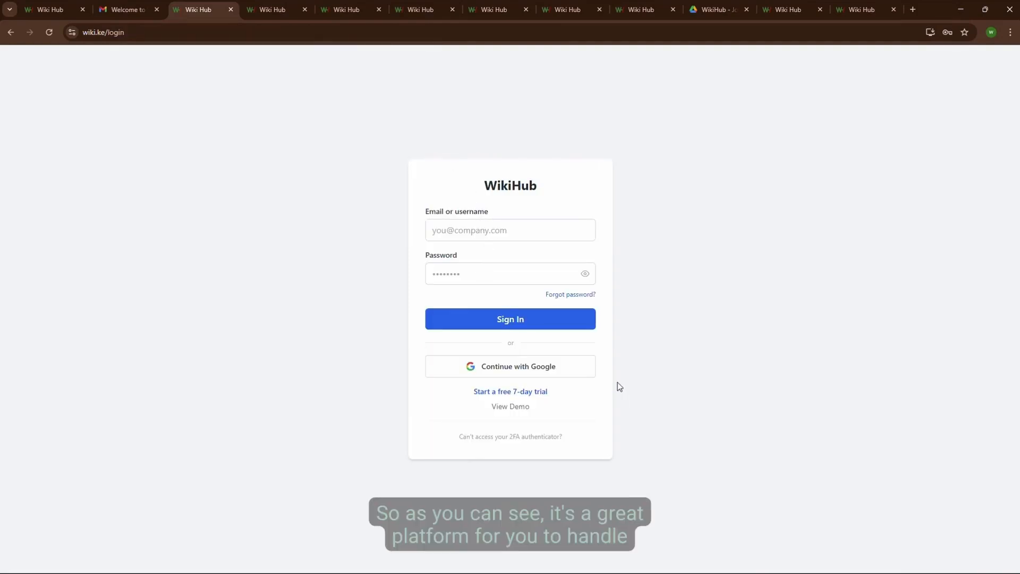
click(524, 371)
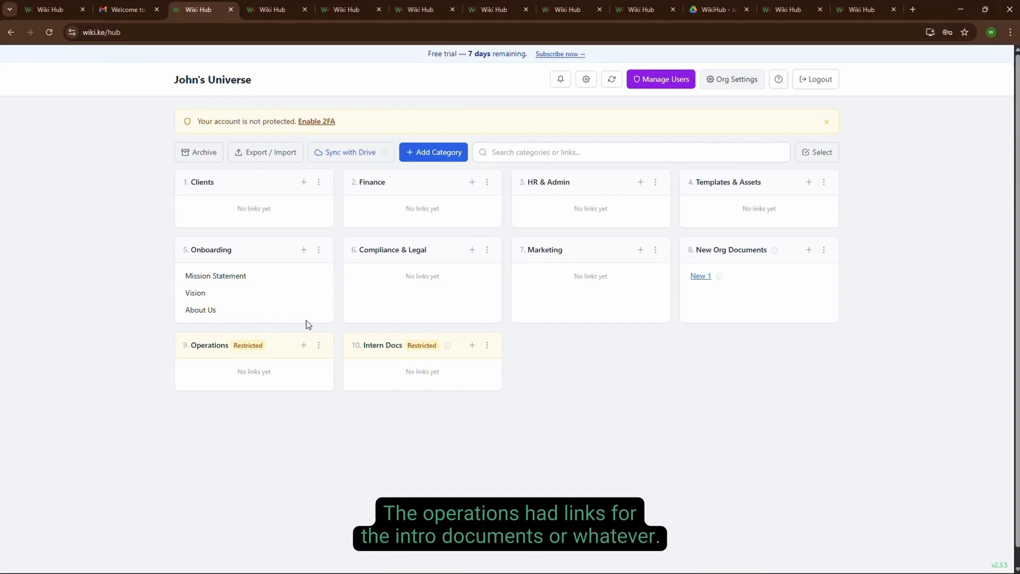
- Review the organization's info, statistics and admin transfer settings, and return to the hub
click(724, 85)
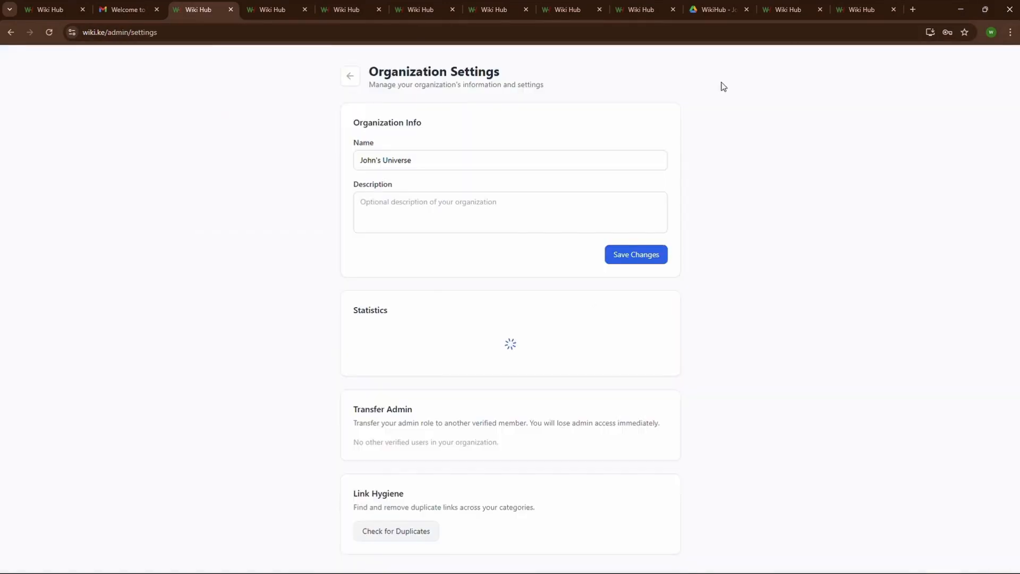
scroll(578, 289, down, 3)
scroll(579, 289, up, 3)
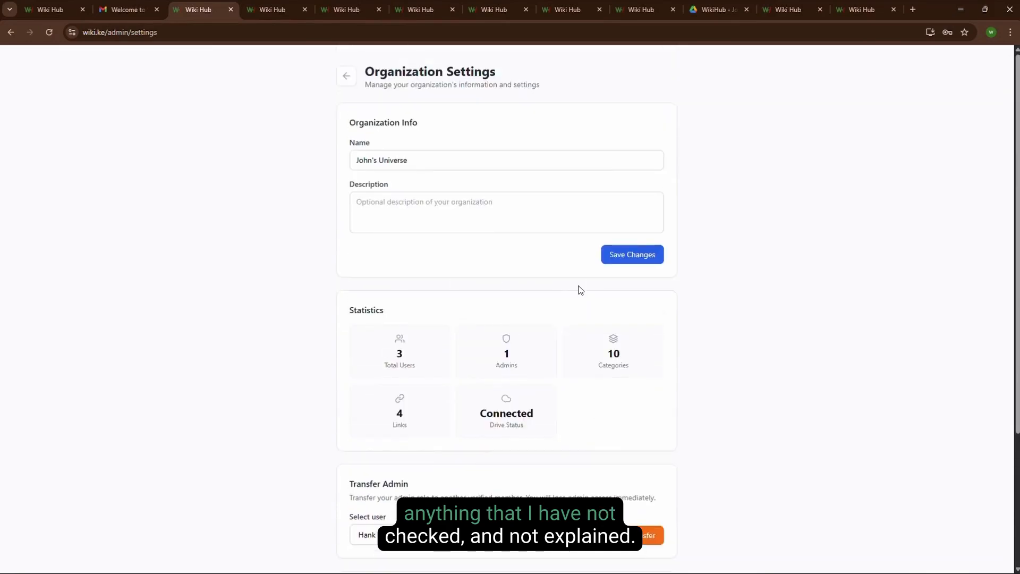
click(346, 76)
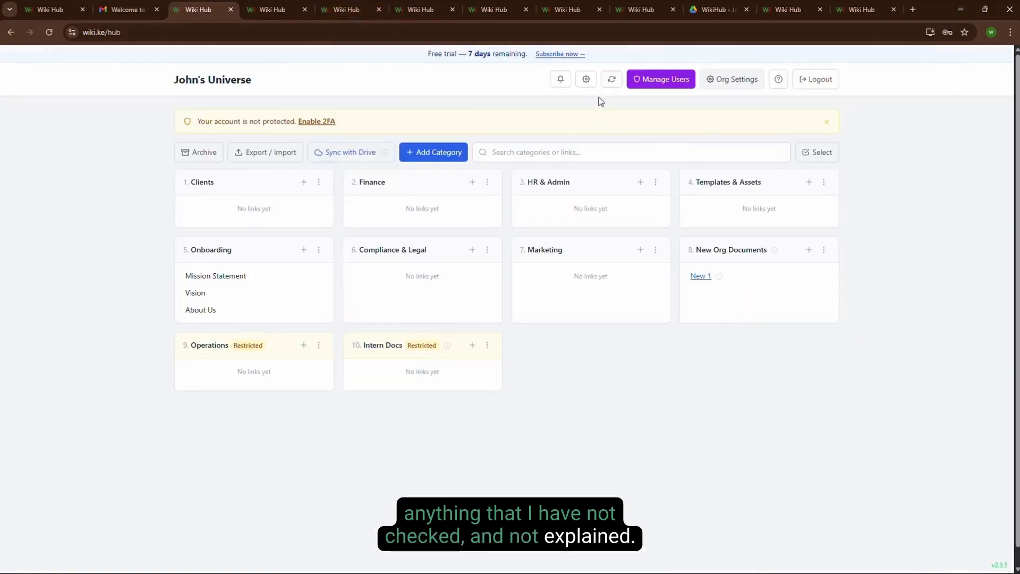
- Examine the WikiHub Cloud subscription's Lifetime plan with M-Pesa and card payment, and return to the workspace without paying
click(561, 54)
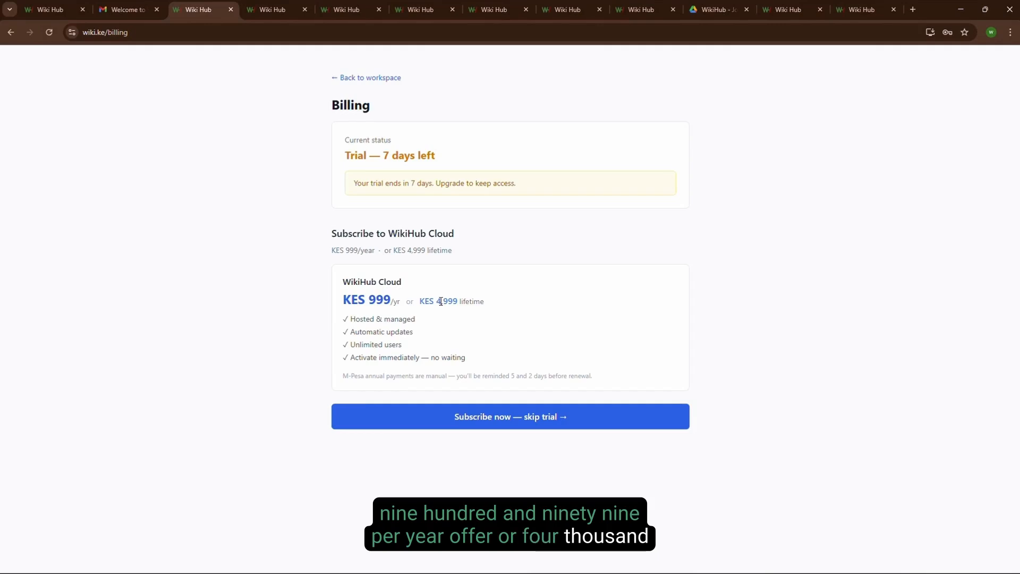
click(515, 422)
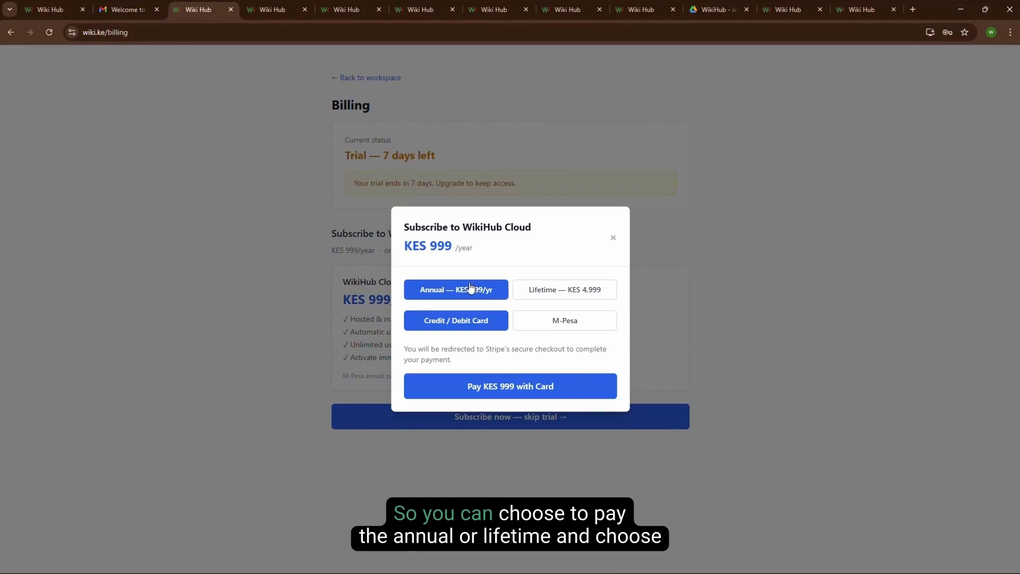
click(537, 295)
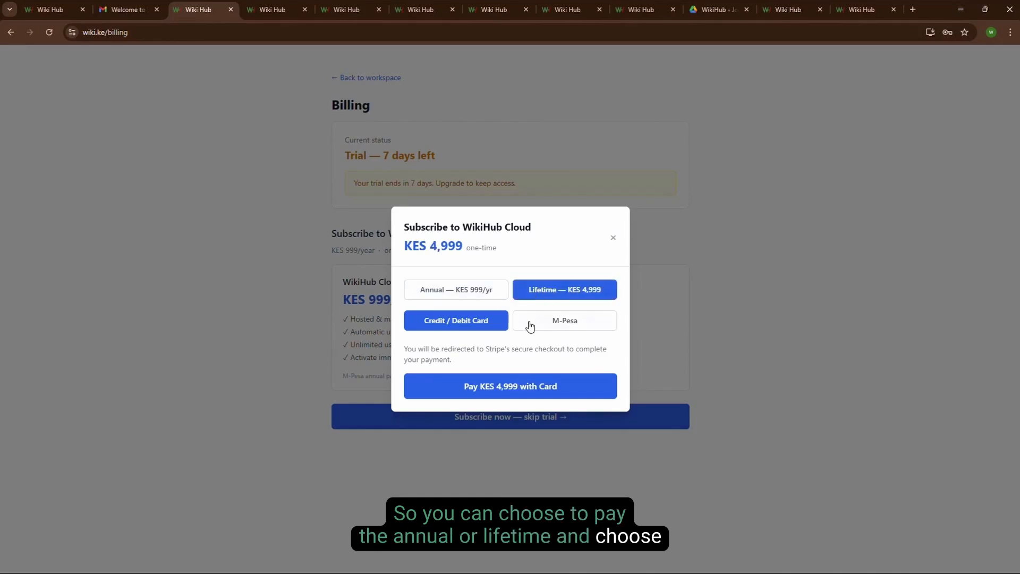
click(530, 325)
click(448, 319)
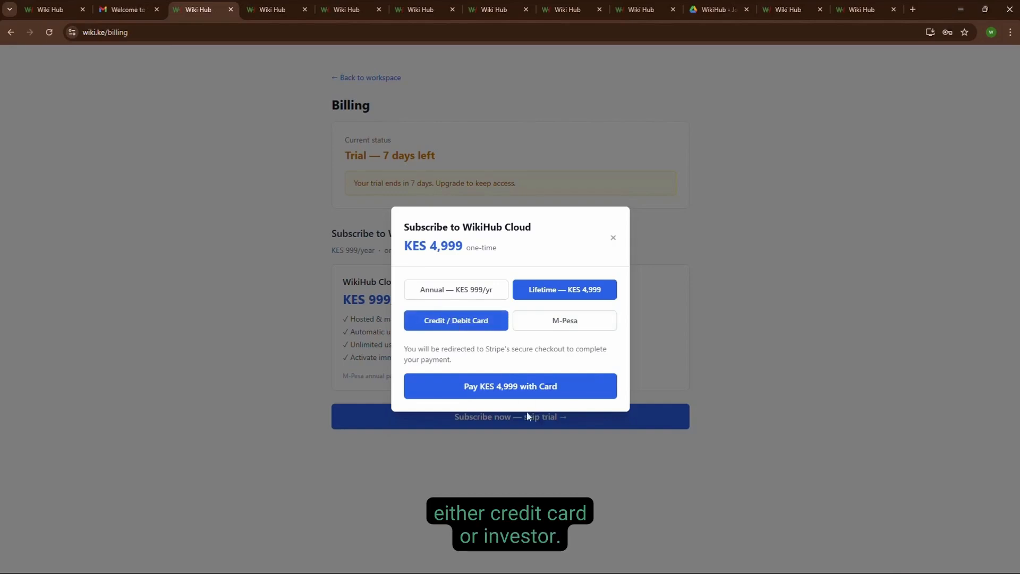
click(613, 238)
click(343, 78)
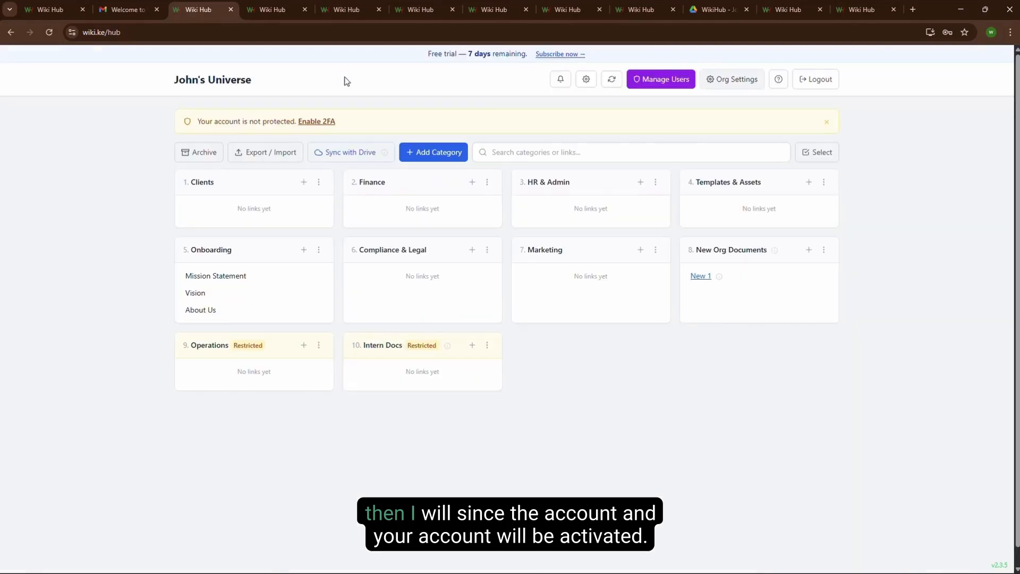